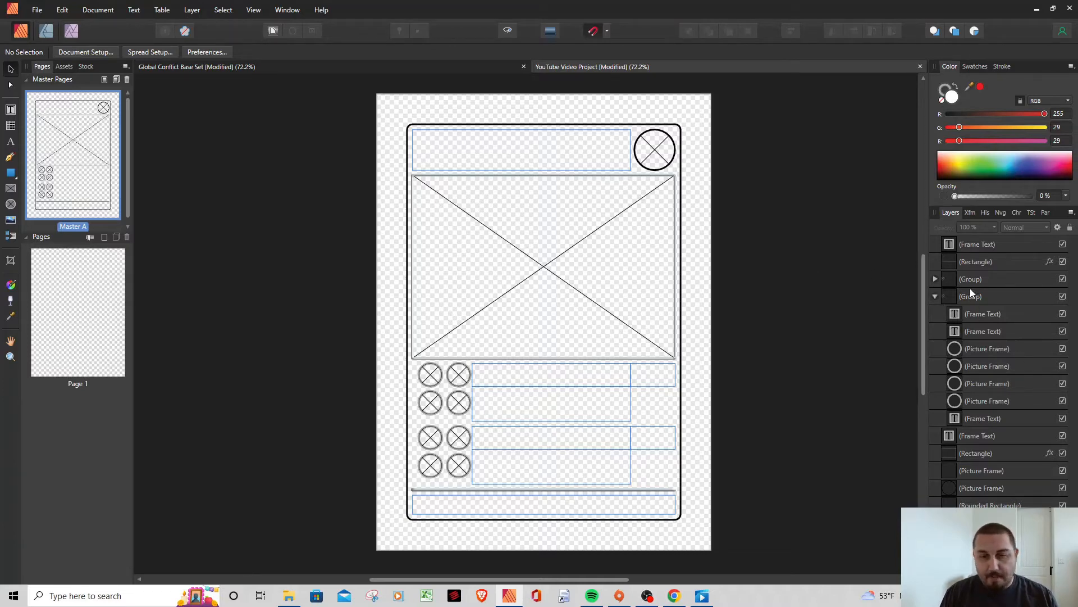
Remove the stroke from the lower-right circular picture frame in the upper of the two icon-and-text groups on Master A
click(934, 297)
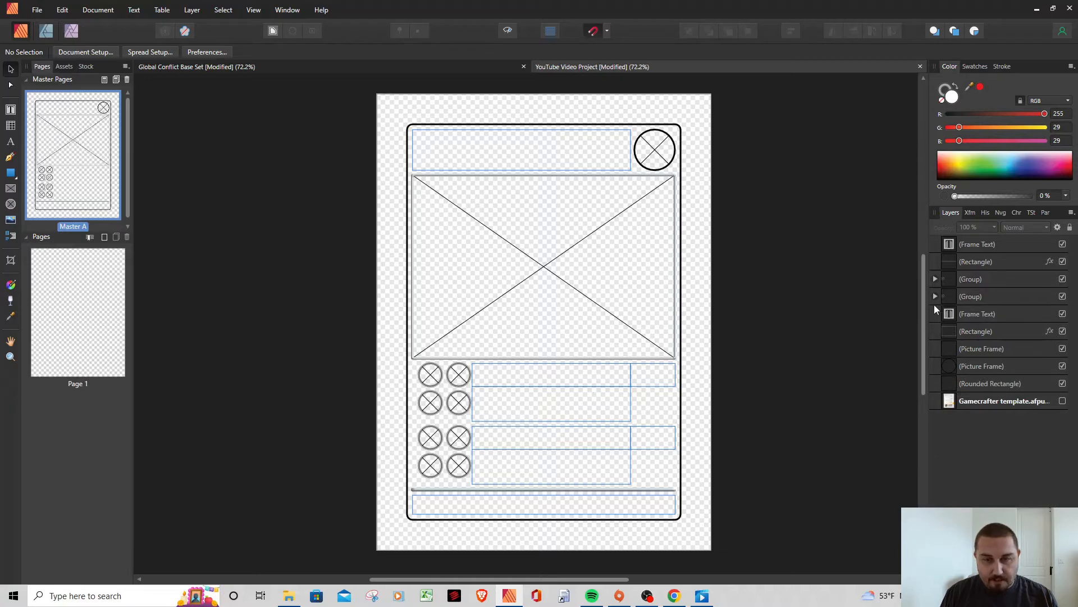
click(999, 292)
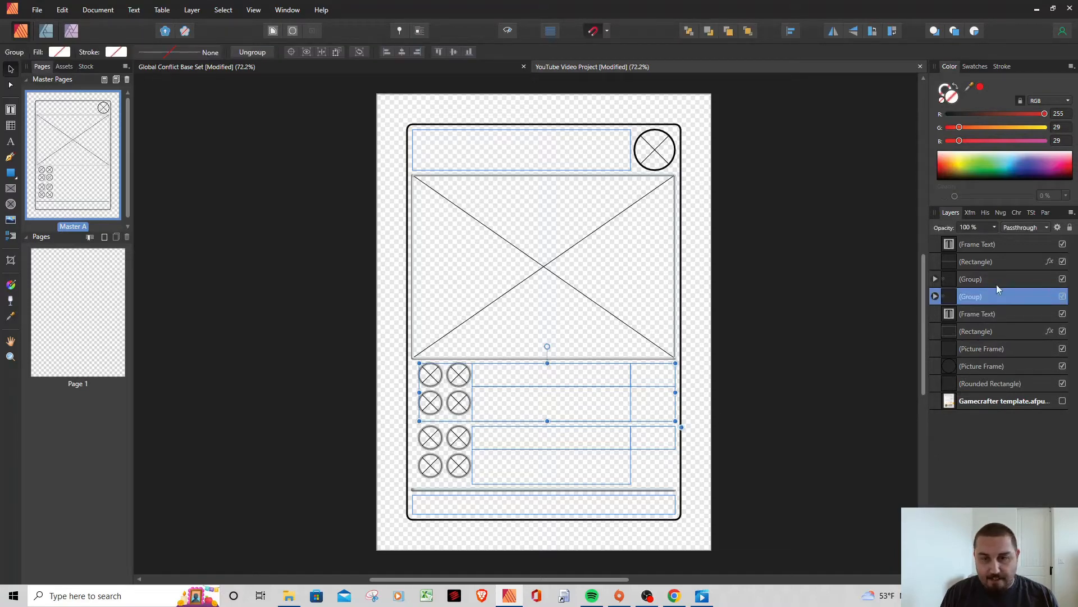
click(935, 296)
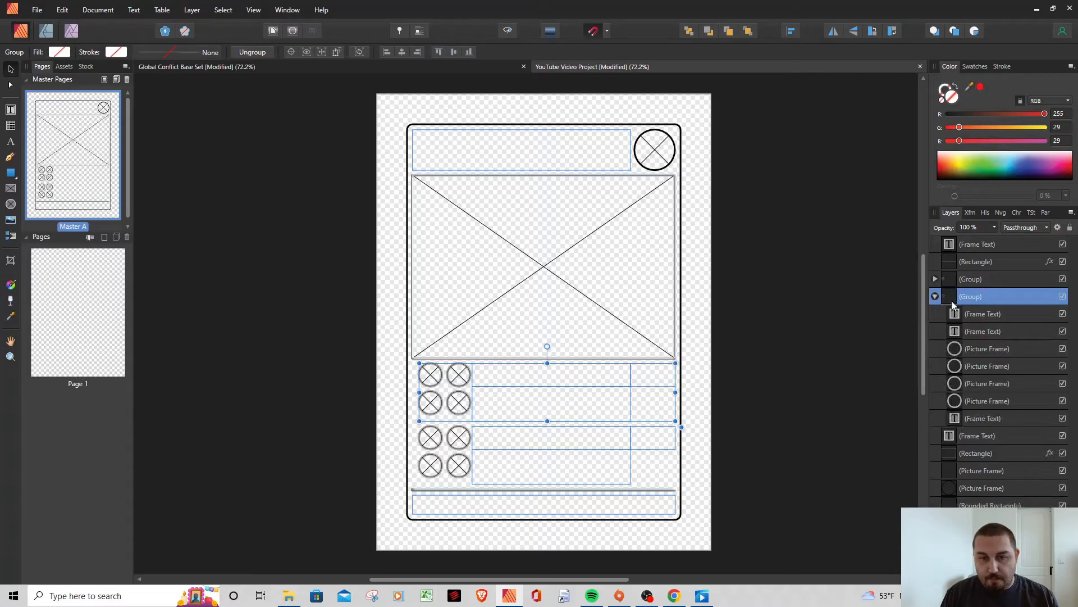
click(998, 349)
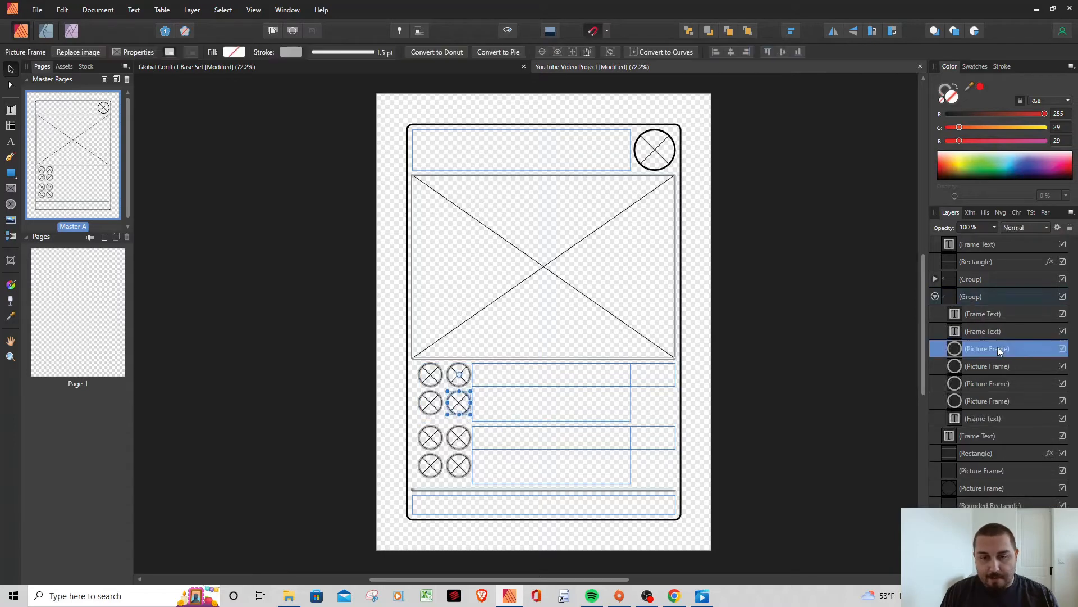
click(995, 399)
click(993, 383)
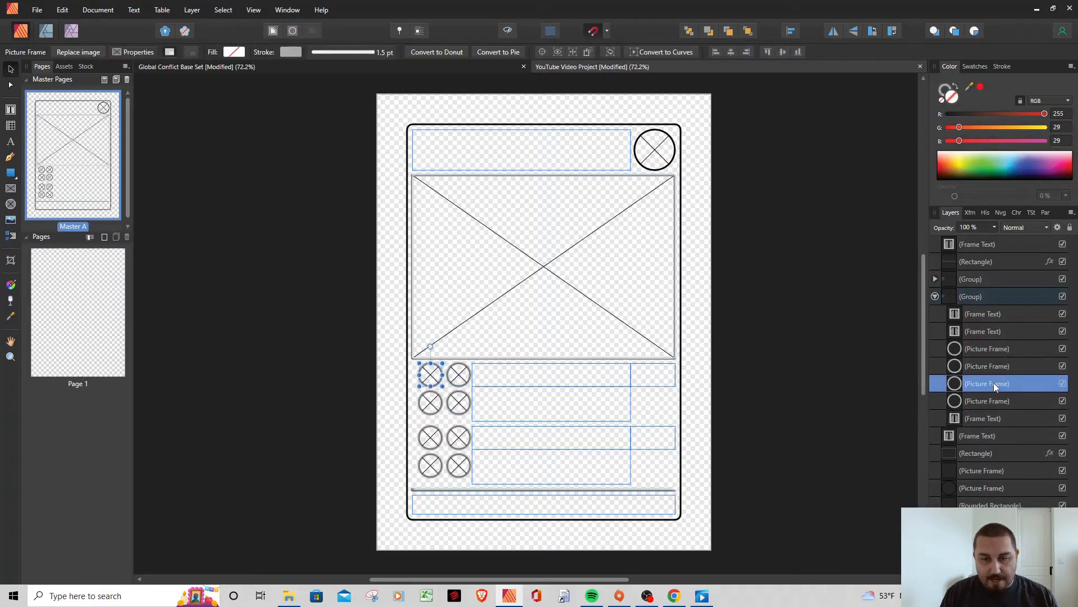
click(993, 348)
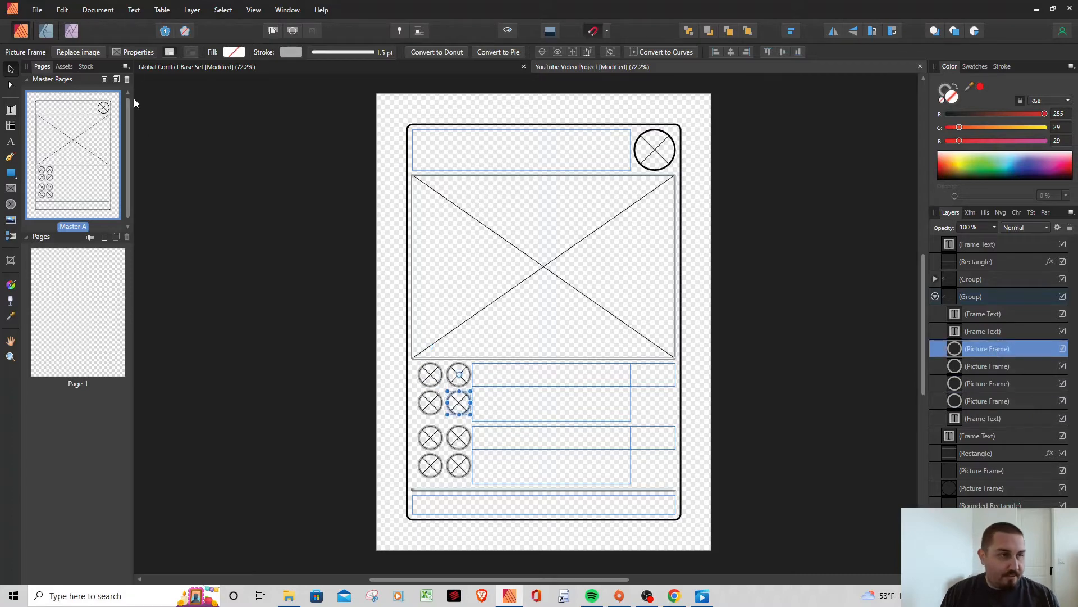
click(381, 54)
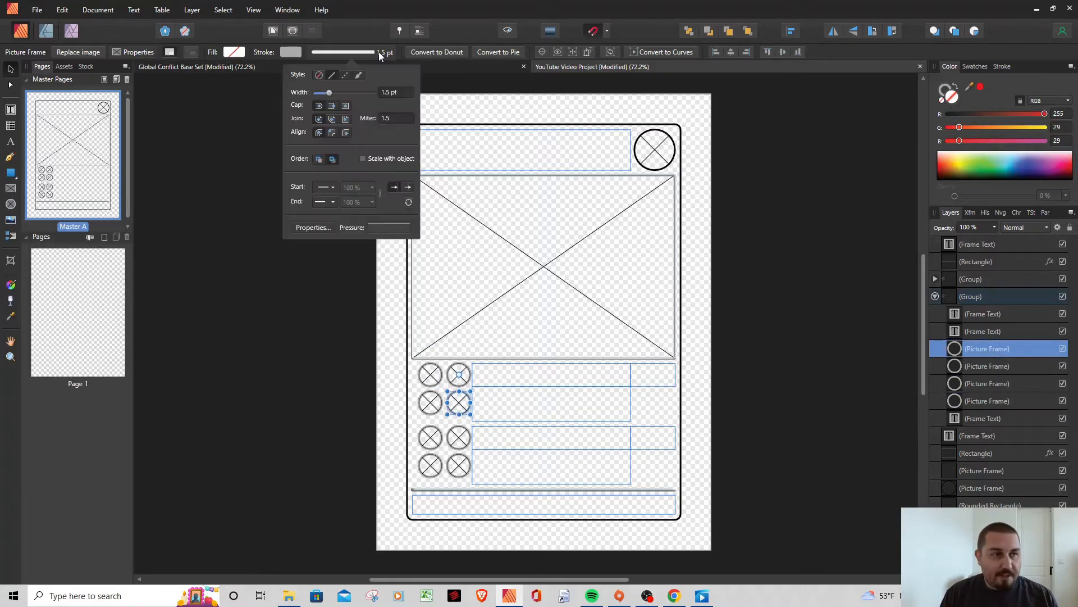
click(320, 76)
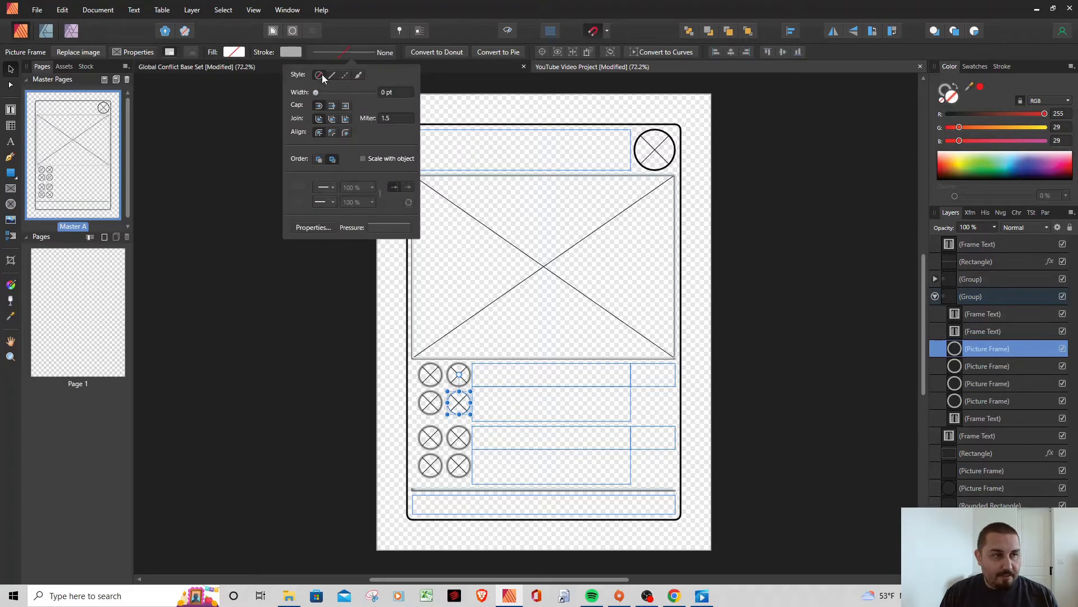
Set the stroke style to none on the remaining three circular picture frames in the upper icon-and-text group
click(972, 366)
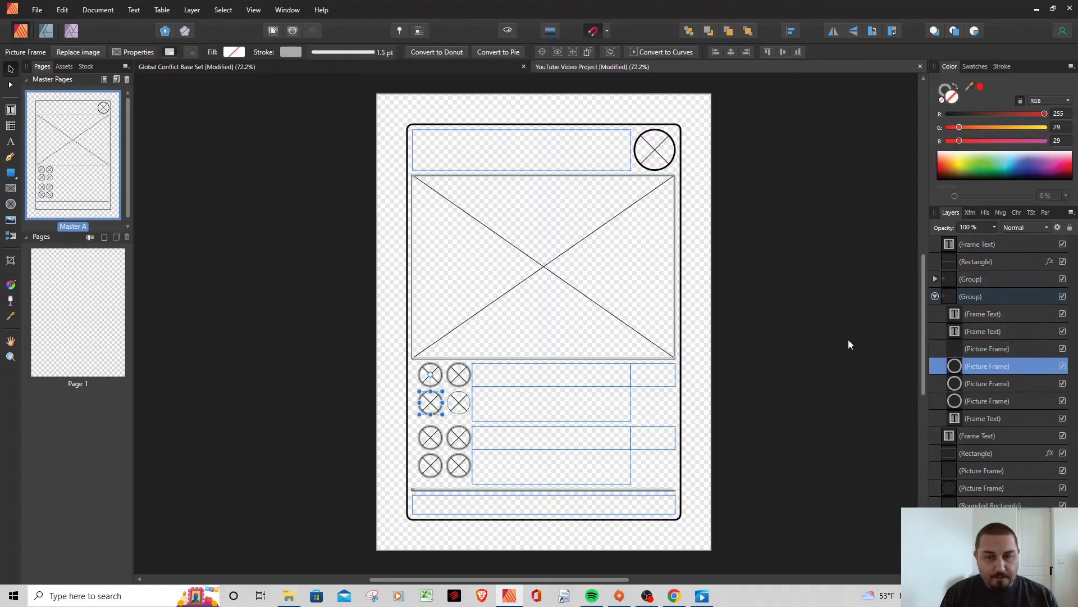
click(348, 55)
click(319, 75)
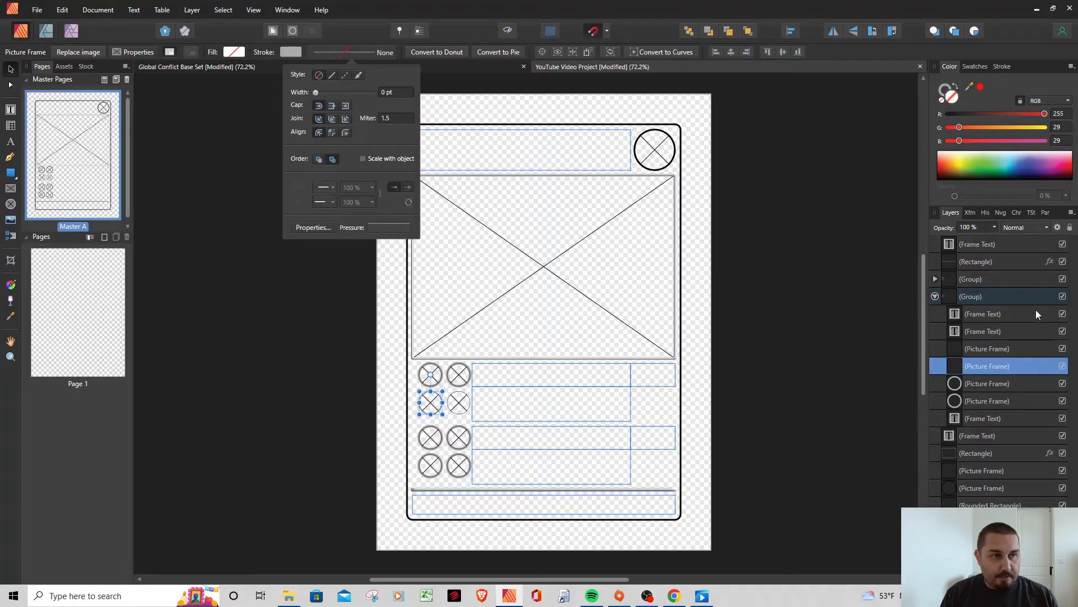
click(345, 53)
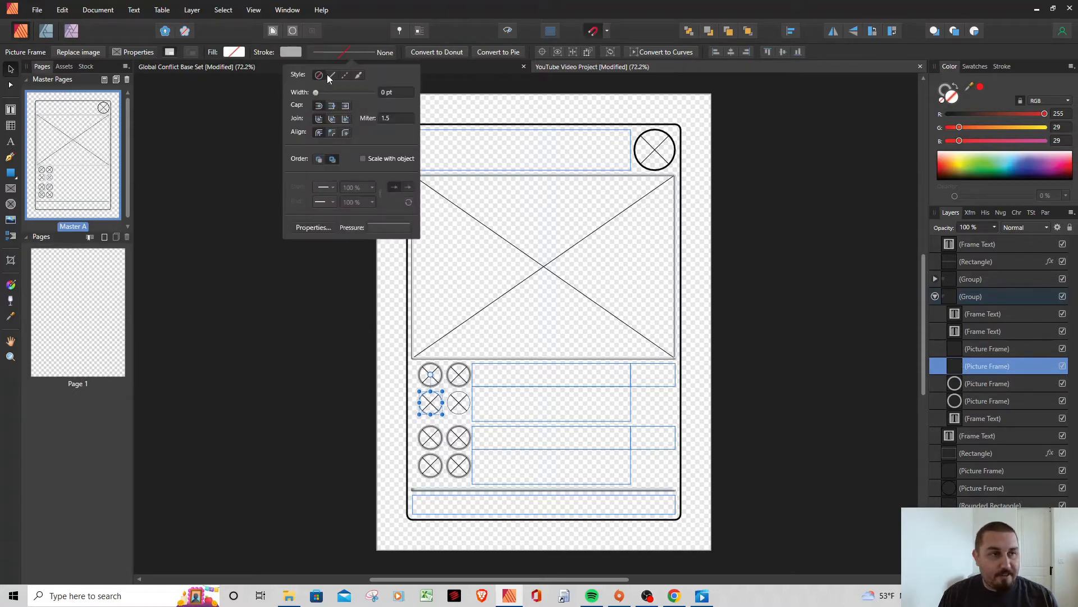
click(996, 381)
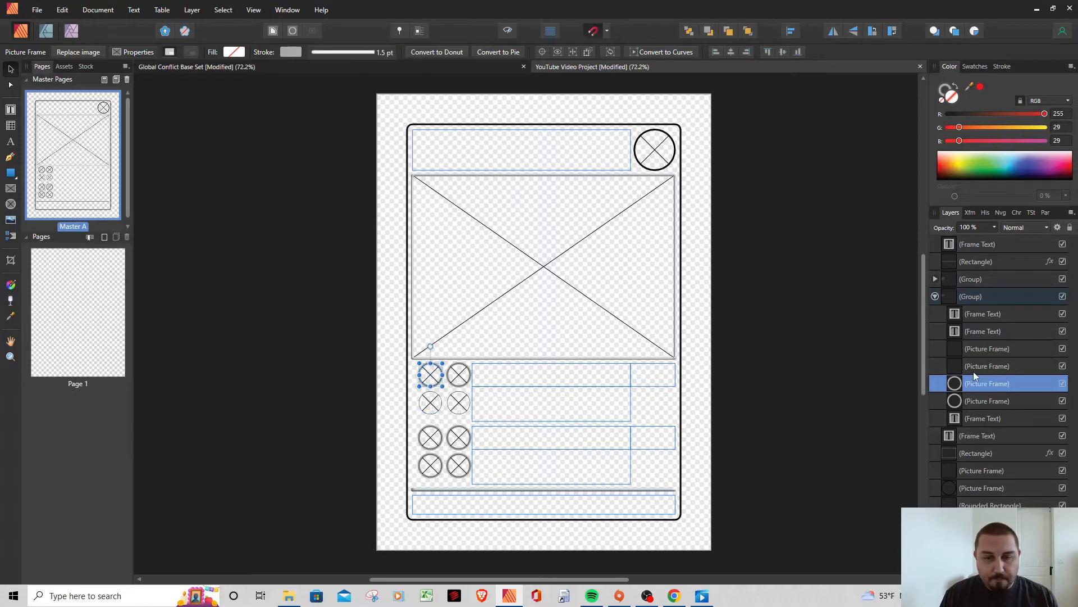
click(336, 53)
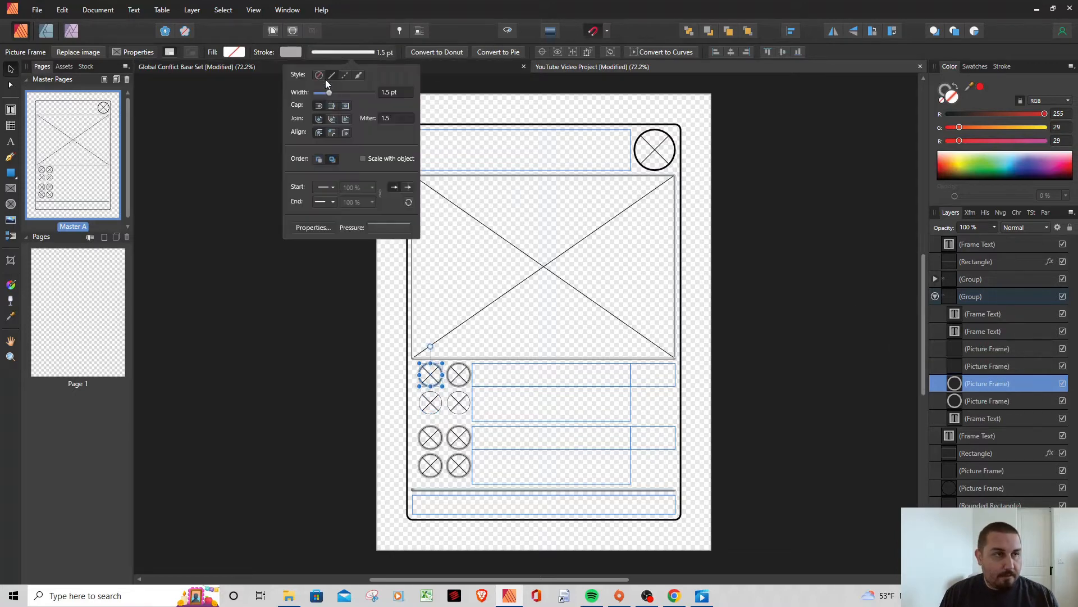
click(318, 75)
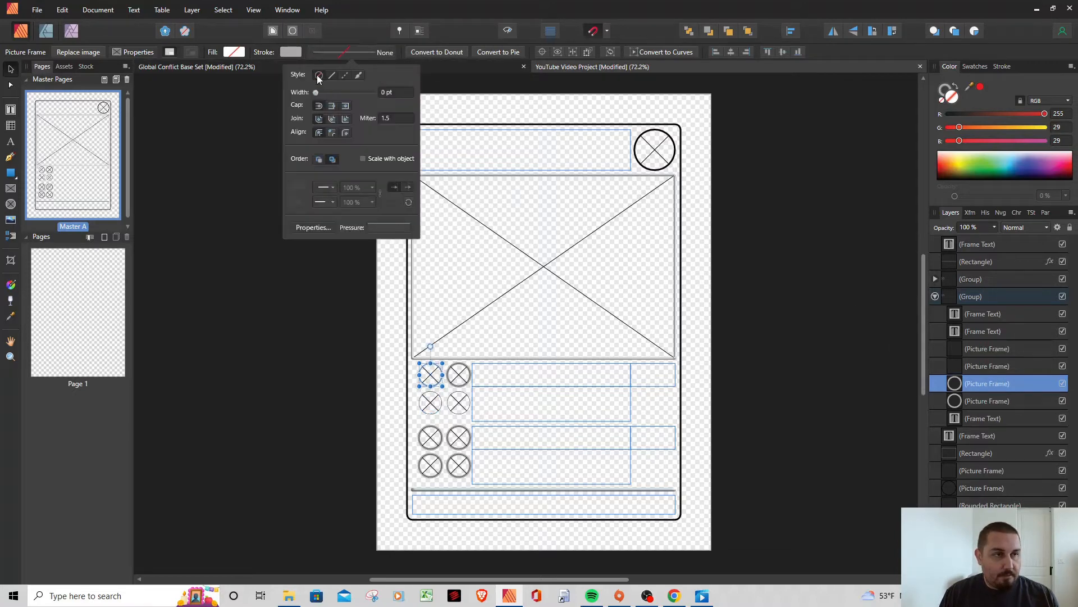
click(1009, 400)
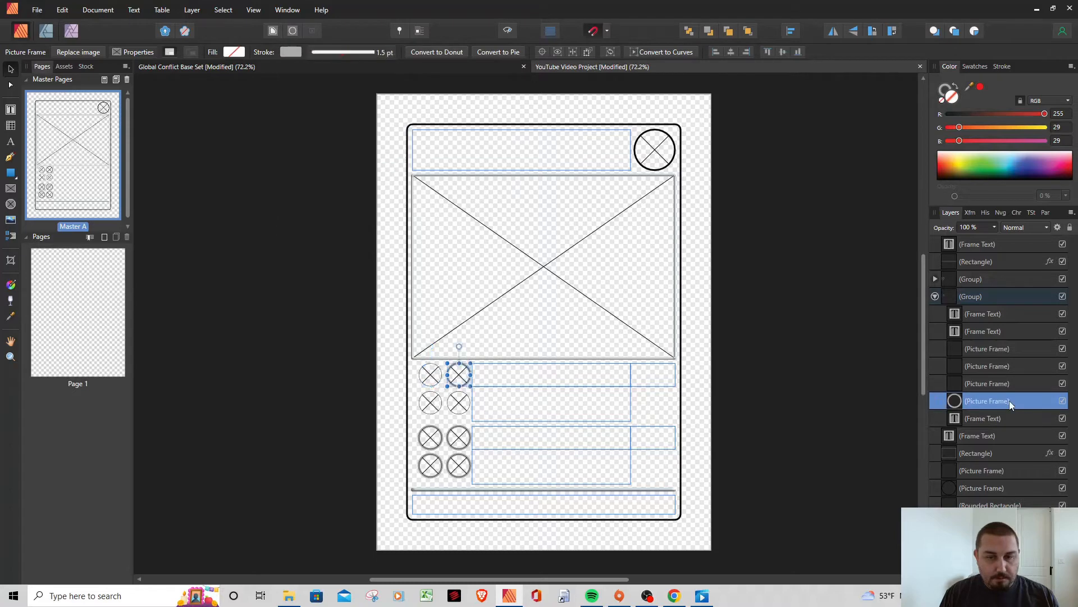
click(336, 53)
click(318, 75)
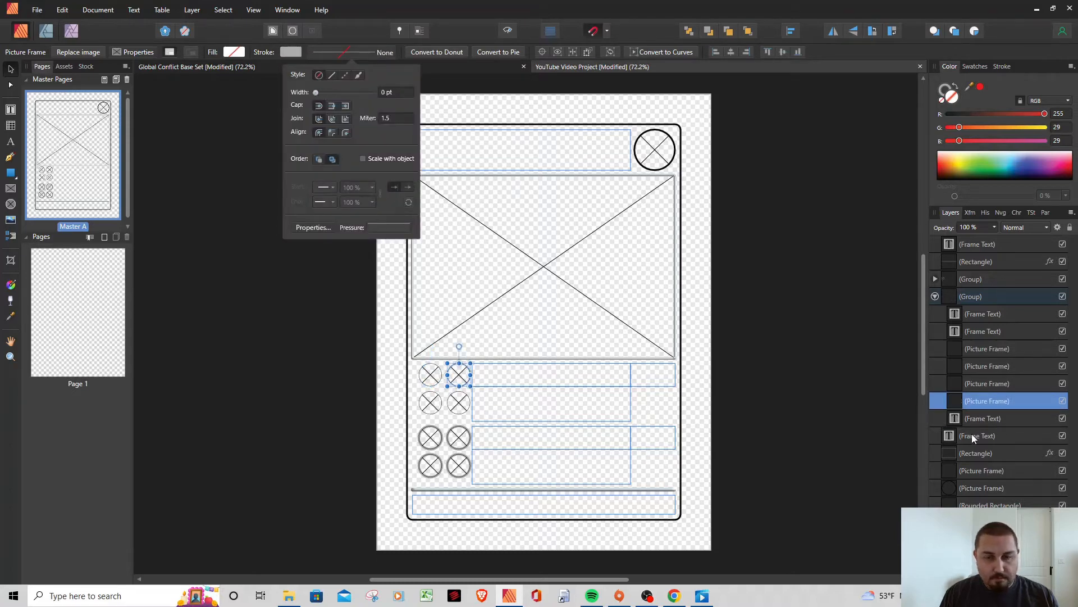
Remove the stroke from the two bottom-row circular picture frames in the lower icon-and-text group
click(935, 279)
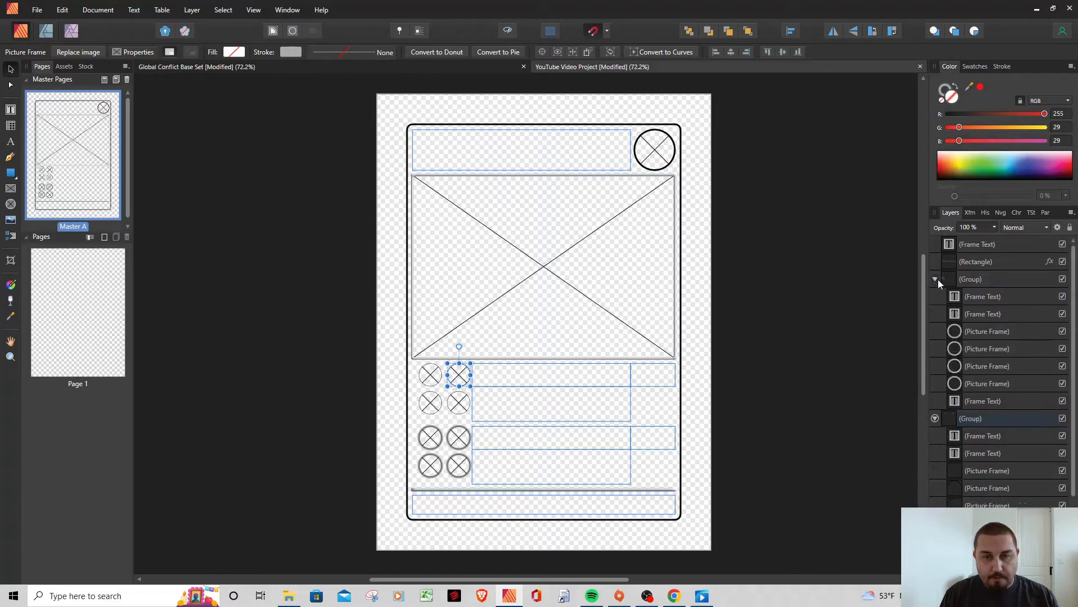
click(986, 334)
click(313, 54)
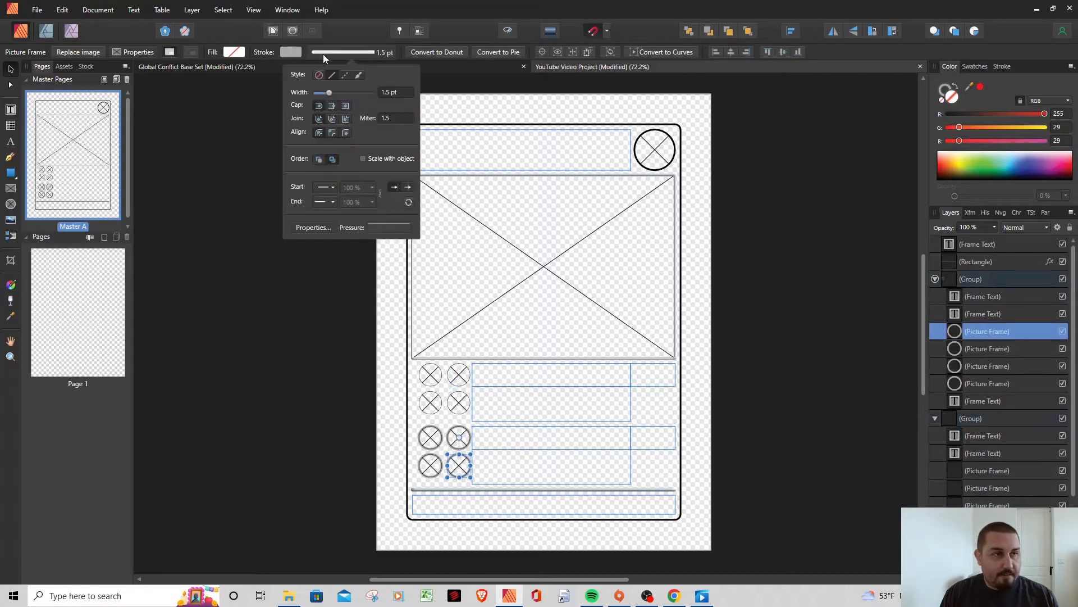
click(319, 75)
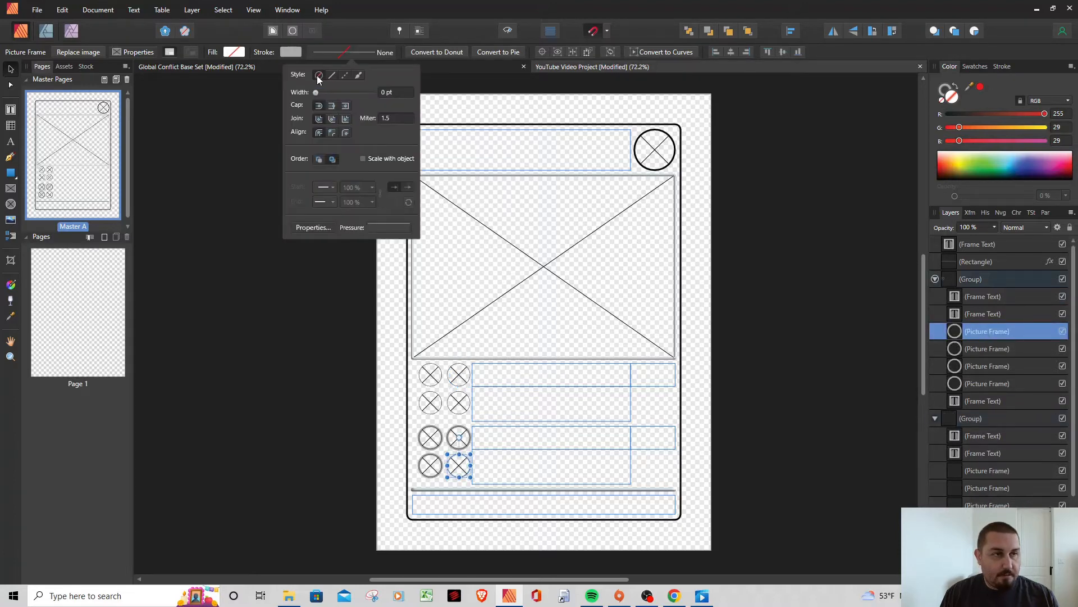
click(999, 348)
click(362, 54)
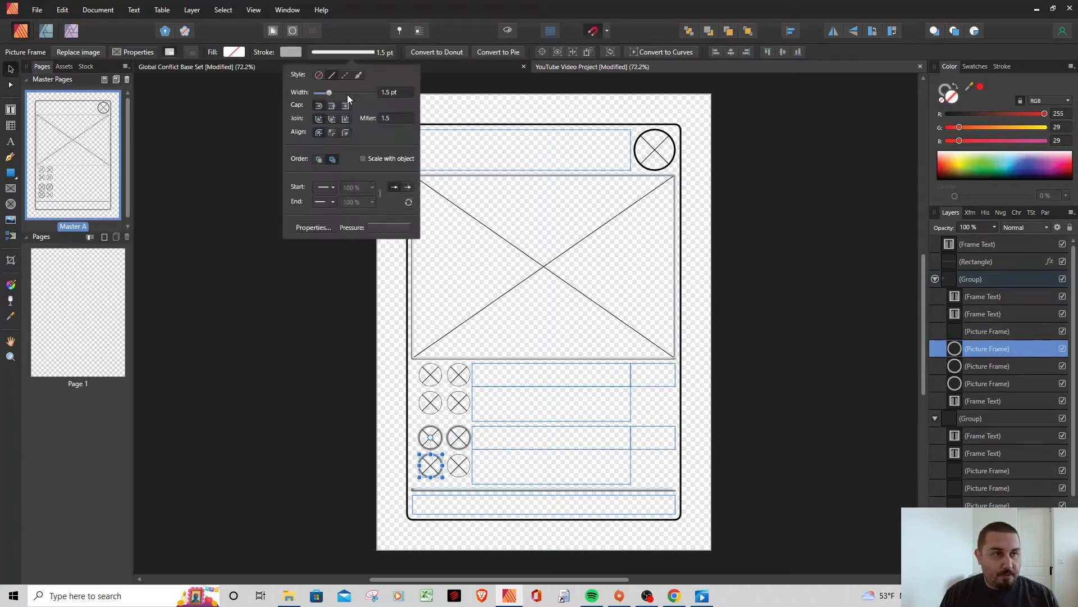
click(318, 76)
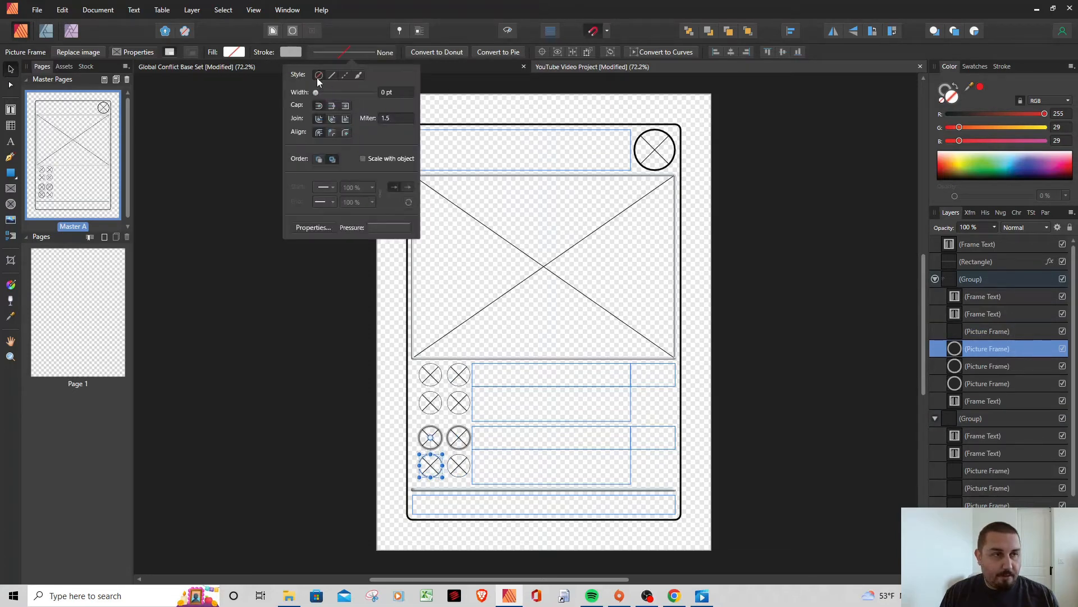
Remove the stroke from the two top-row circular picture frames in the lower icon-and-text group
click(982, 366)
click(351, 53)
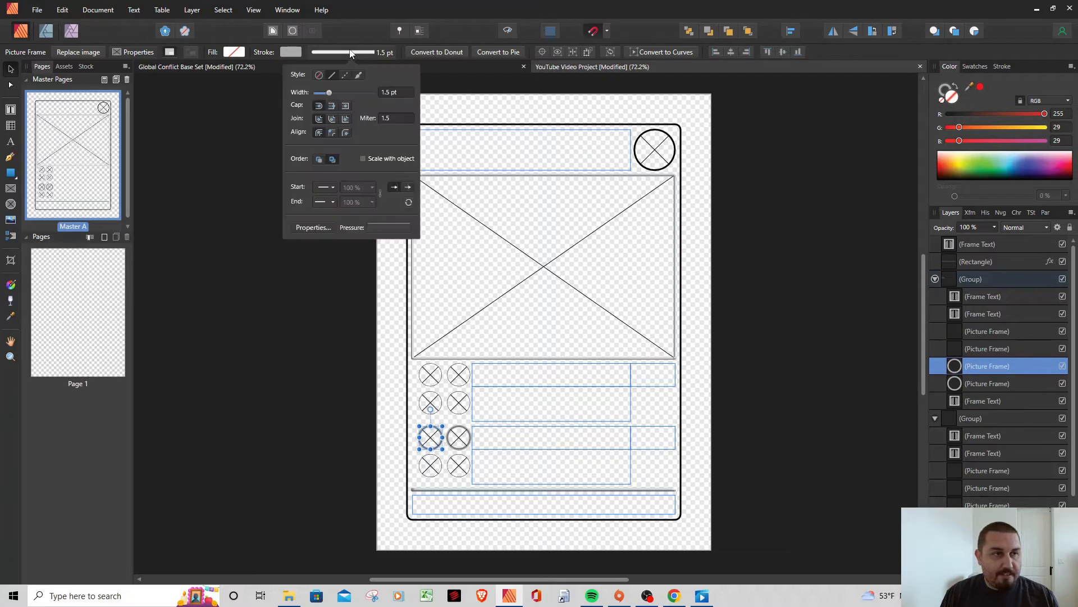
click(318, 75)
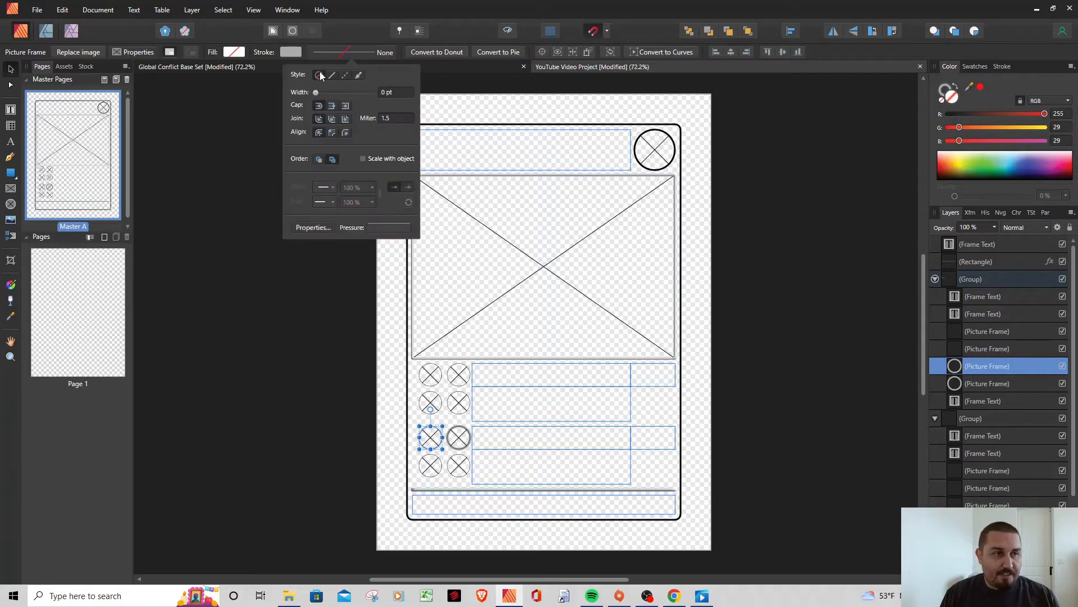
click(990, 383)
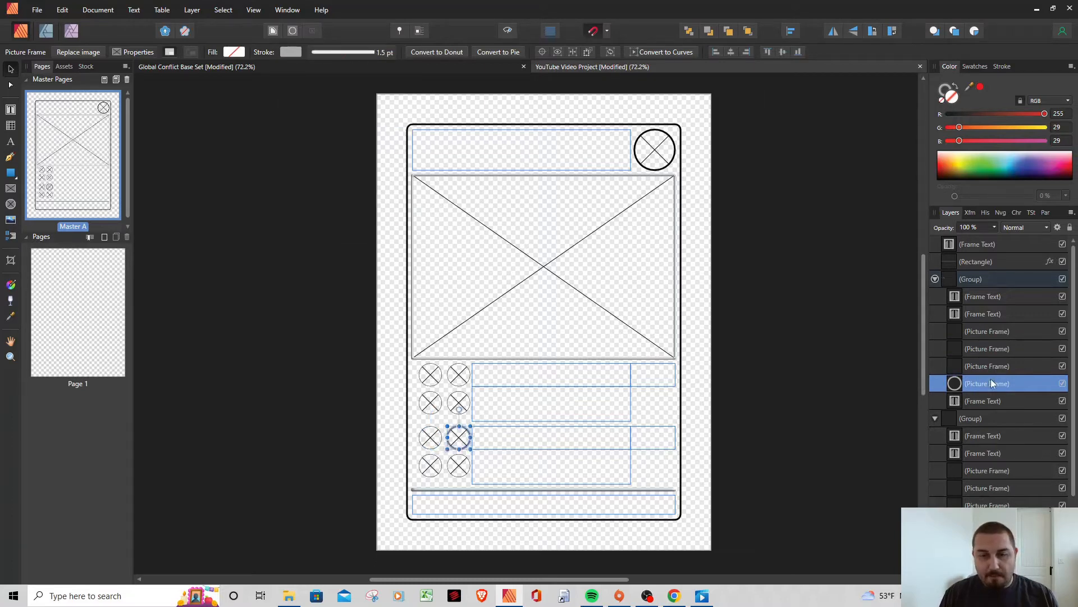
click(323, 52)
click(318, 75)
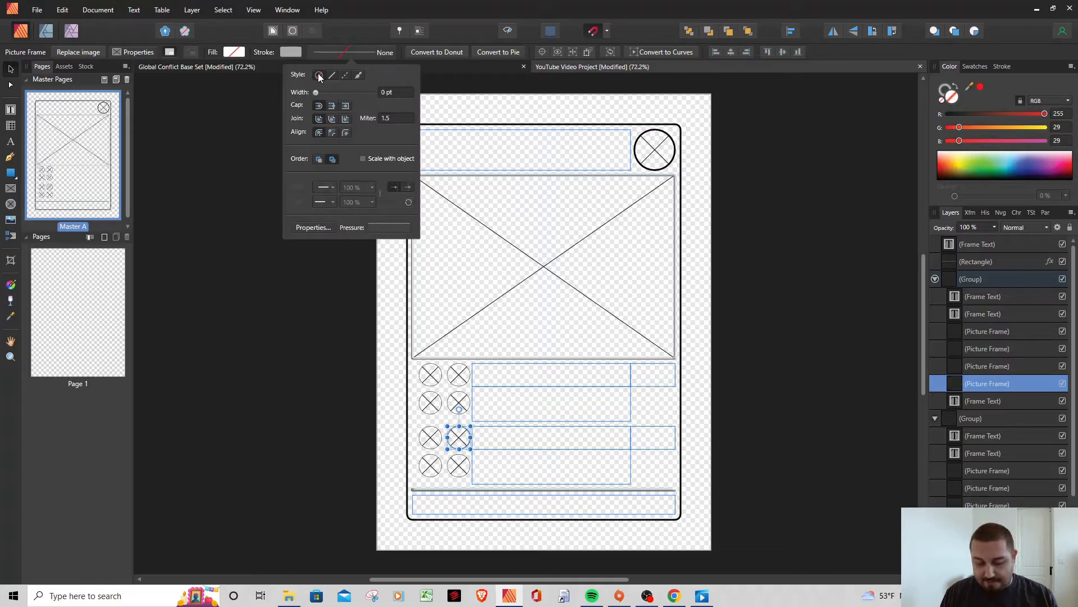
Clear the selection and save the YouTube Video Project document
click(243, 116)
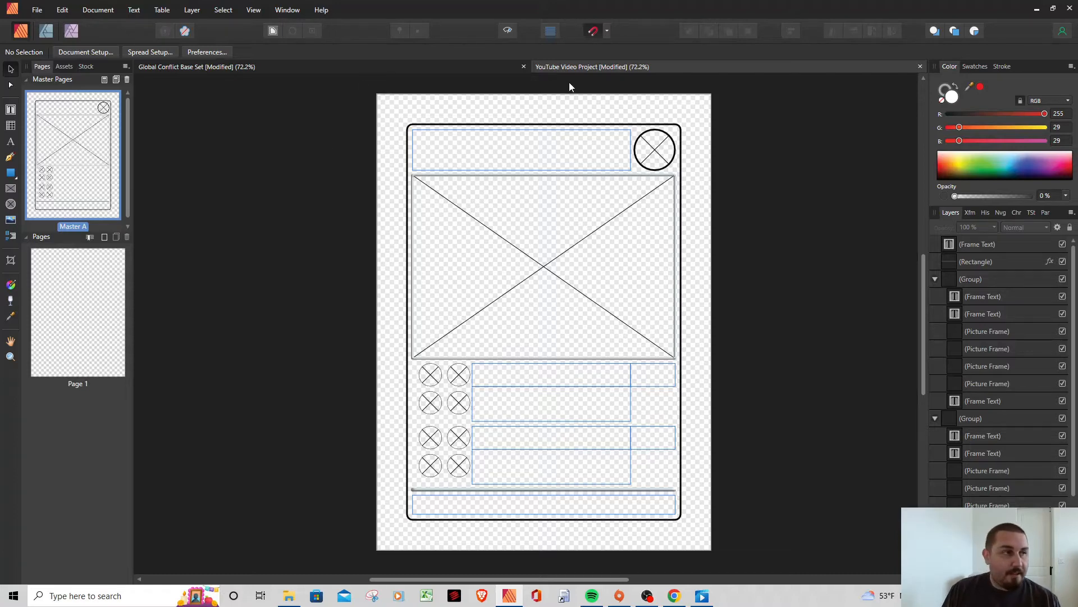
click(40, 10)
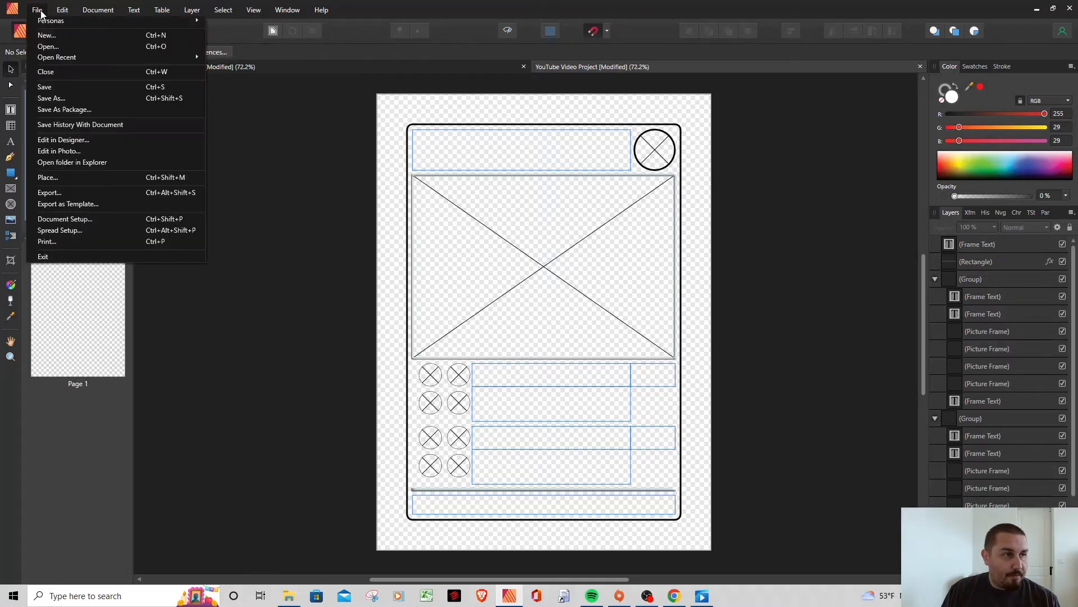
click(45, 87)
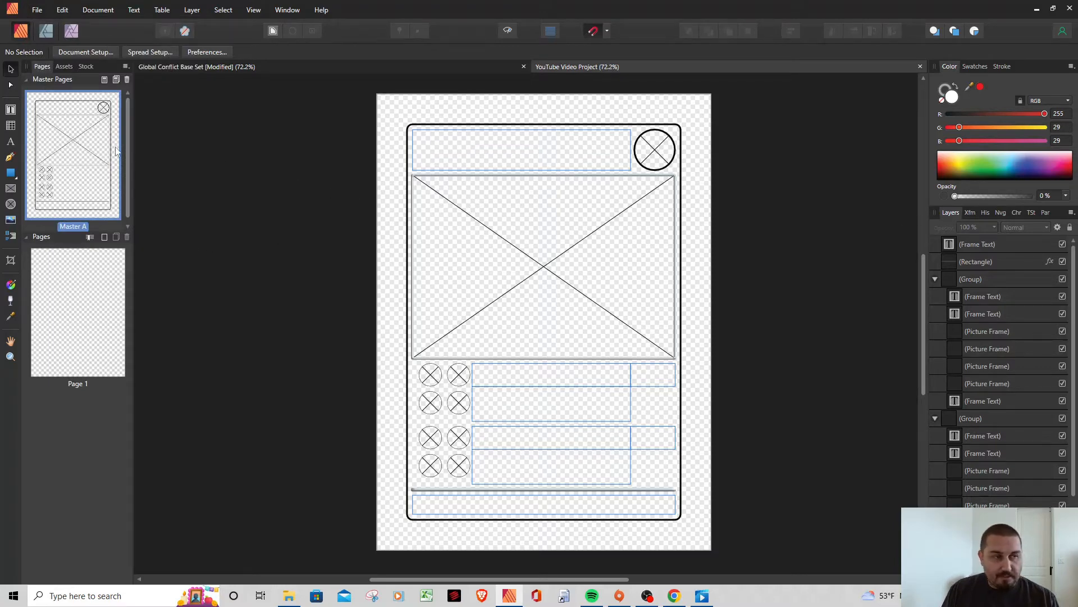
Apply Master A to page 1, replacing any existing master and migrating the content
click(78, 304)
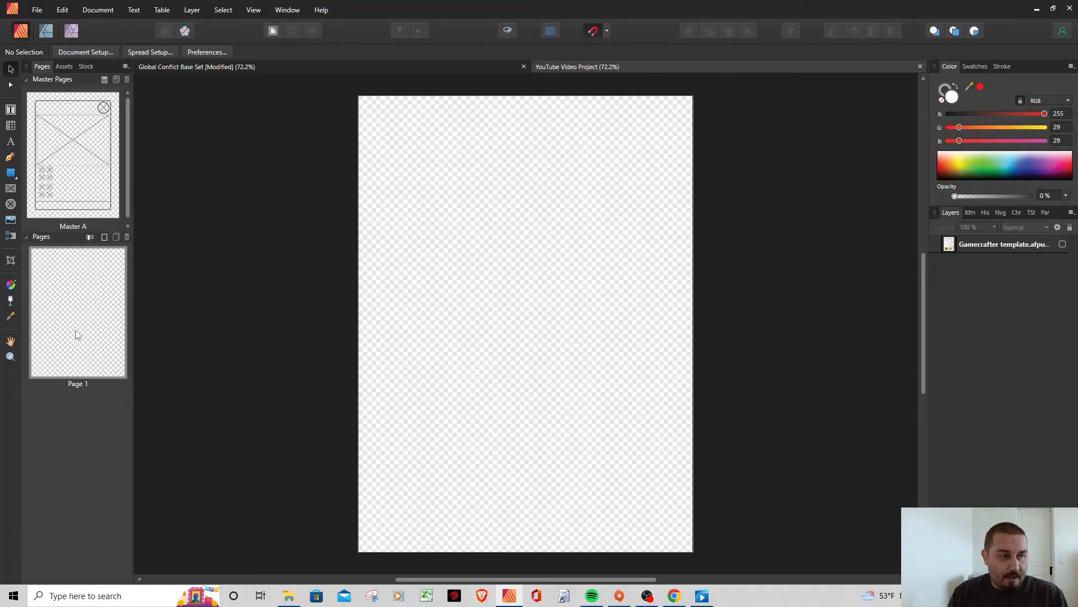
right_click(85, 297)
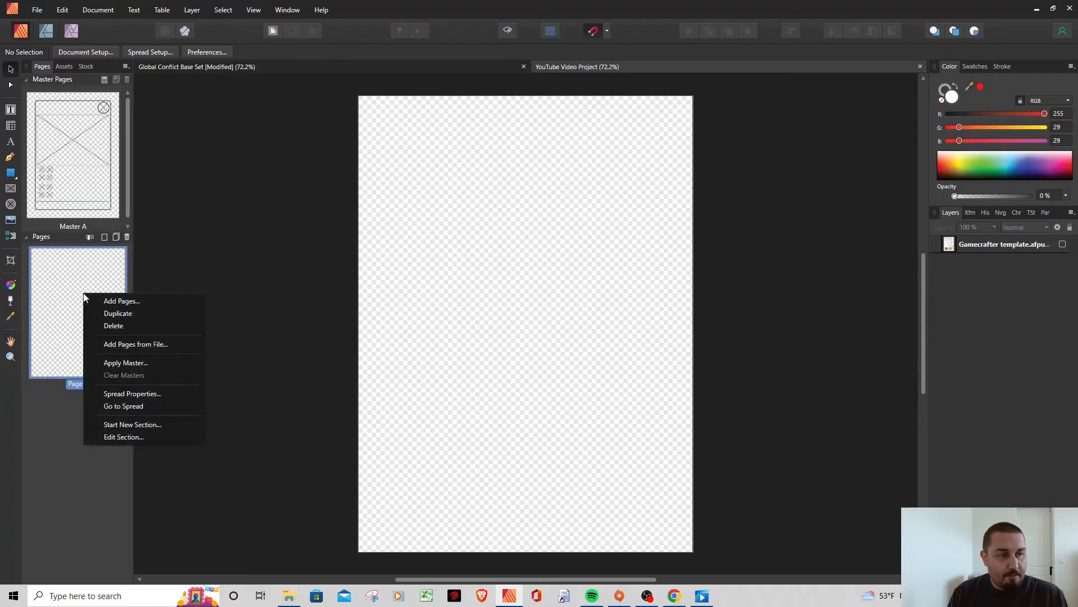
click(126, 363)
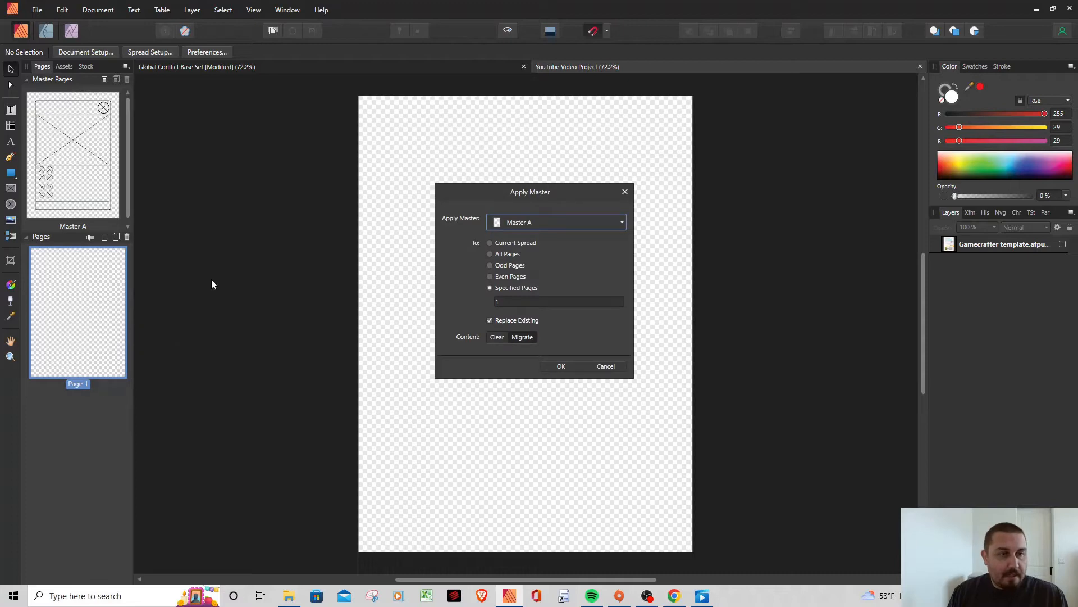
click(544, 224)
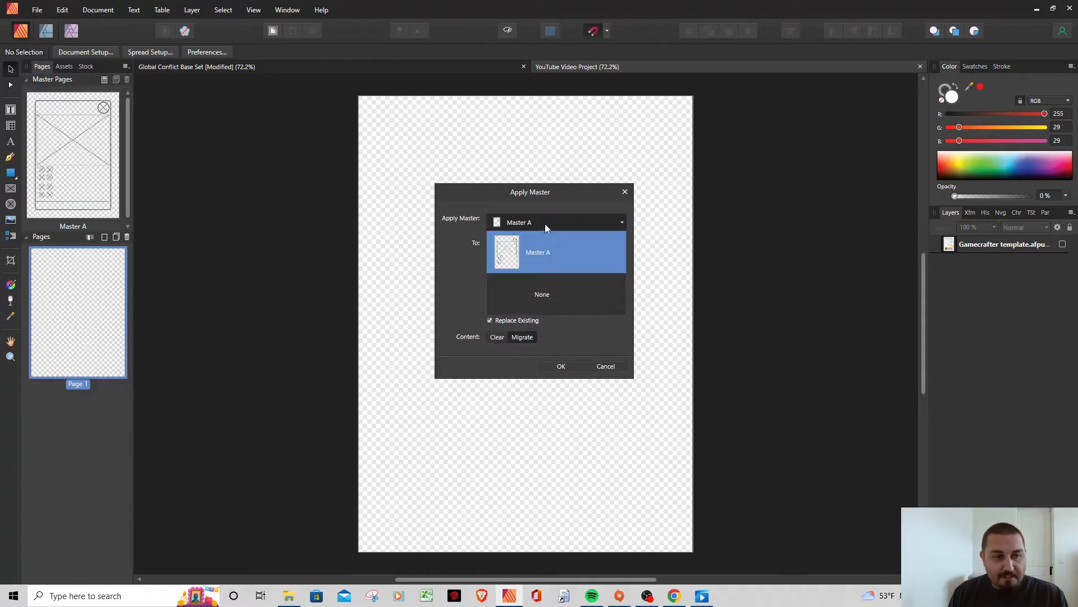
click(525, 250)
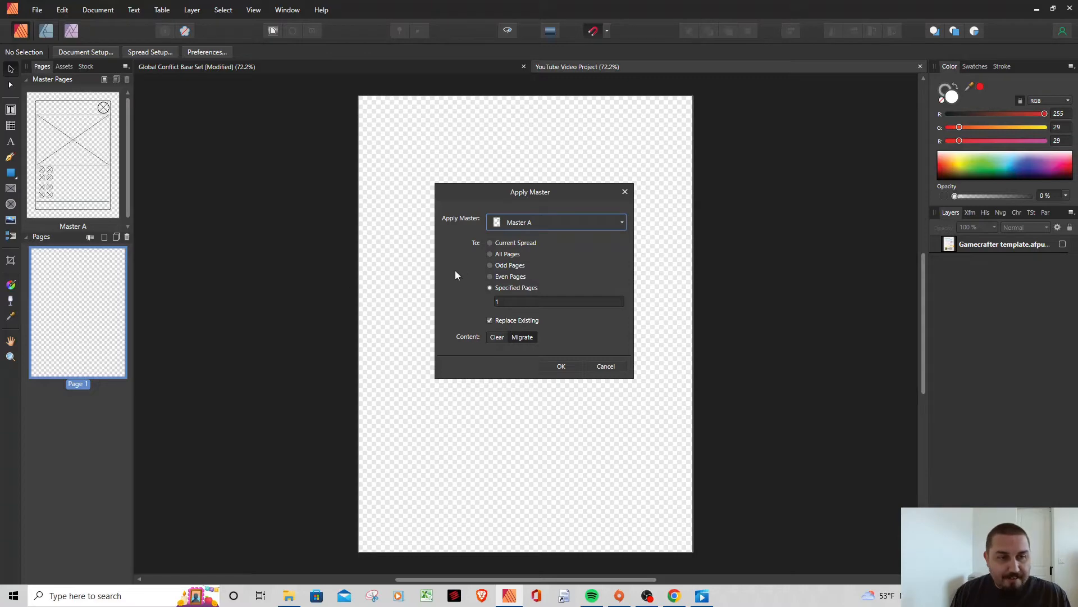
click(561, 366)
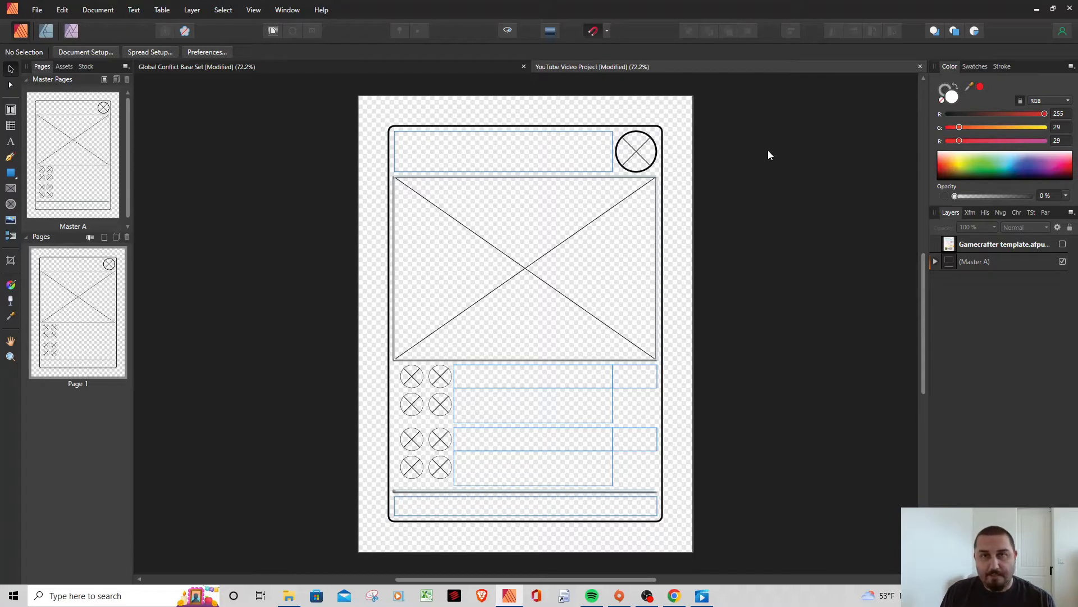
Draw a rectangle covering the whole page, including the bleed area, and set its fill opacity to 100%
click(13, 177)
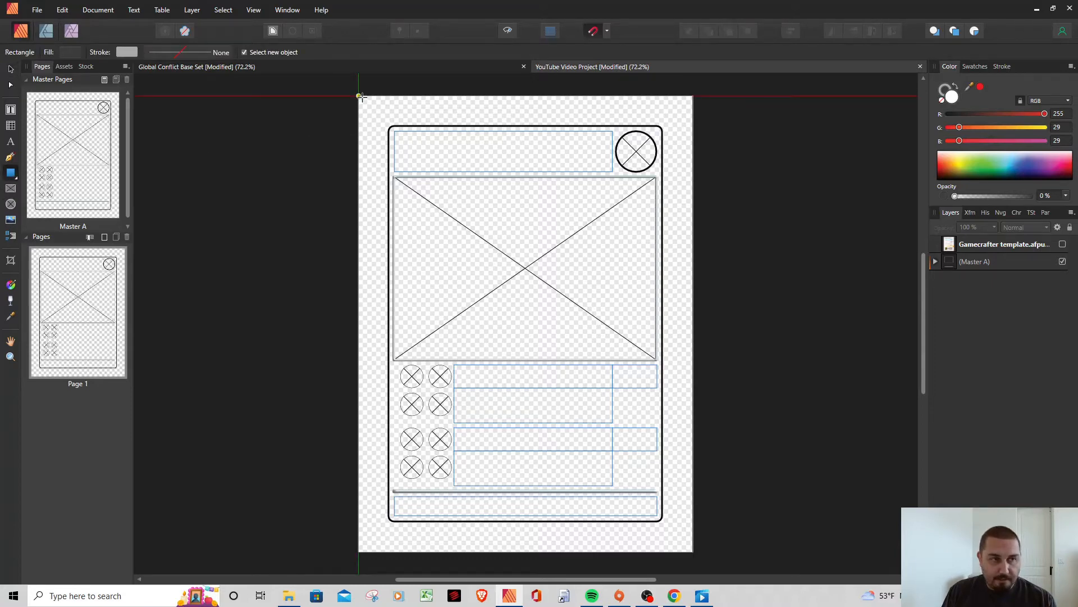
drag(360, 96, 693, 552)
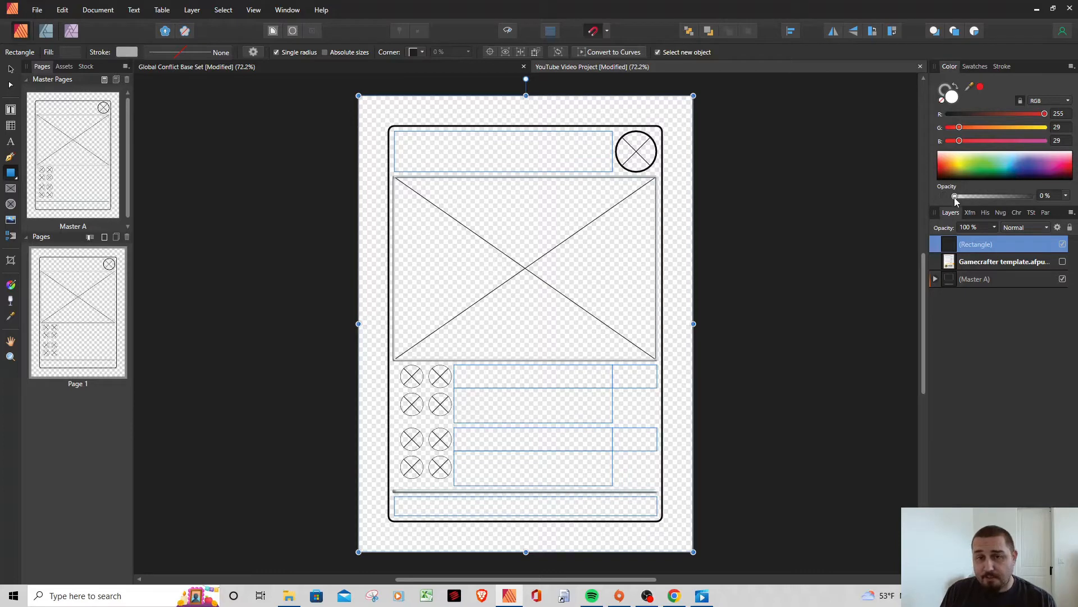
drag(955, 197, 1039, 194)
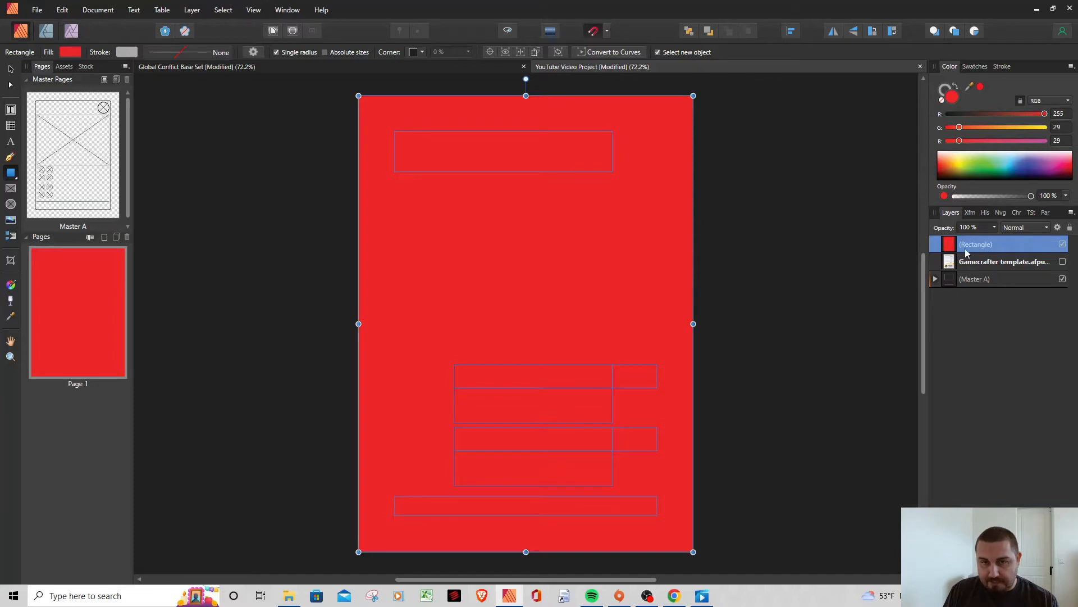
Move the full-page rectangle beneath the Master A layer and recolour its fill to blue, RGB 0, 144, 245
double_click(1015, 243)
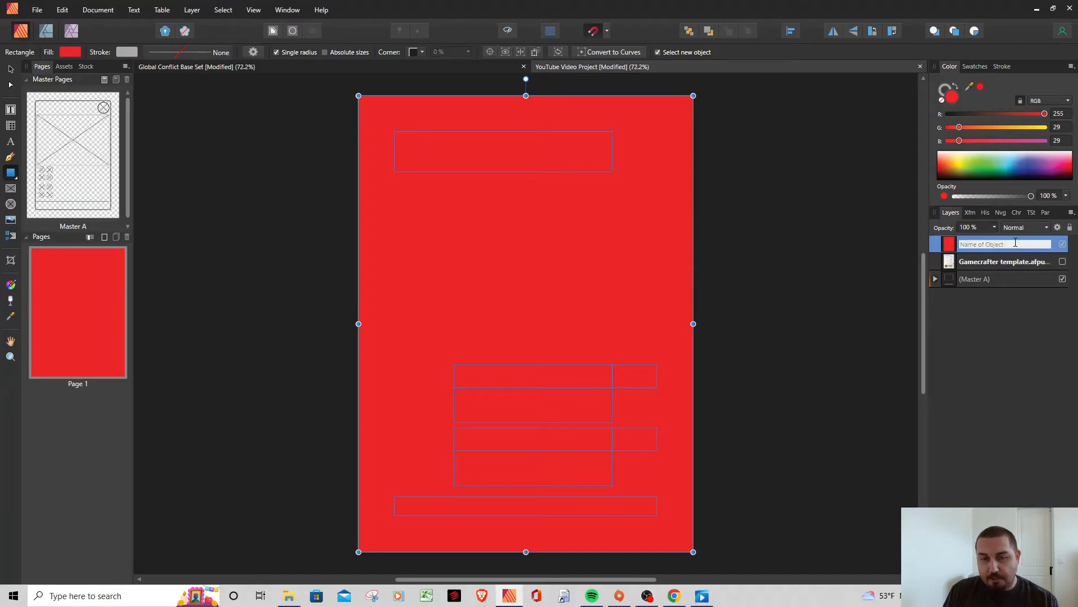
drag(1016, 243, 1022, 296)
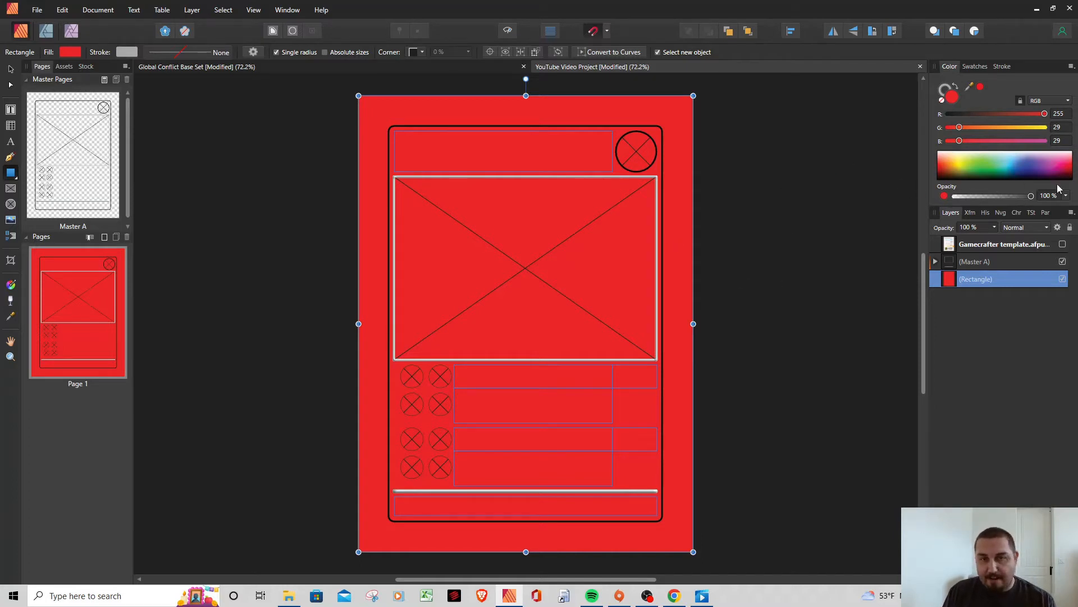
click(985, 164)
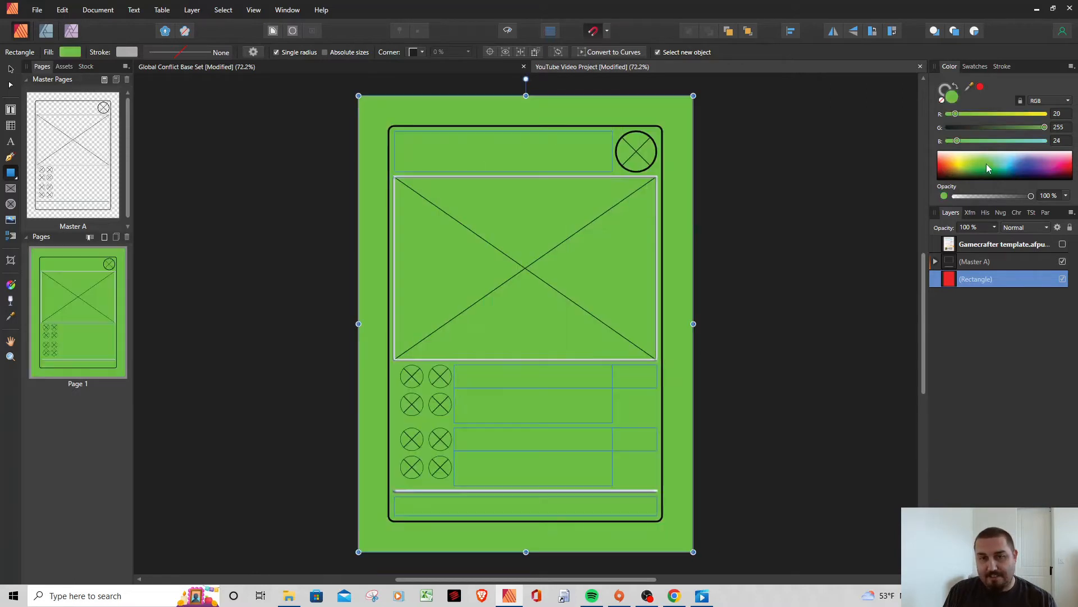
click(1015, 166)
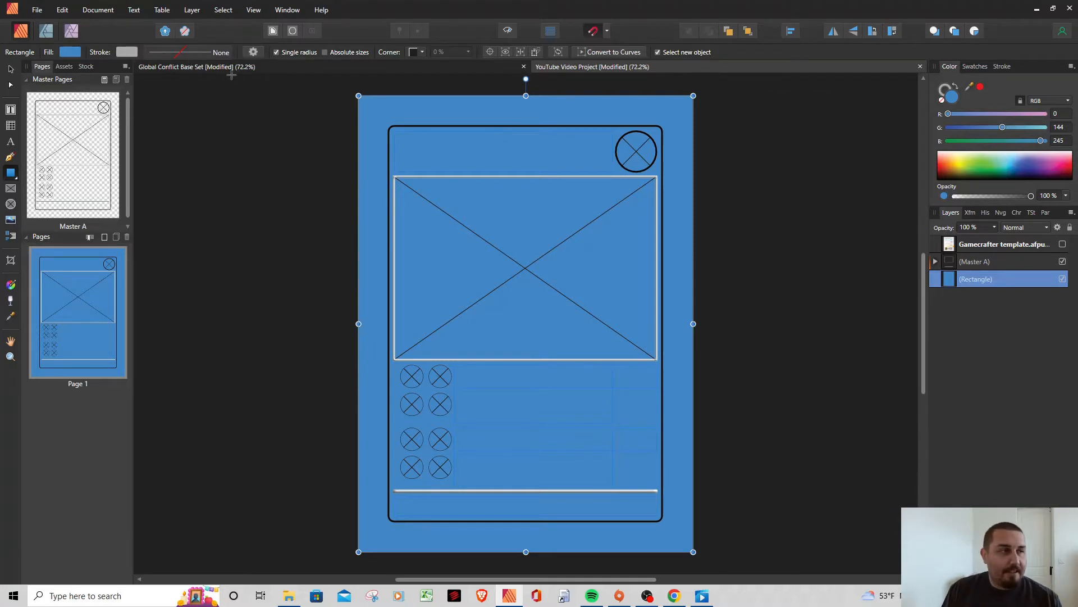
Switch to the Designer persona and rename the full-page rectangle's layer to Background
click(46, 31)
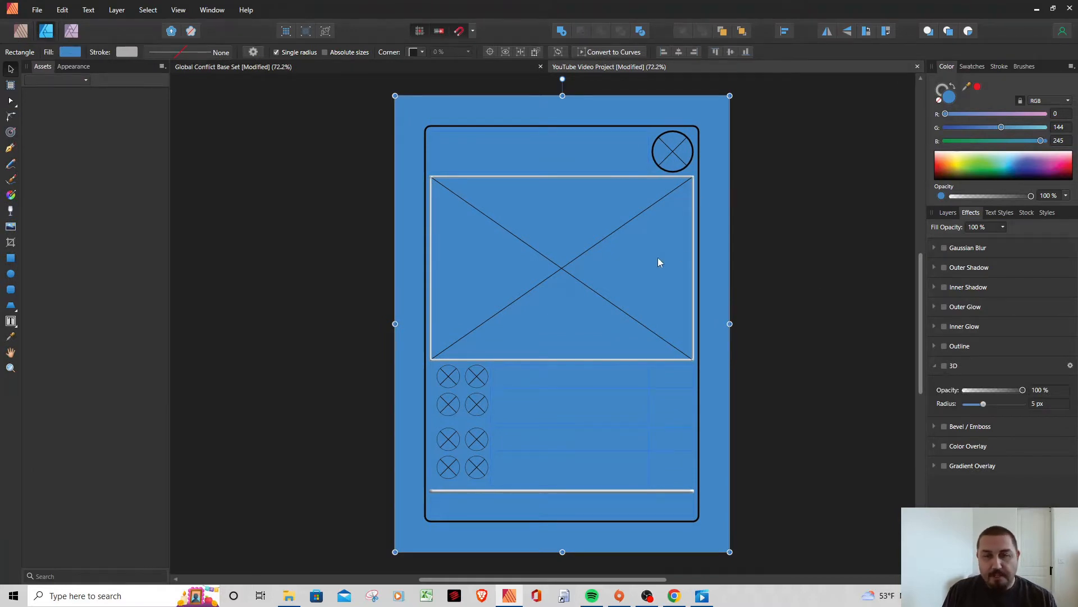
click(947, 213)
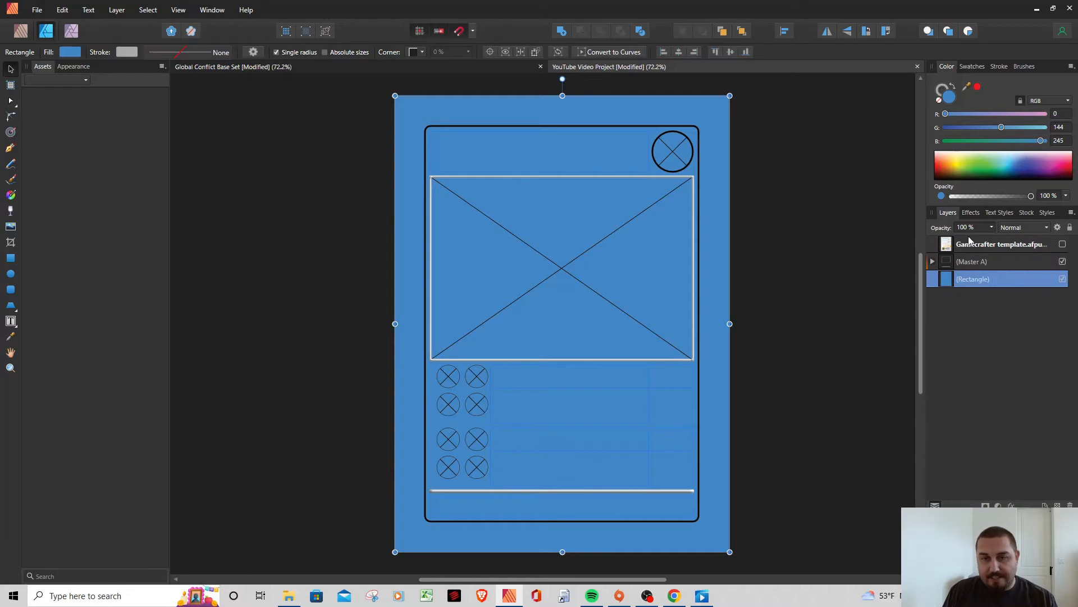
right_click(998, 279)
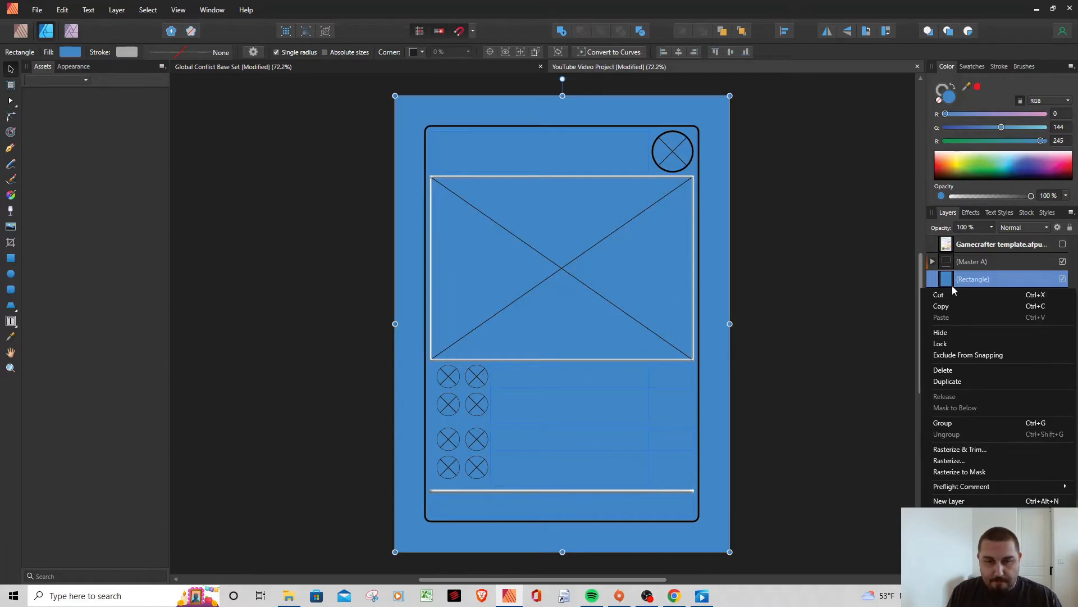
double_click(1000, 279)
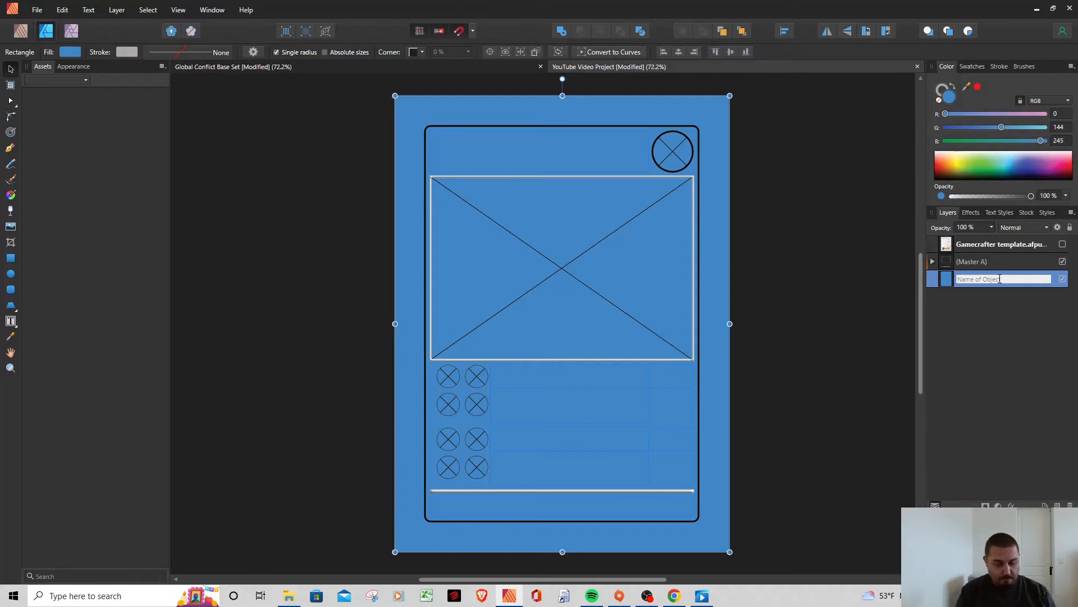
text(Background)
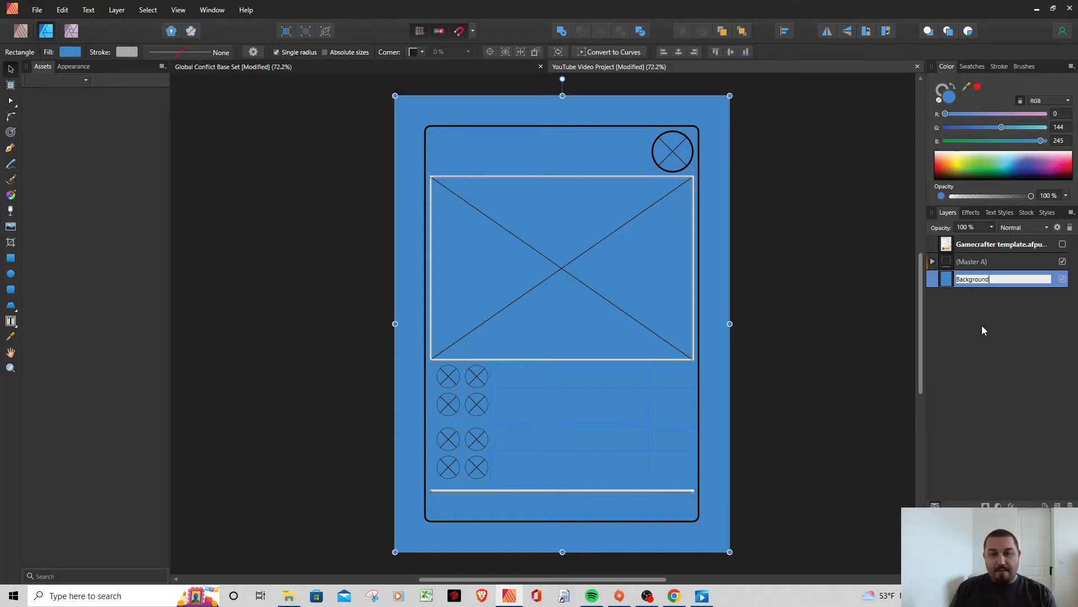
key(Return)
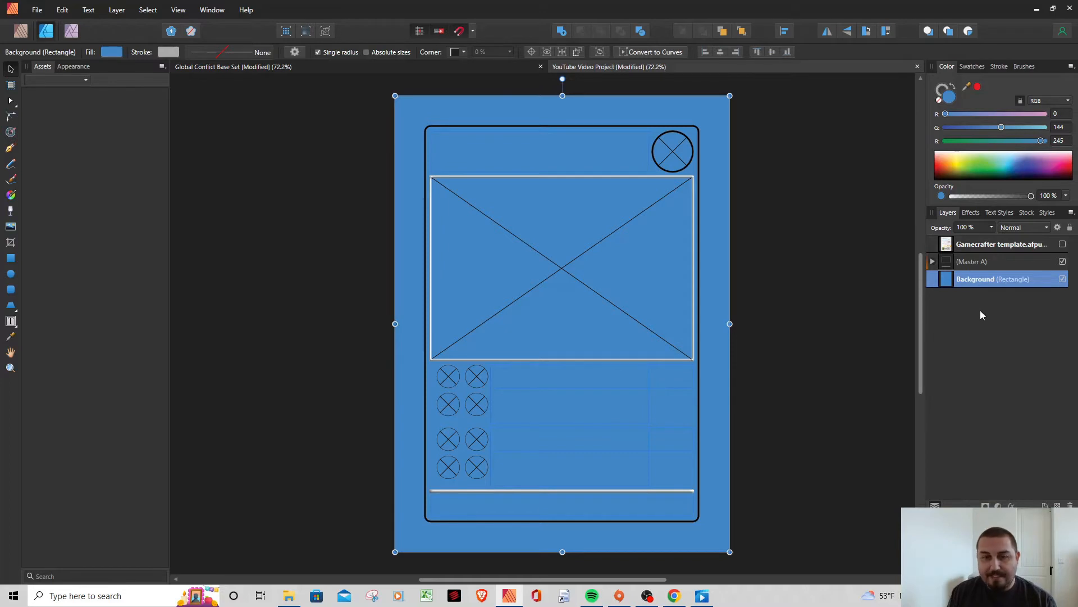
Try a Color Overlay layer effect on the Background rectangle, using blue at RGB 0, 169, 248
click(975, 214)
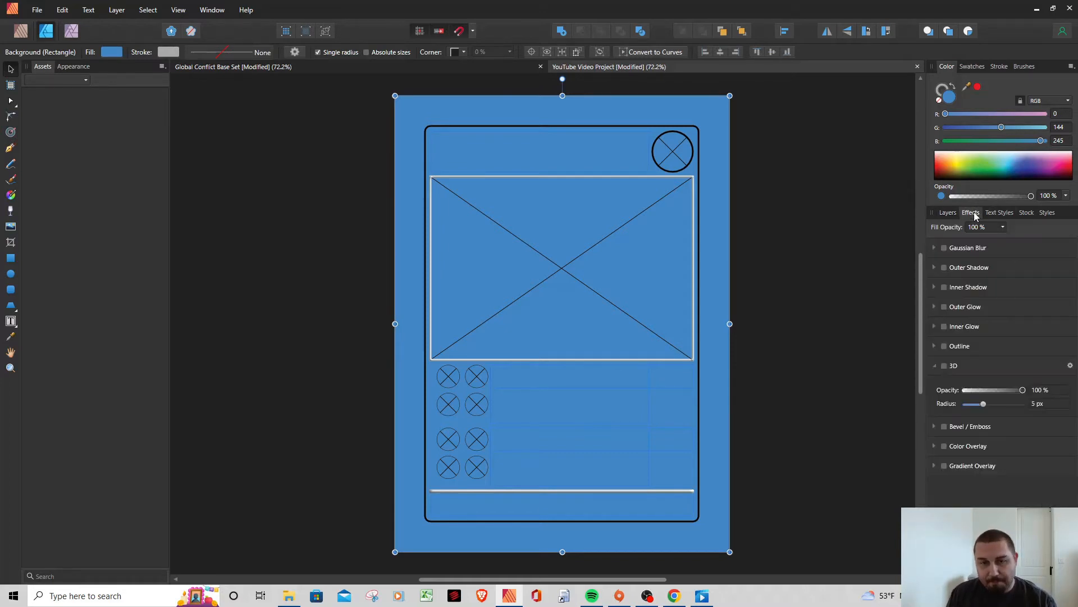
click(936, 365)
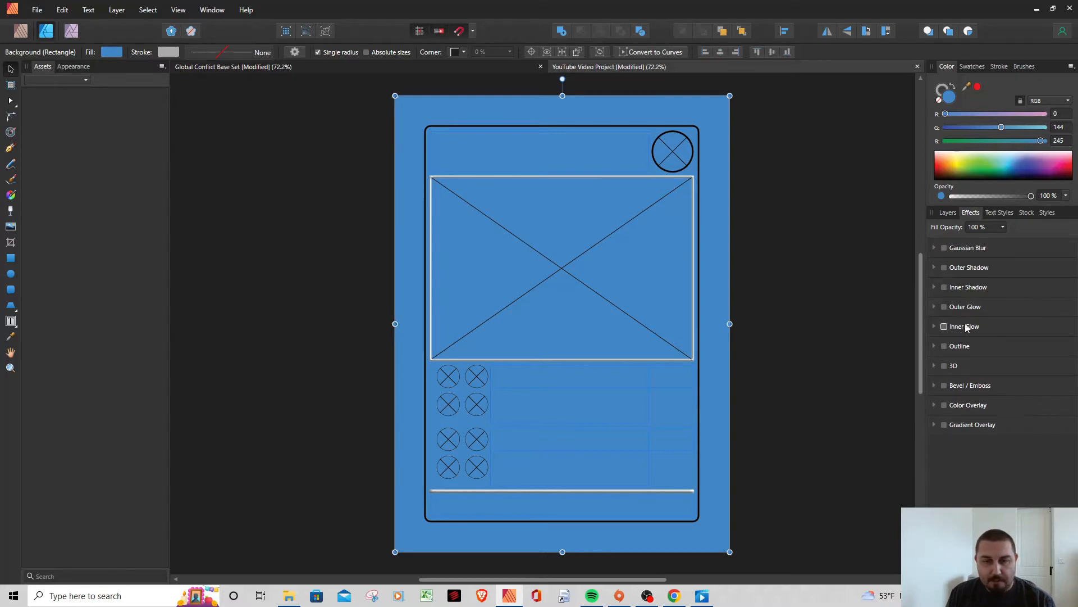
click(945, 405)
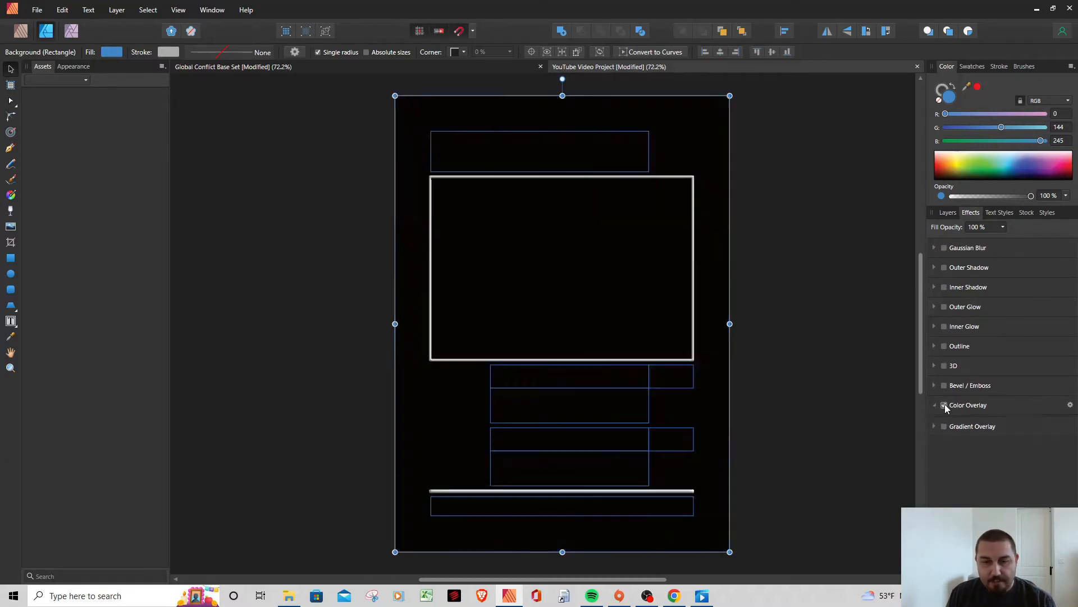
click(1071, 405)
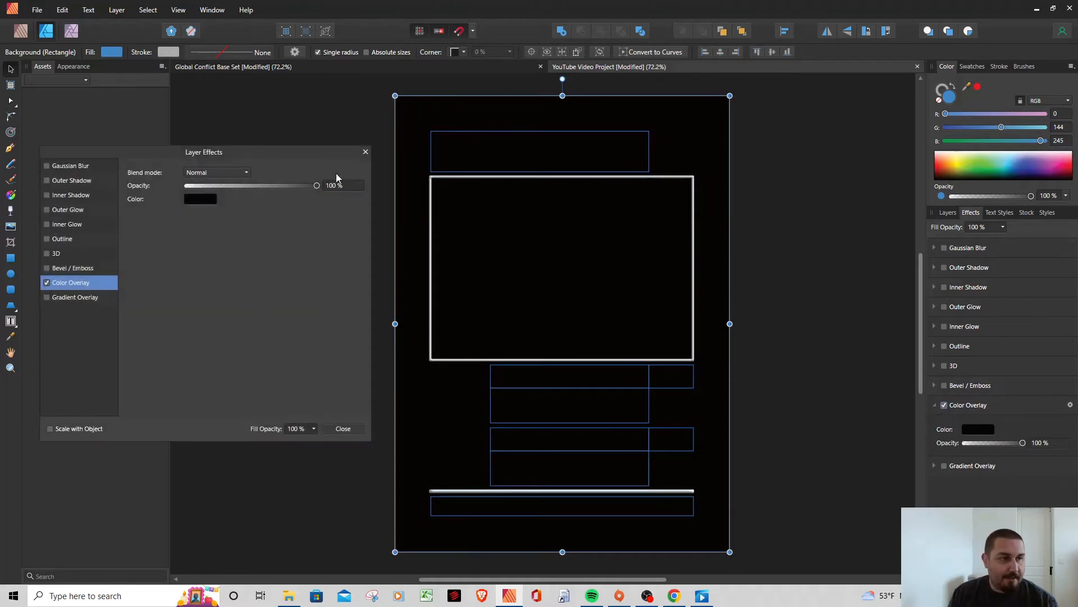
click(206, 199)
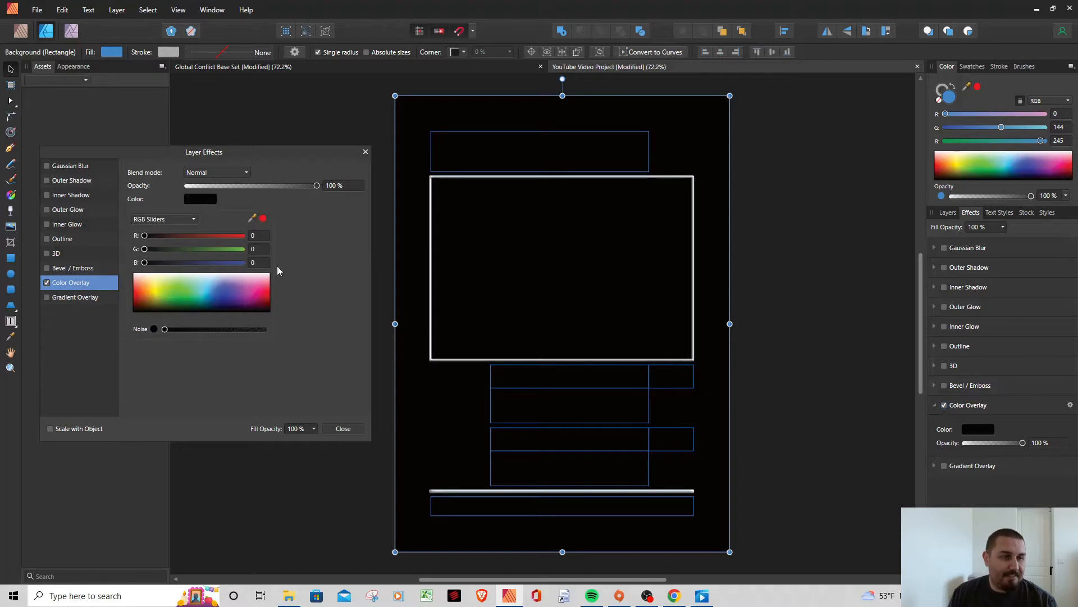
click(201, 290)
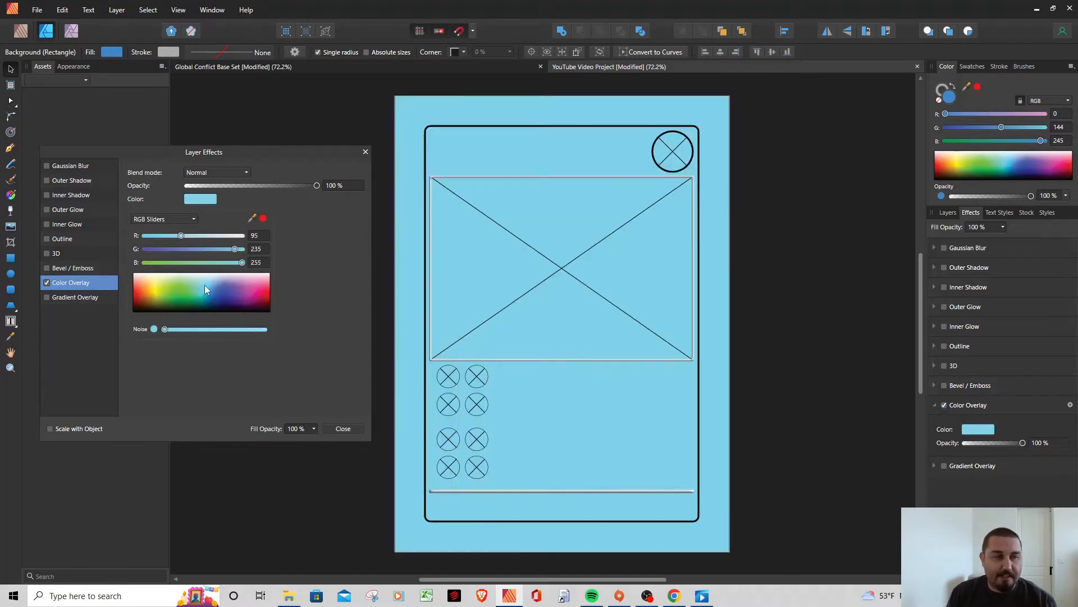
click(216, 282)
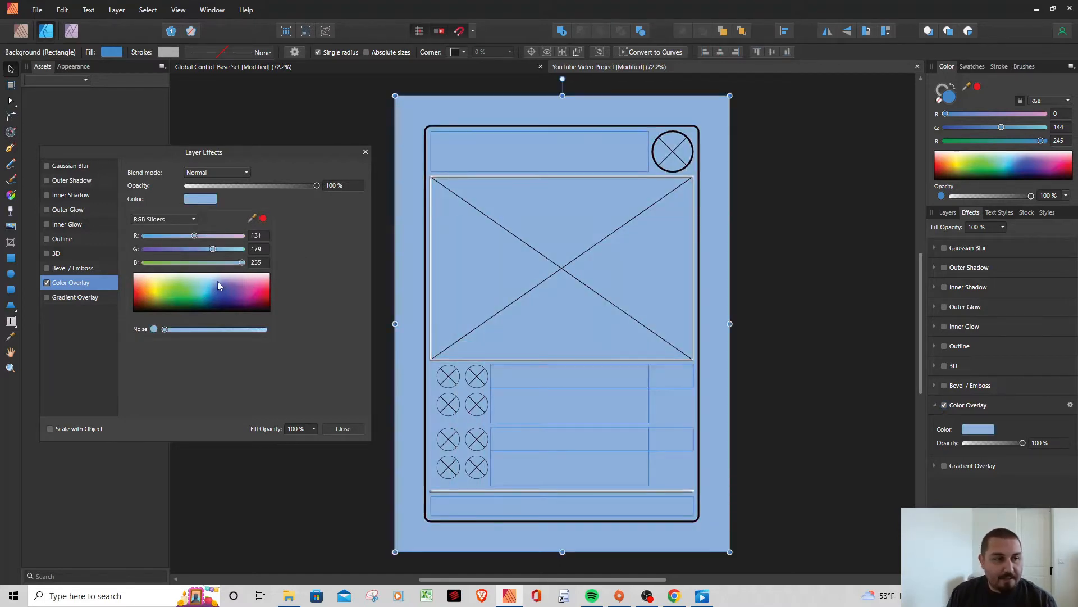
drag(206, 291, 208, 303)
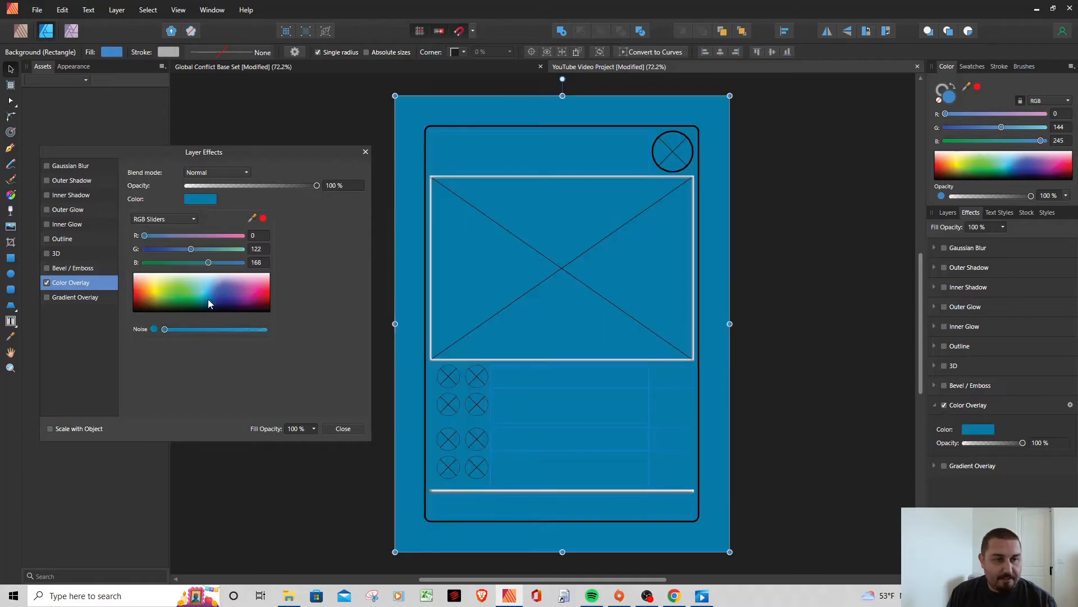
click(211, 293)
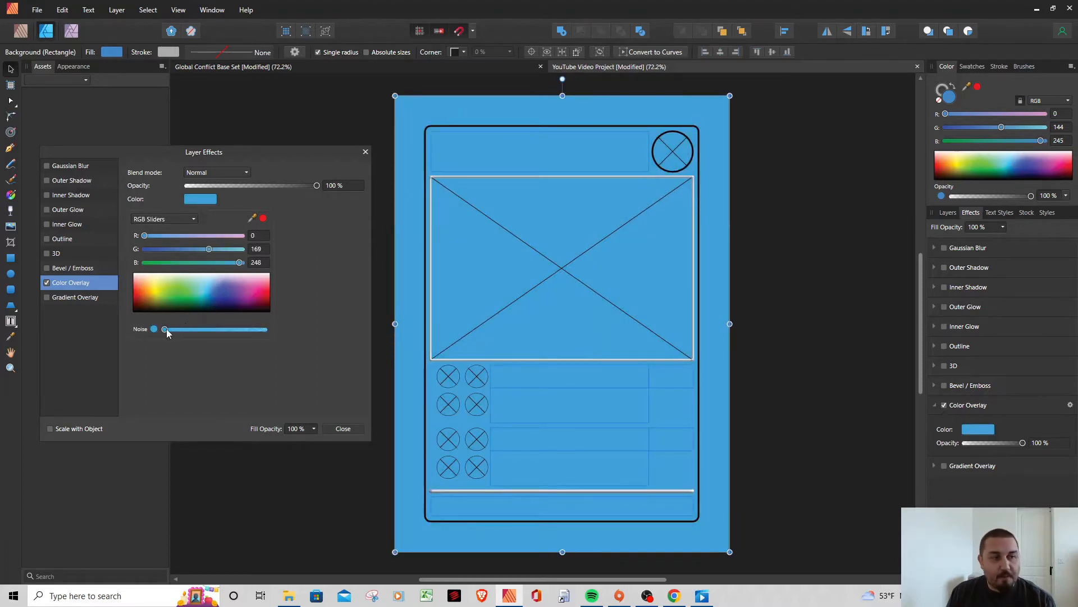
Try heavy noise on the overlay colour, disable the Color Overlay effect, and close the layer effects
drag(165, 329, 183, 330)
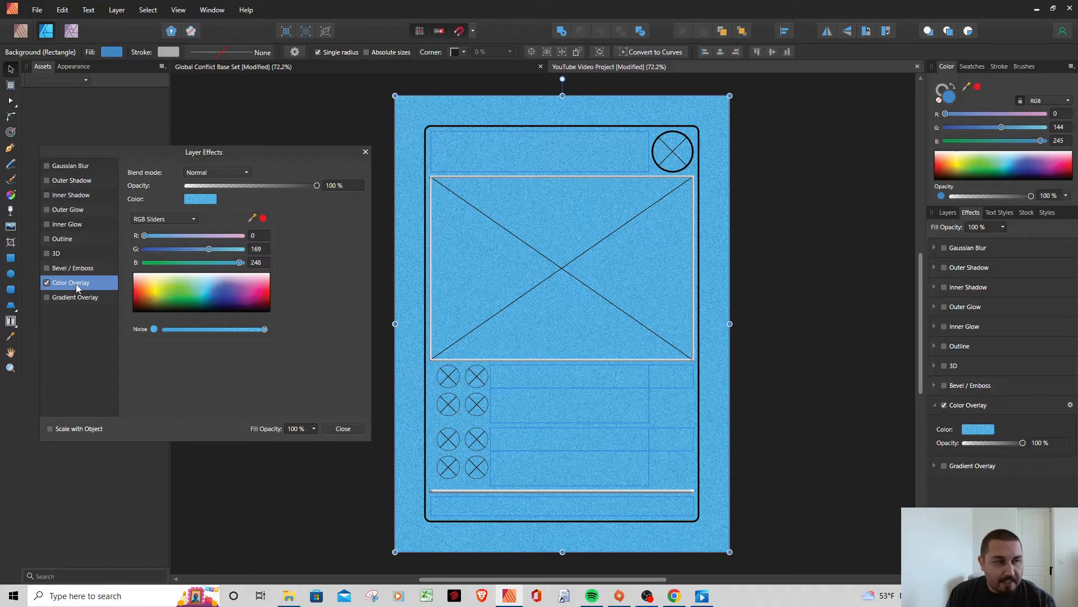
click(51, 284)
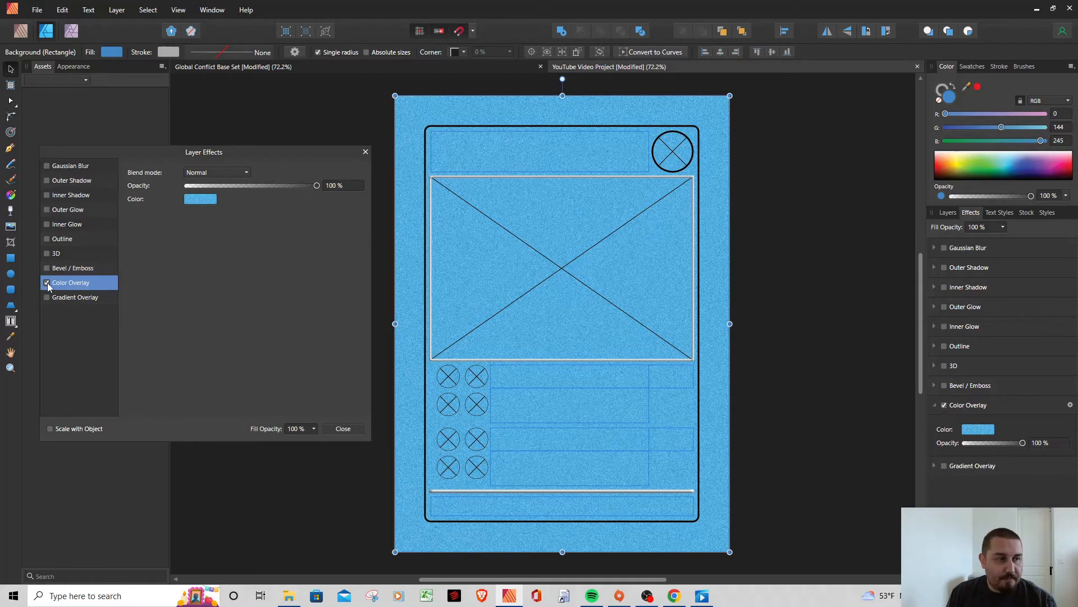
click(47, 282)
click(343, 429)
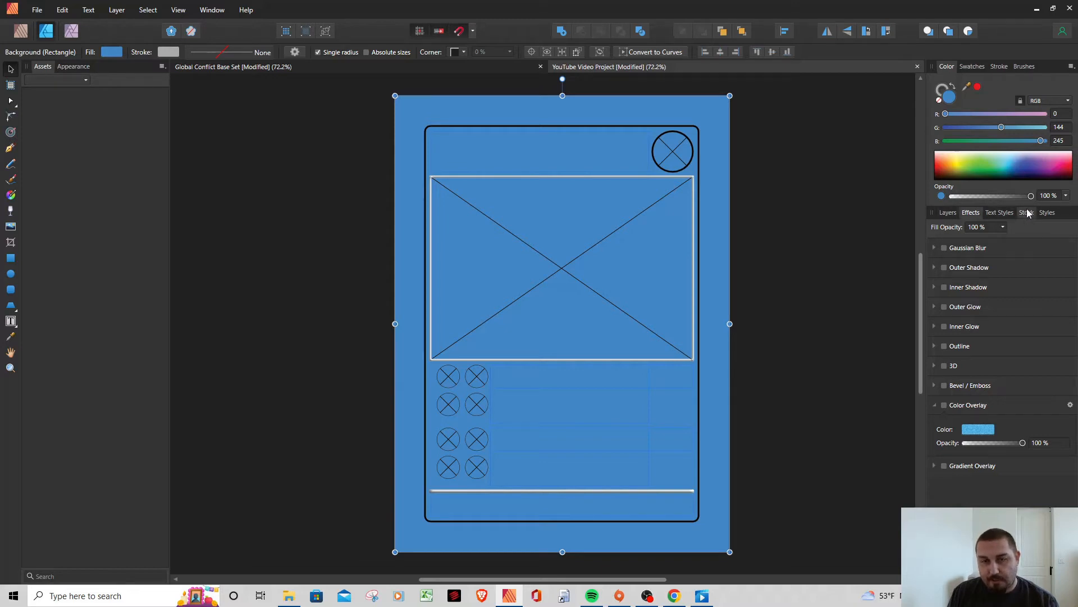
Try the Frost, blue plastic, Bloodpool and Gold Art Deco 2 default styles on the Background rectangle
click(1048, 213)
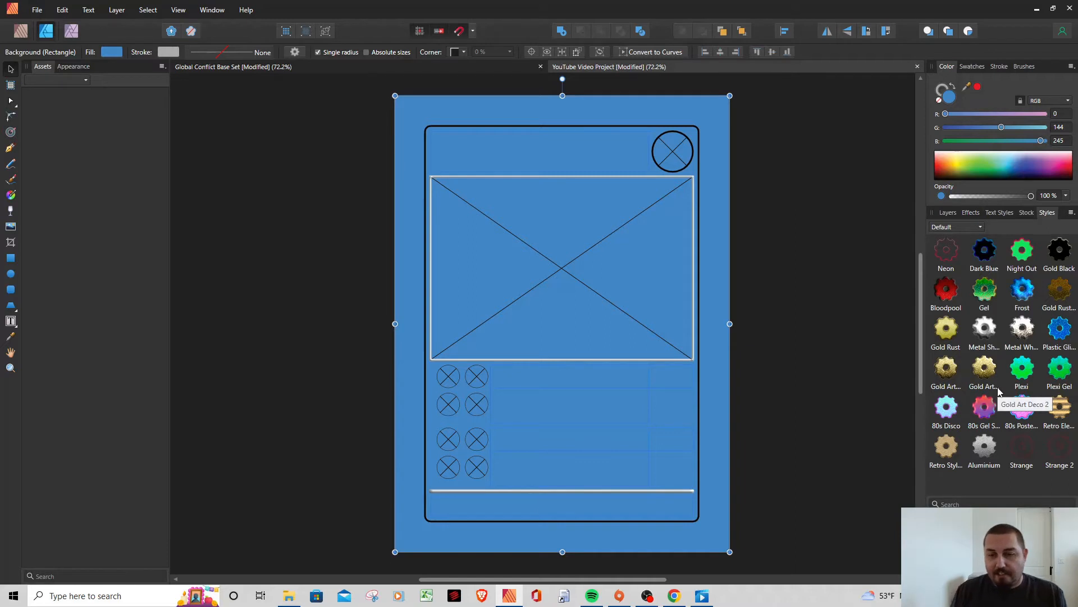
click(1025, 293)
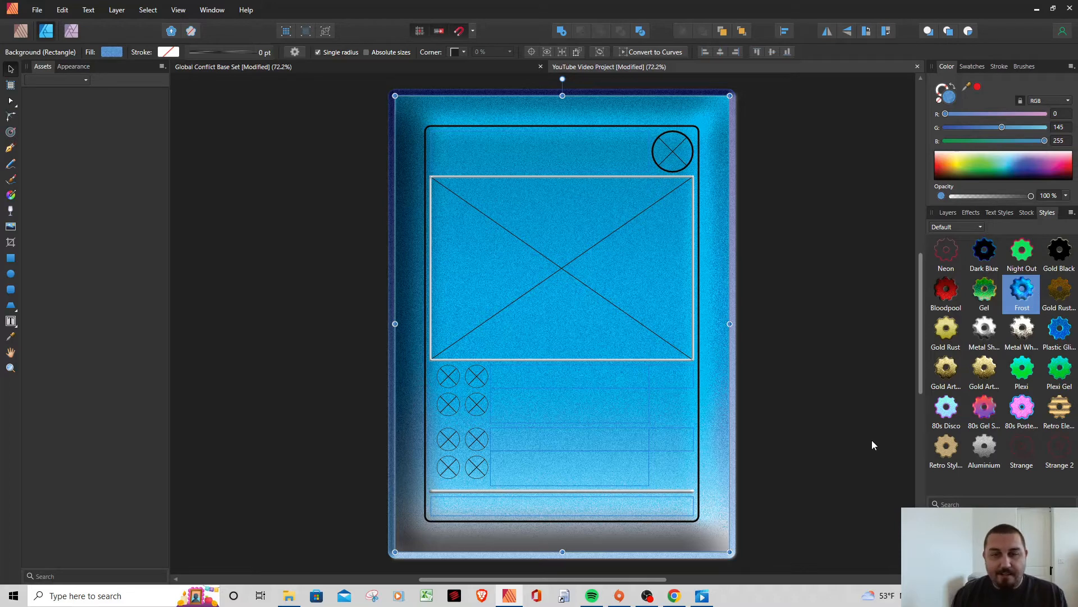
click(1061, 329)
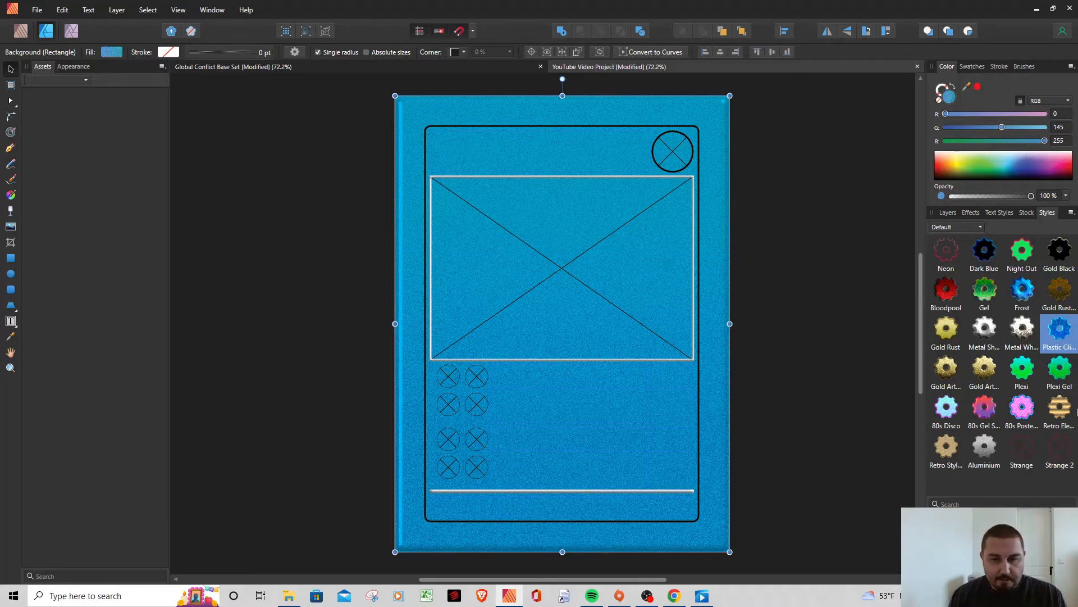
click(944, 290)
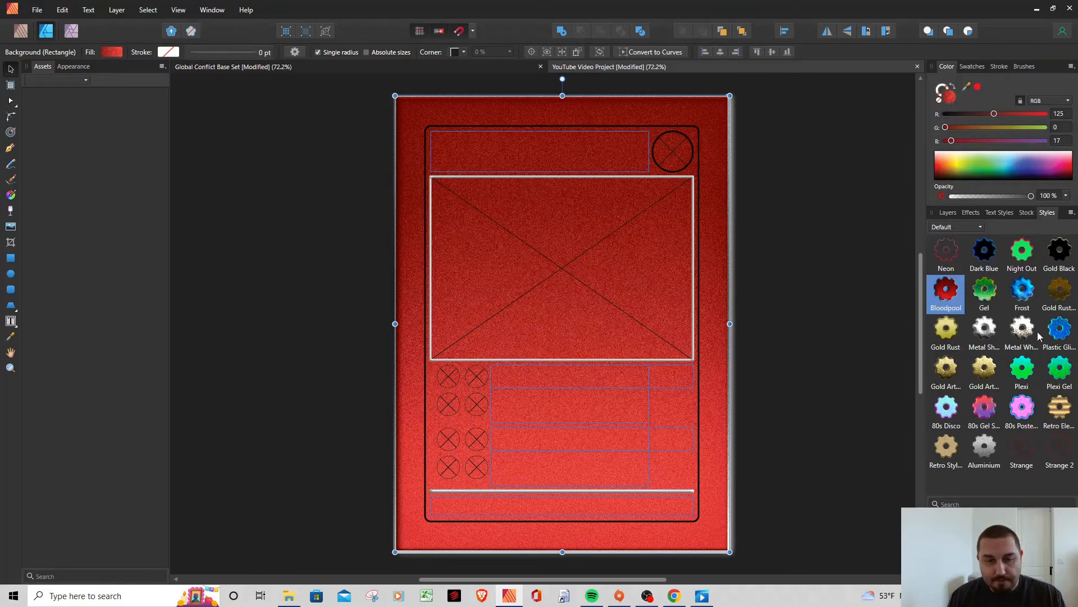
click(988, 376)
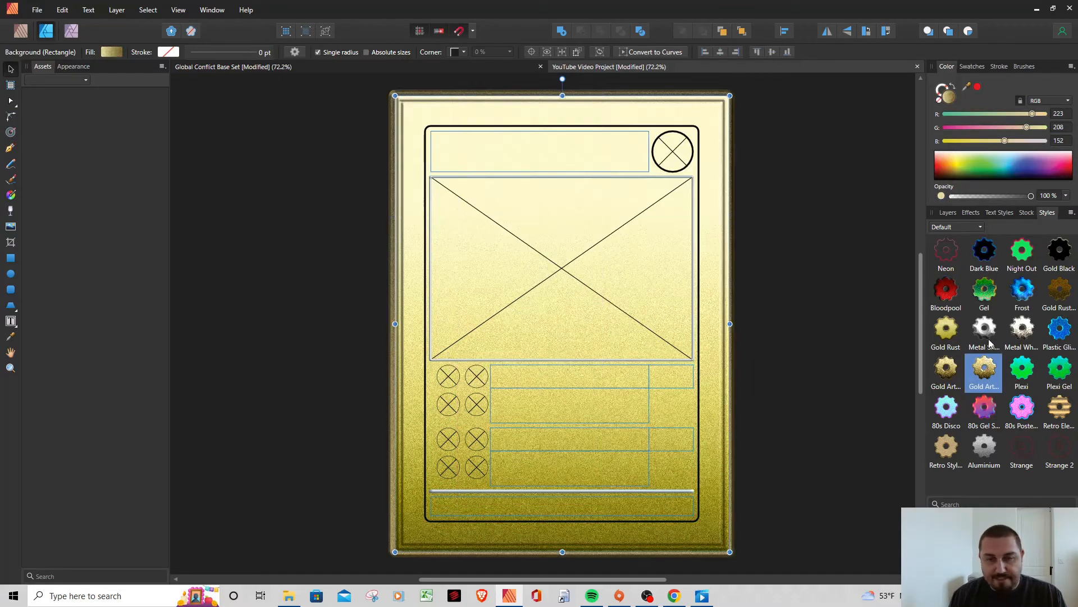
Try the two metal styles, the pink 80s style and the 80s Disco style on the Background rectangle
click(986, 338)
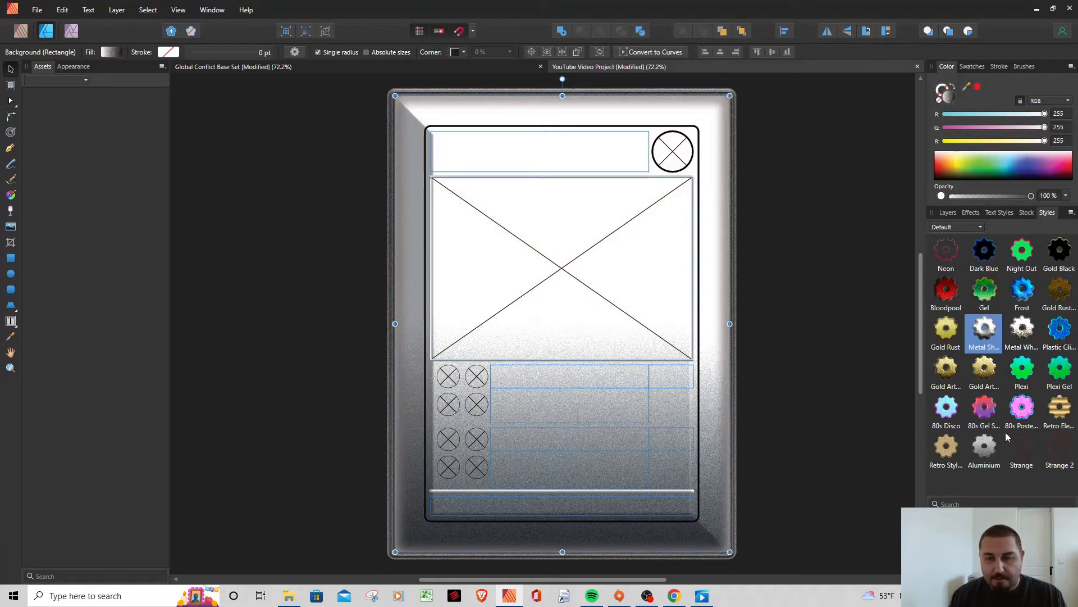
click(1023, 410)
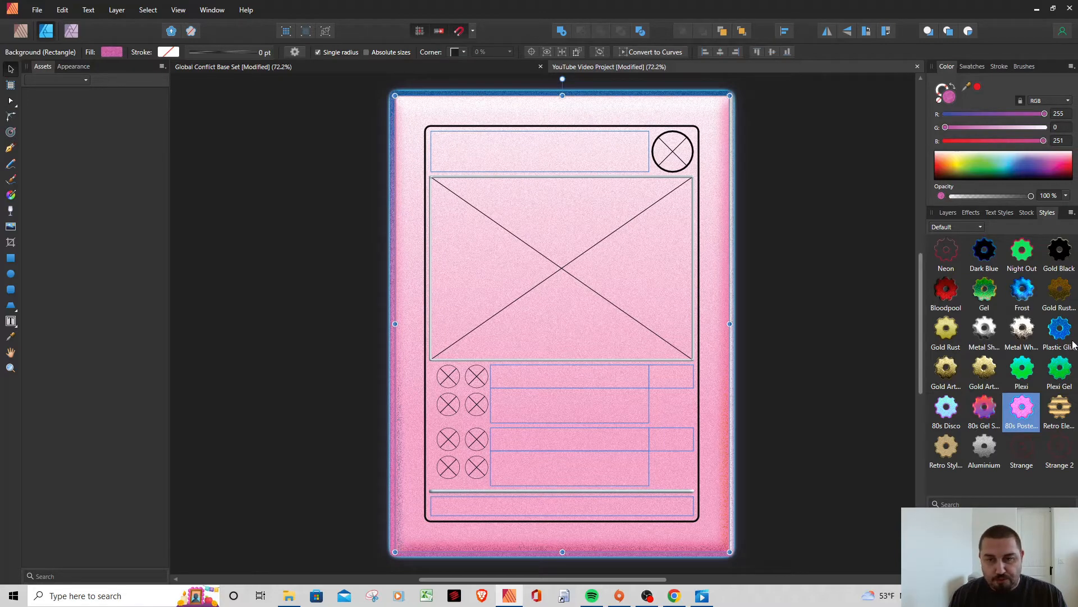
click(952, 408)
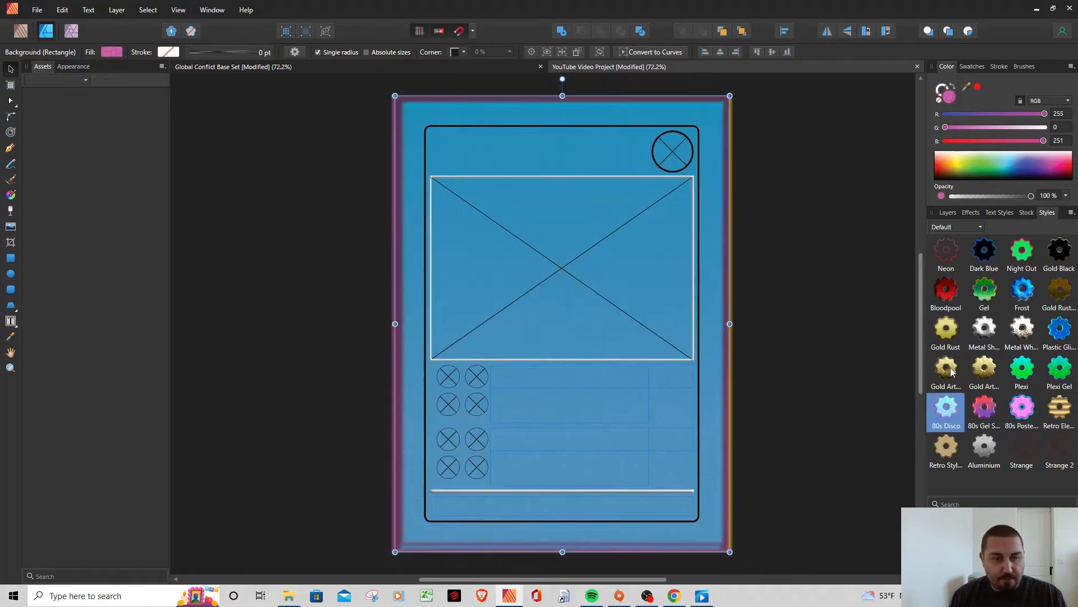
click(984, 328)
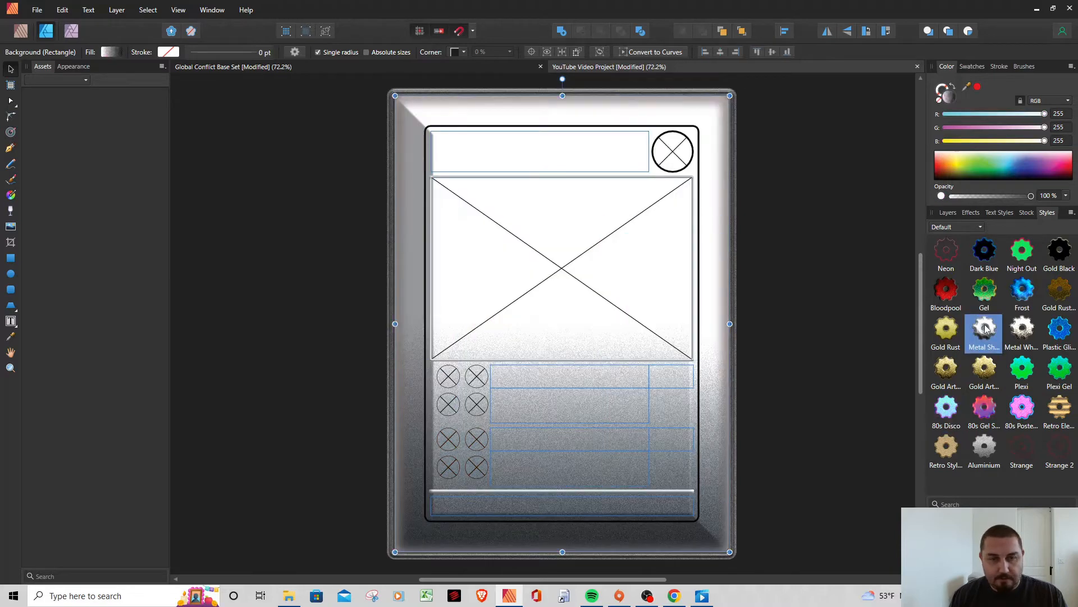
click(1021, 330)
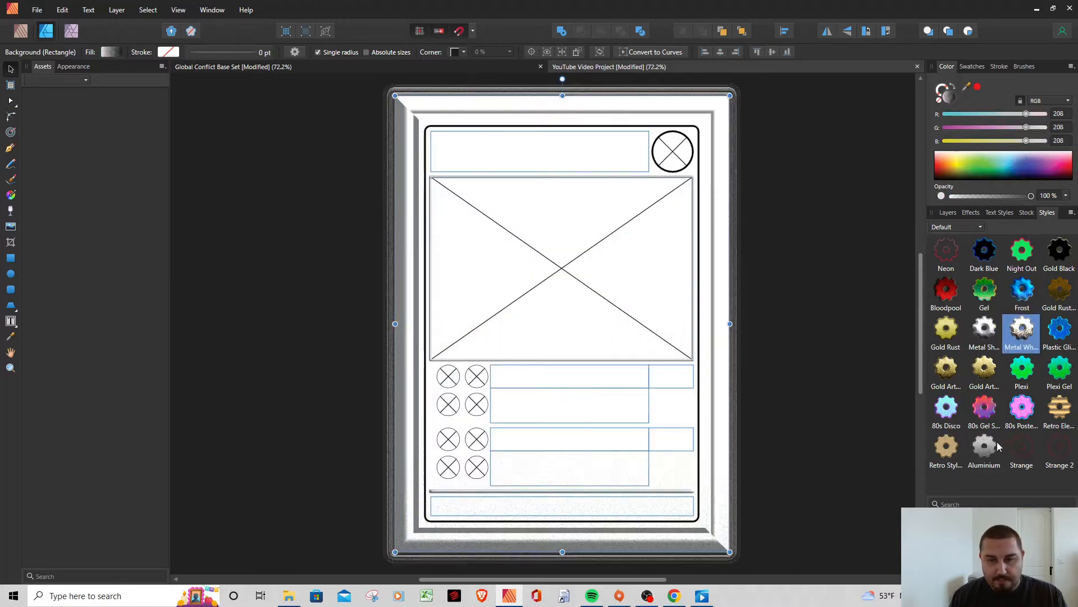
Apply the Aluminium default style to the Background rectangle and turn off its Bevel / Emboss effect
click(987, 448)
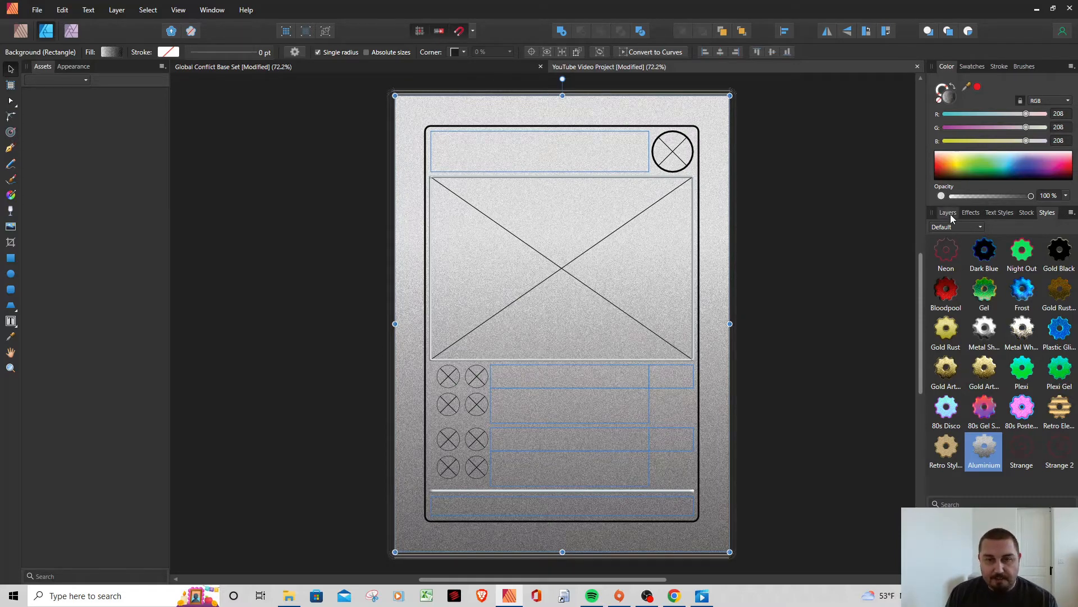
click(966, 214)
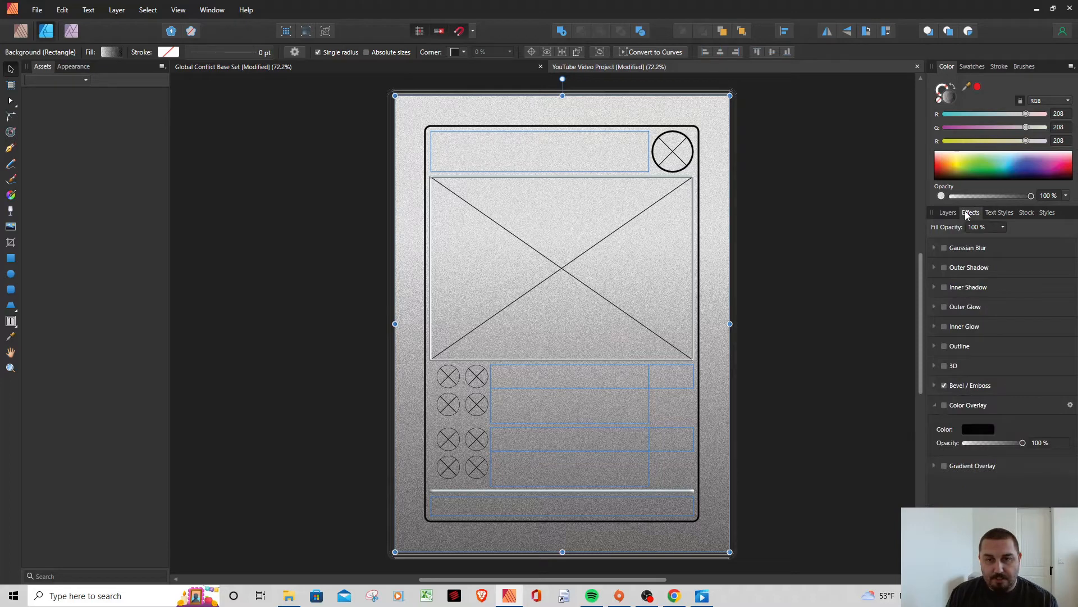
click(944, 385)
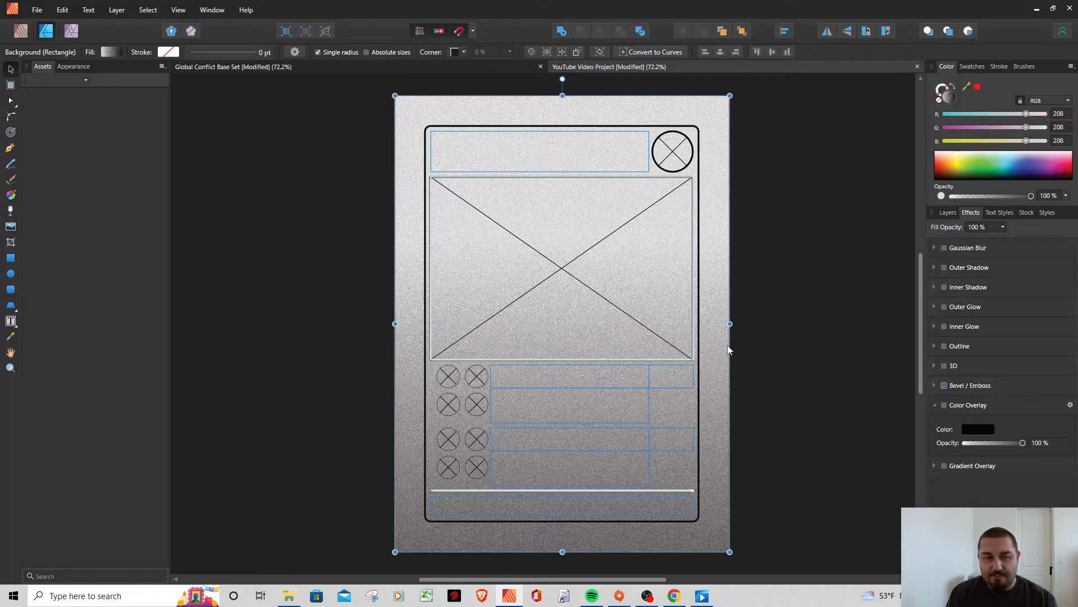
Show the Gamecrafter template layer to check the card's bleed, trim and safe zones, and hide it again
click(949, 213)
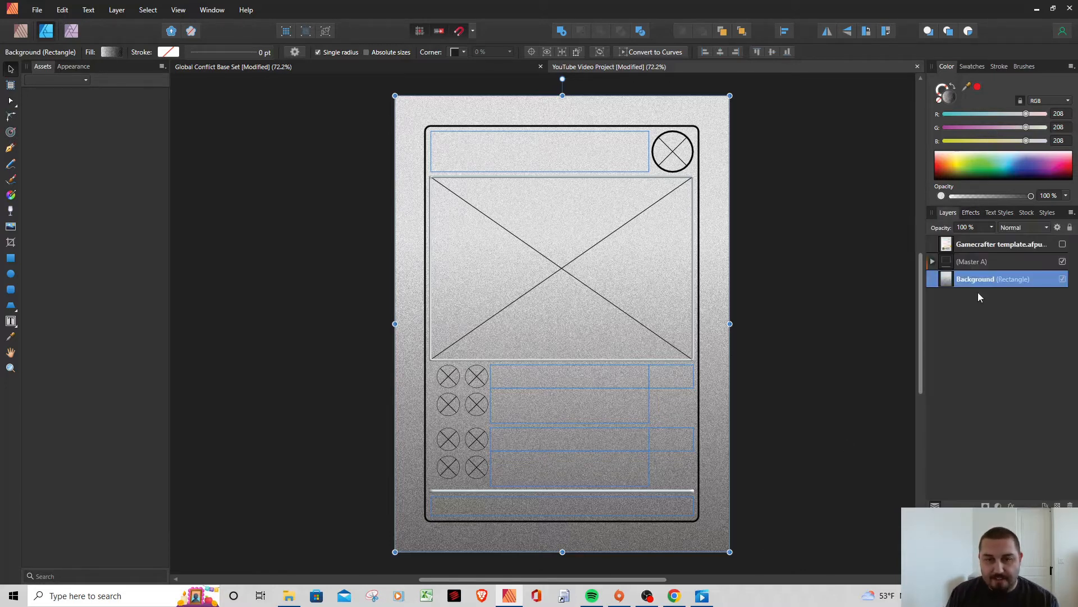
click(1063, 245)
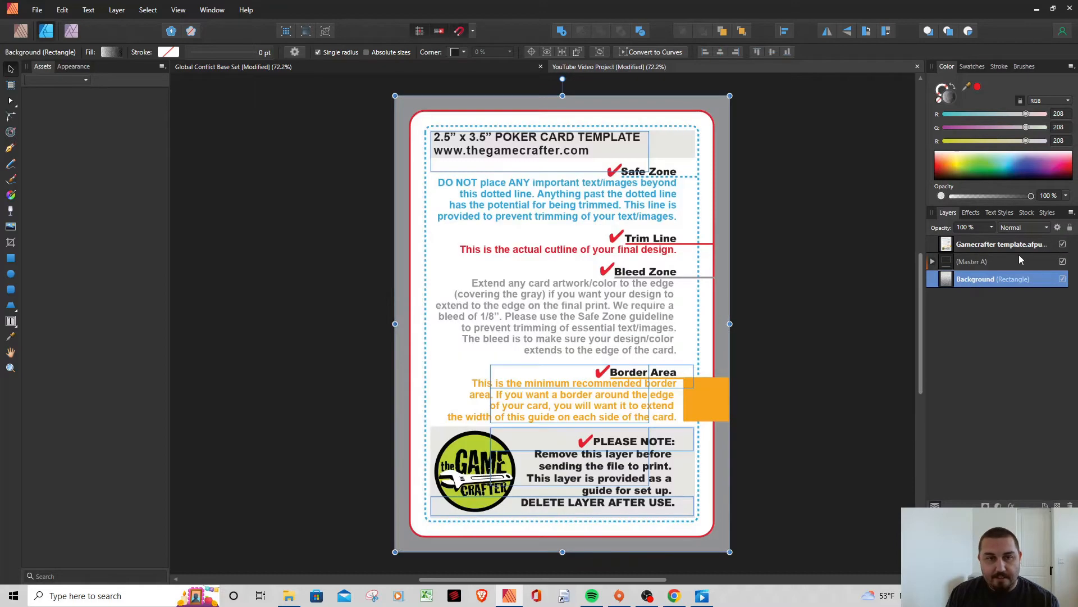
click(1063, 244)
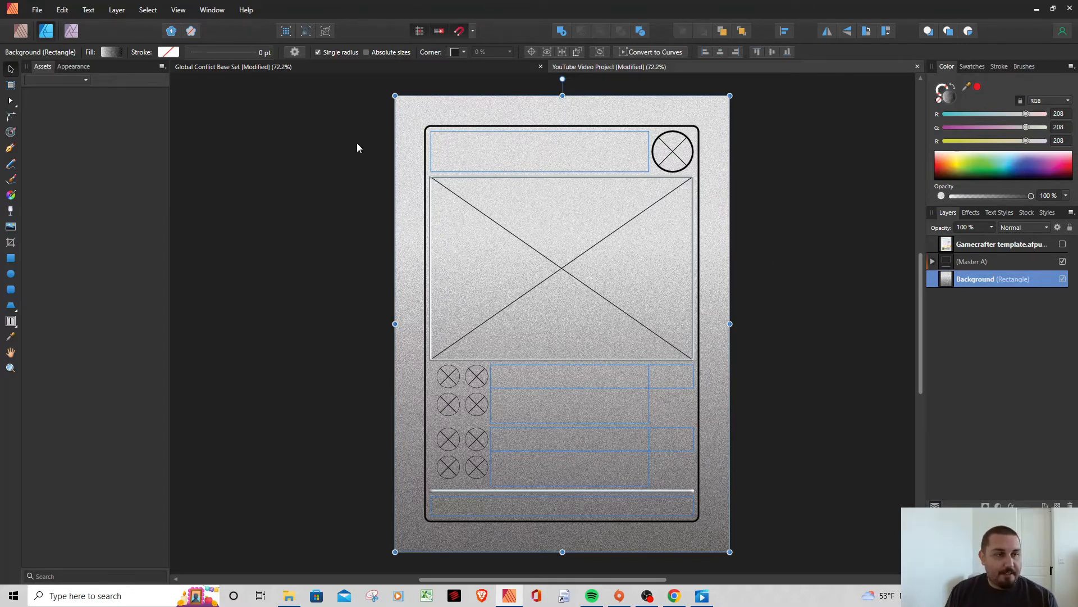
Set the font of the title text frame above the picture frame to Eras Bold ITC
click(449, 146)
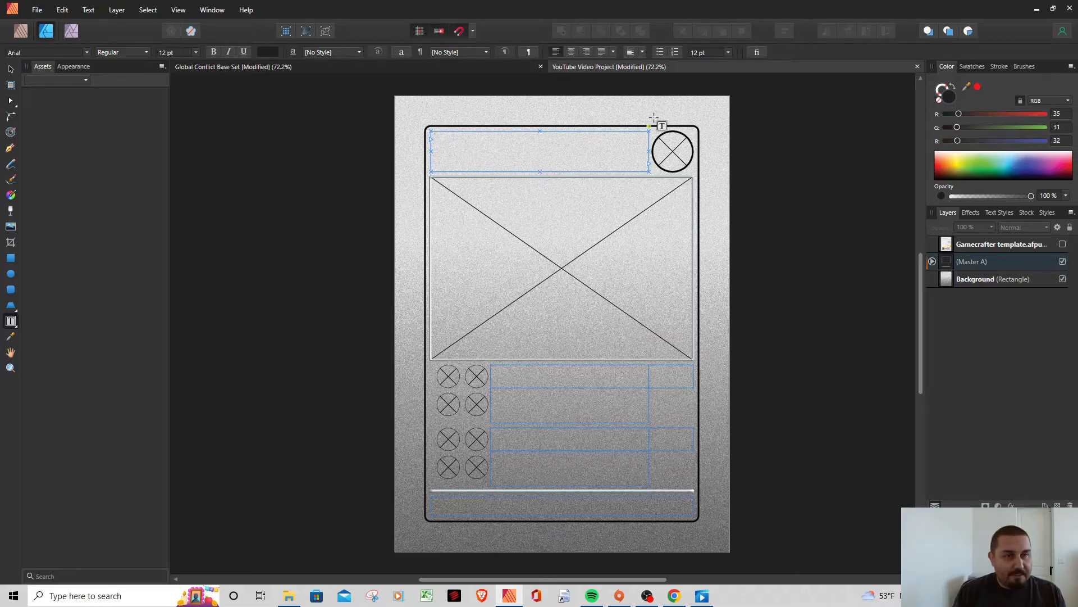
click(643, 52)
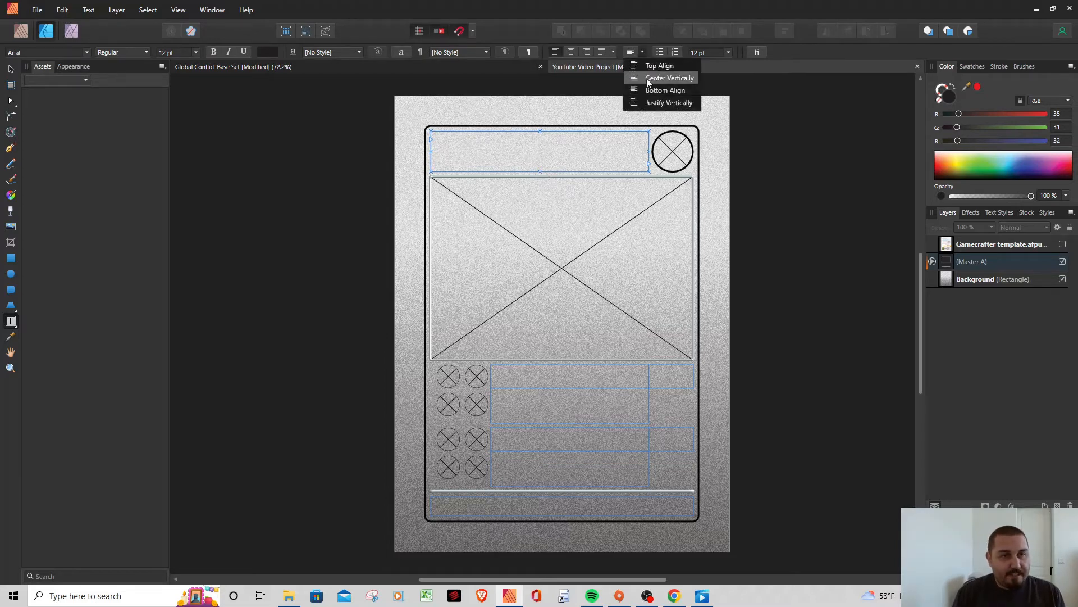
click(652, 67)
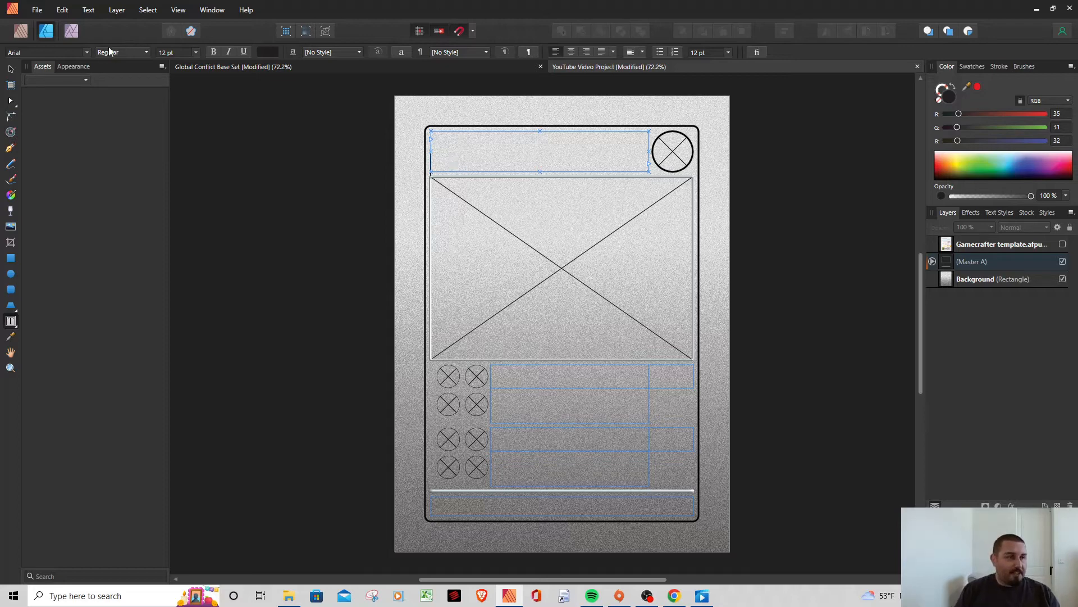
click(86, 53)
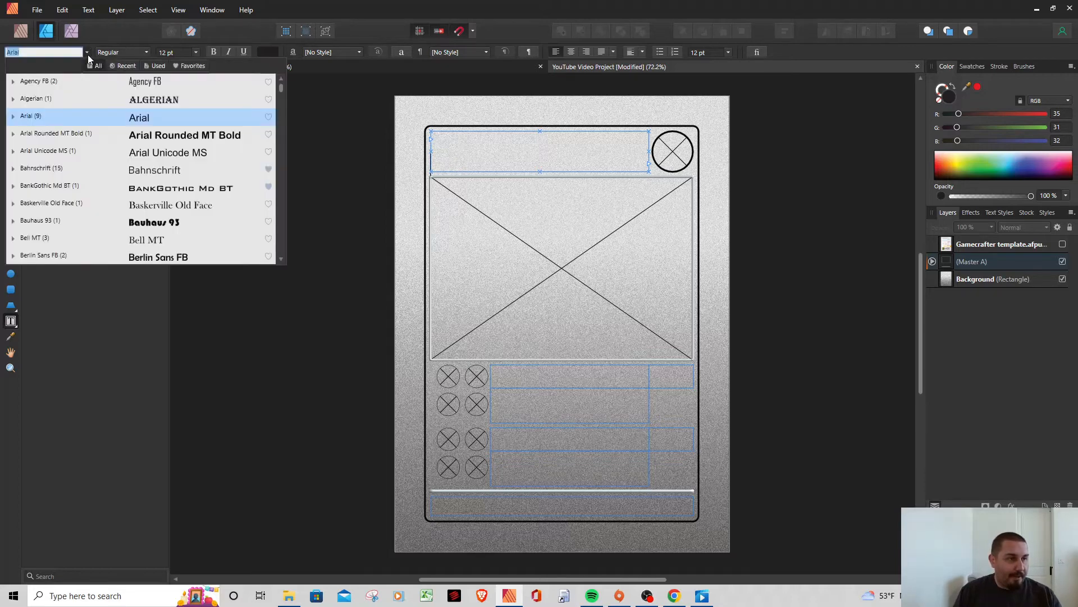
click(159, 223)
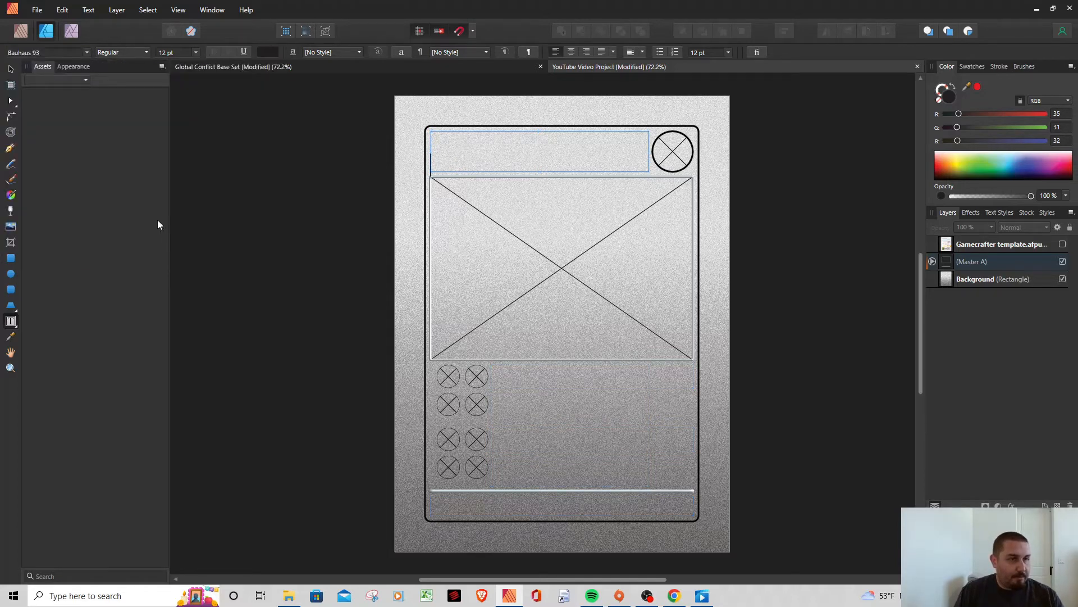
click(86, 52)
scroll(129, 133, down, 3)
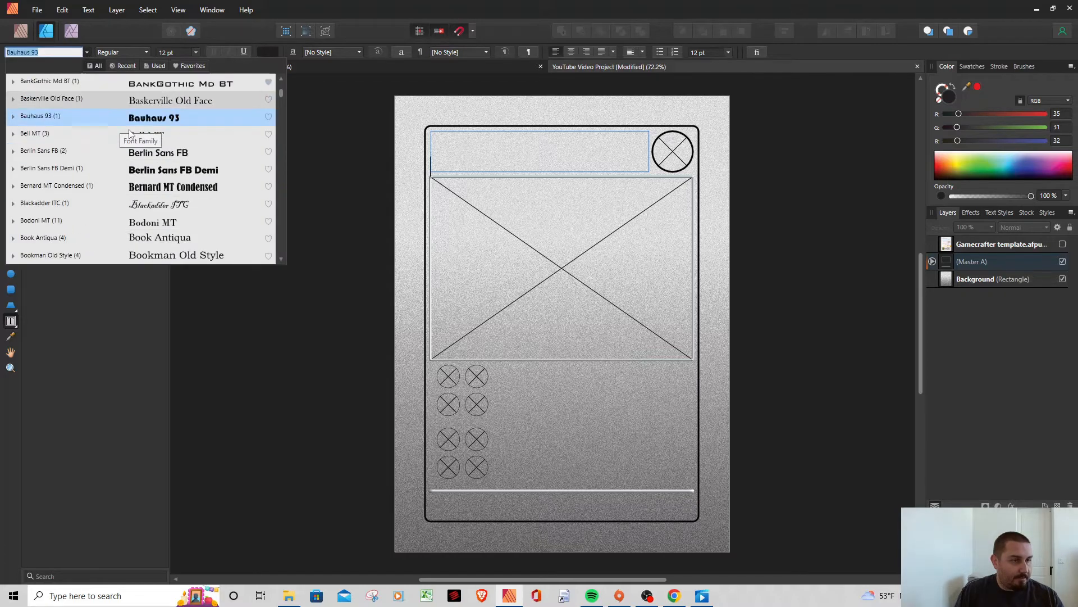
scroll(129, 133, down, 9)
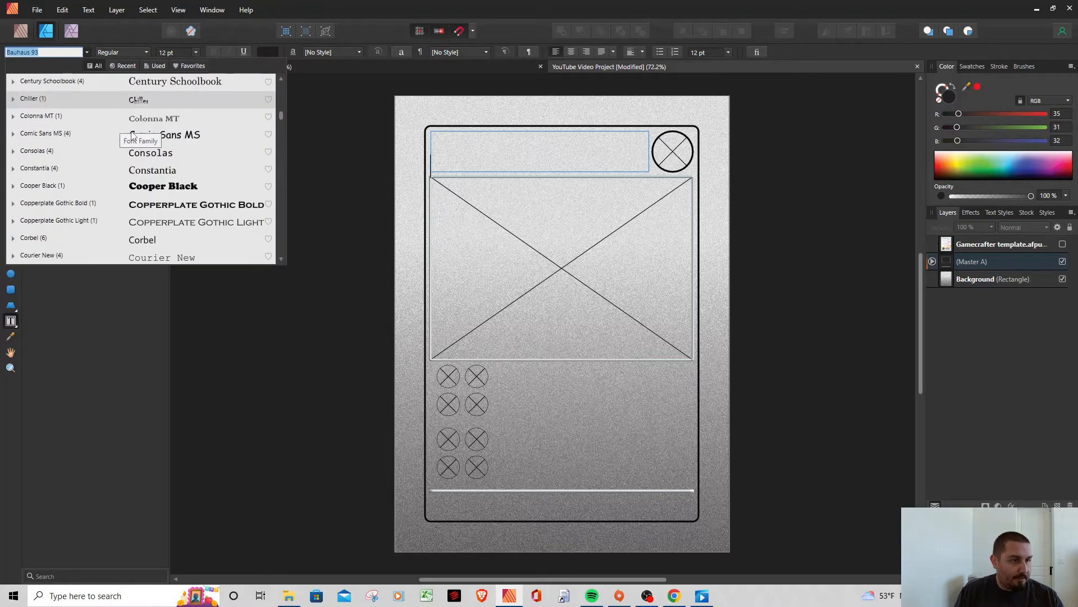
scroll(131, 135, down, 5)
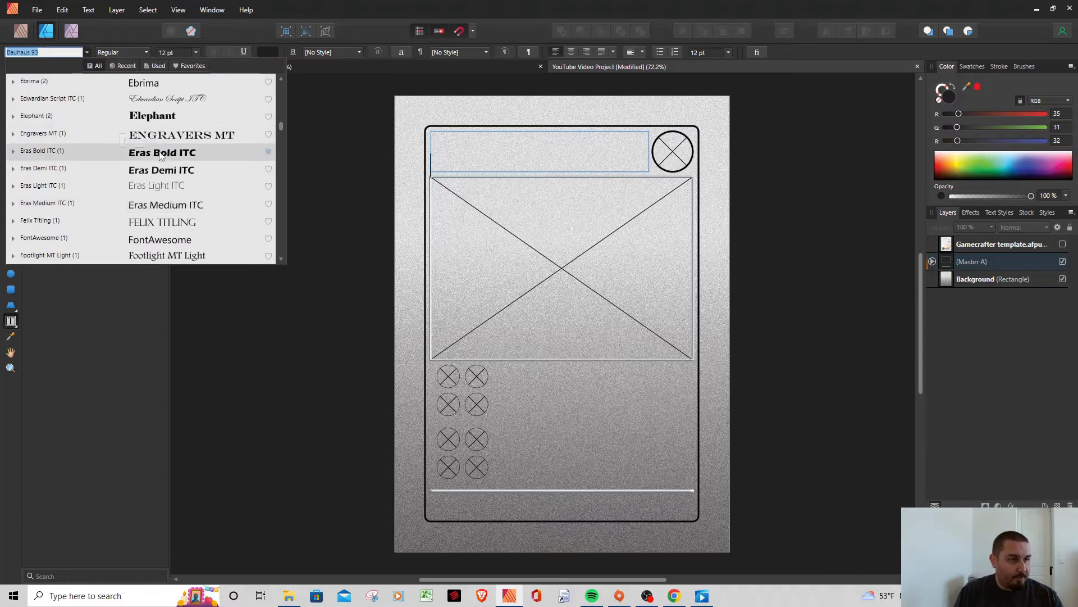
click(160, 154)
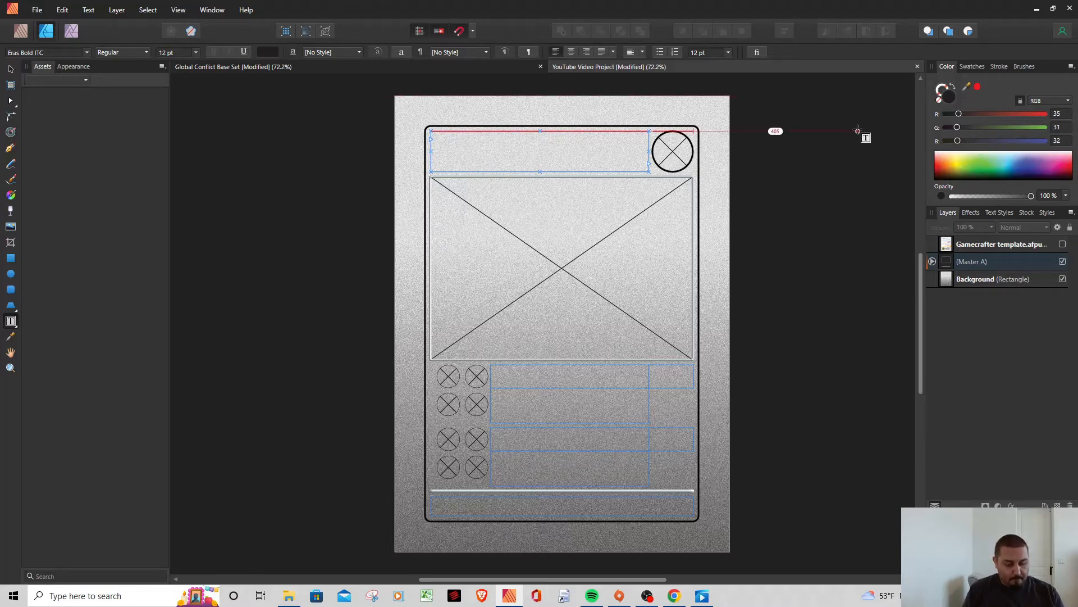
Enter the title "Assassin" in the title frame, correcting its spelling with the suggested word
text(Assi)
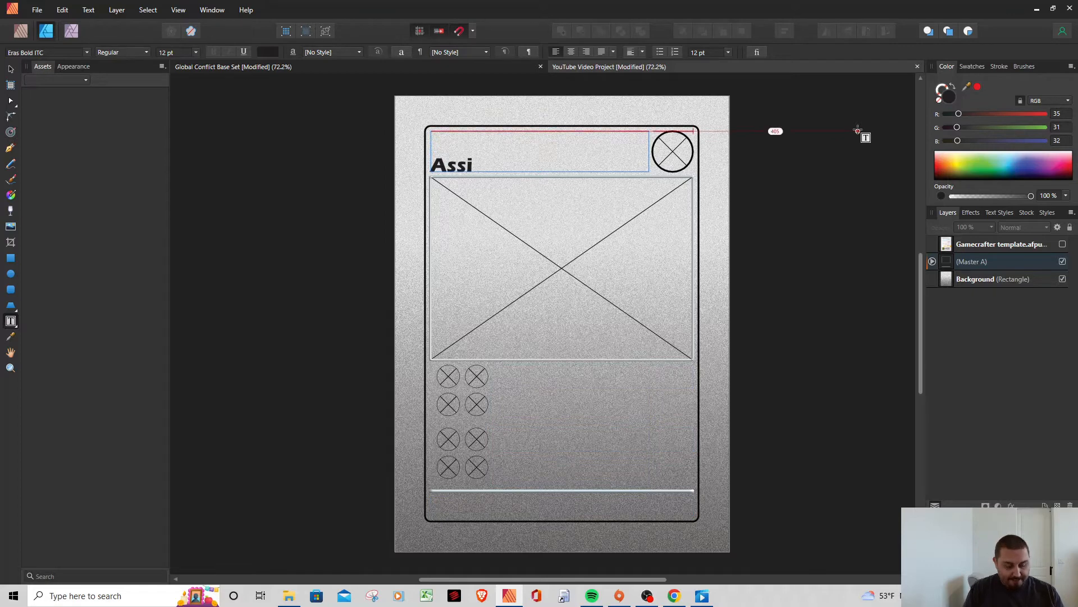
text(sin)
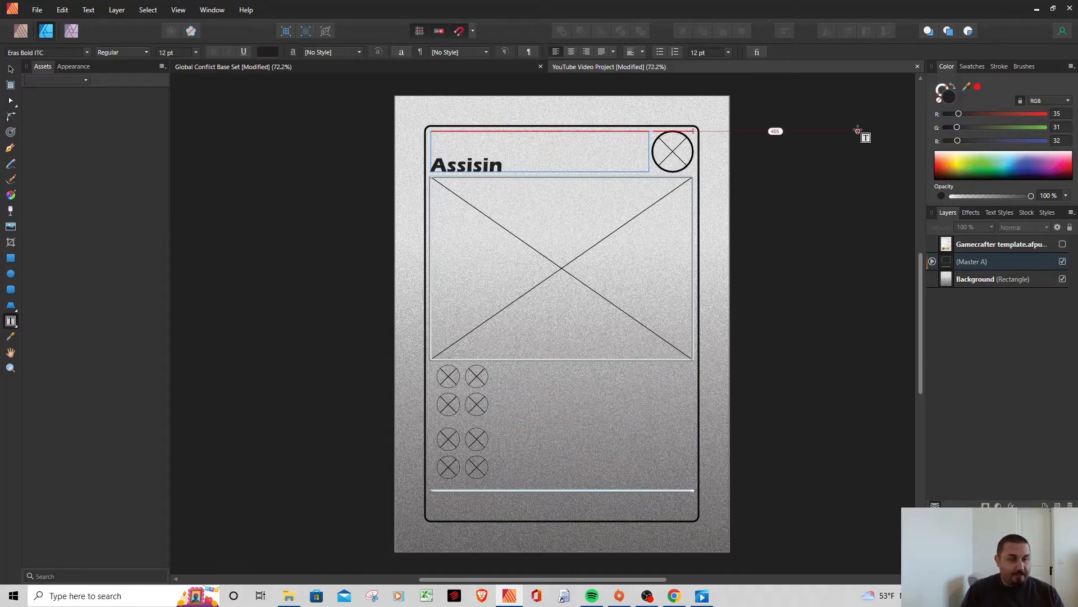
key(BackSpace)
key(BackSpace)
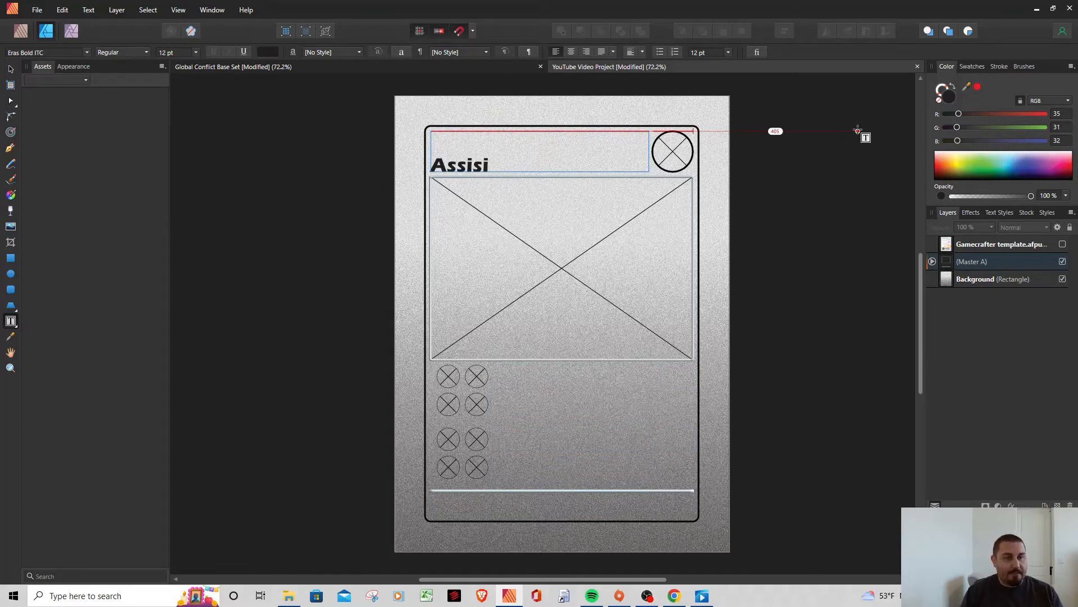
key(BackSpace)
text(in)
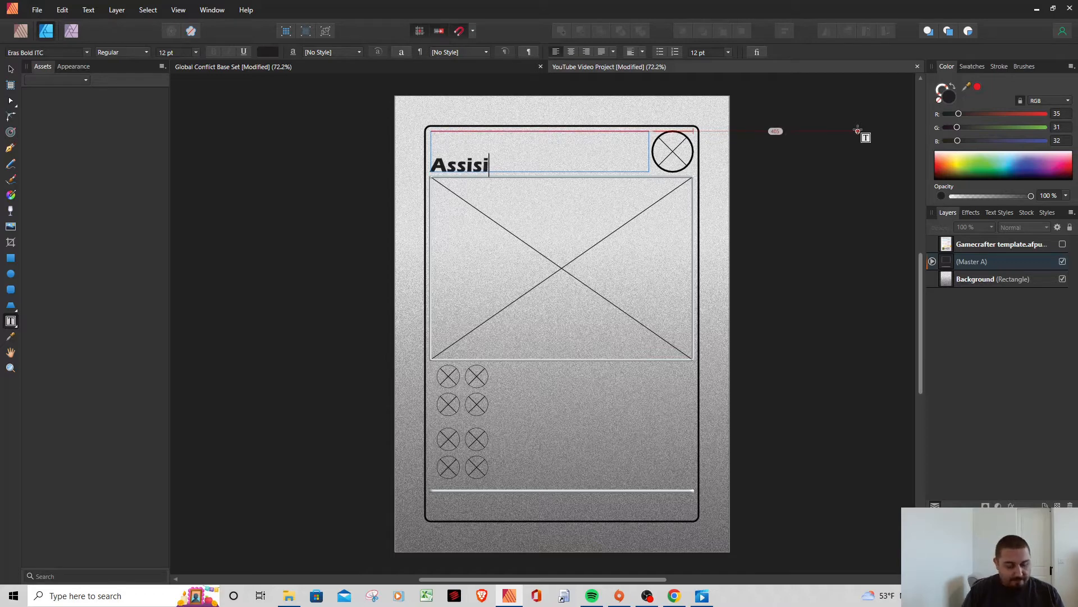
right_click(472, 166)
click(510, 194)
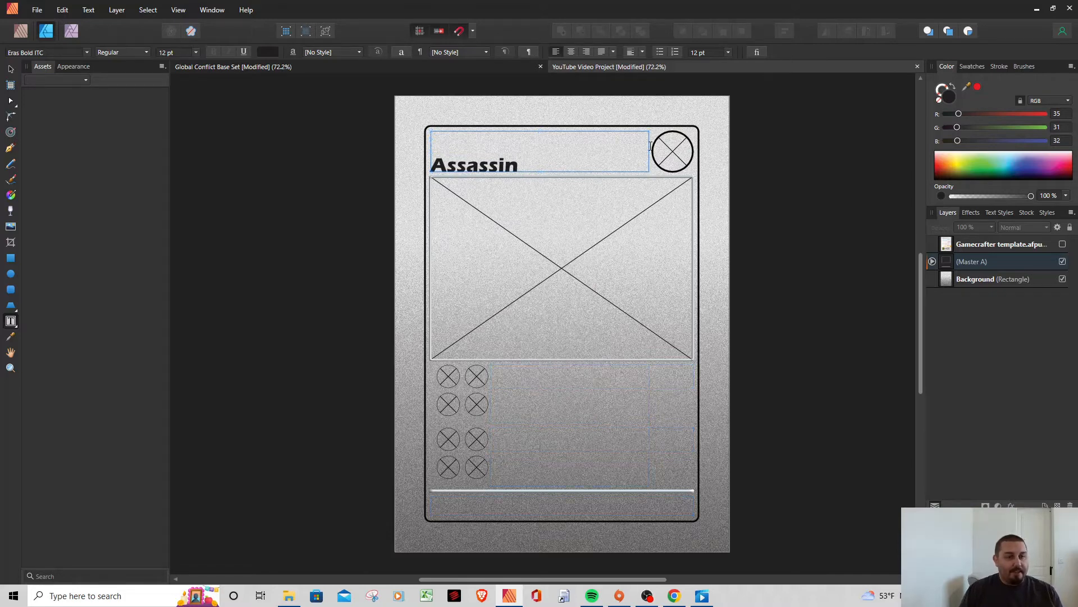
Insert "The" before the title word so it reads "The Assassin", and deselect the title frame
key(Left)
key(Left)
key(Left)
key(Left)
key(Left)
key(Left)
key(Left)
key(Left)
key(Left)
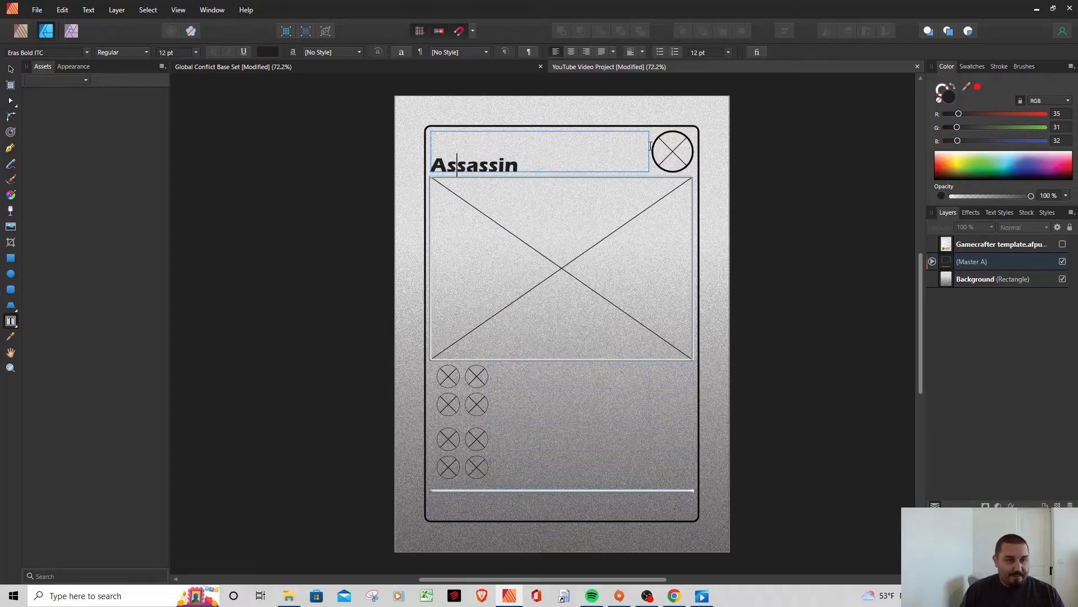
text(The)
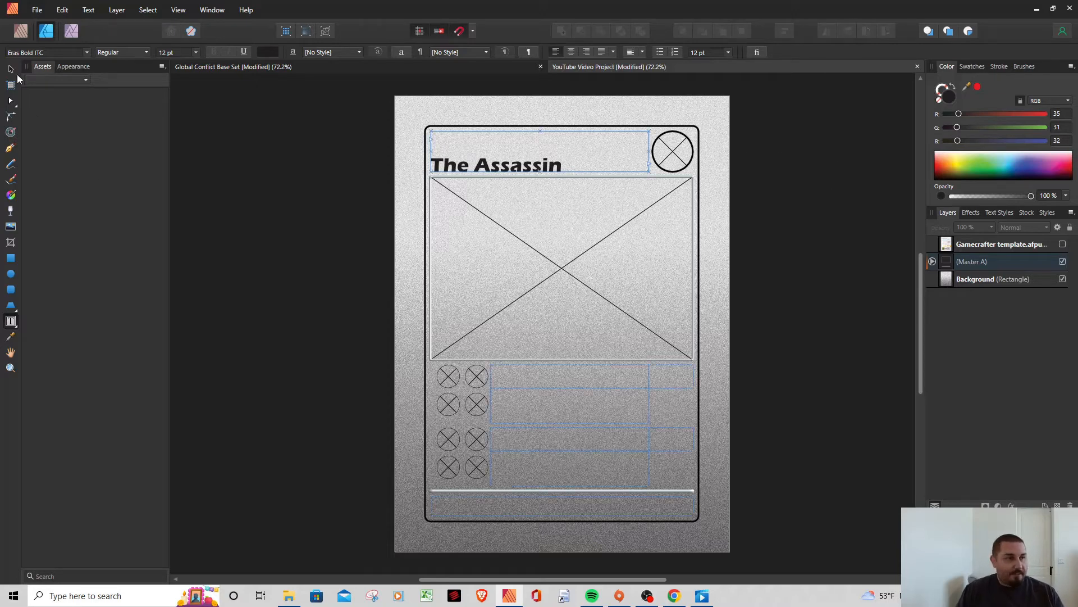
key(Escape)
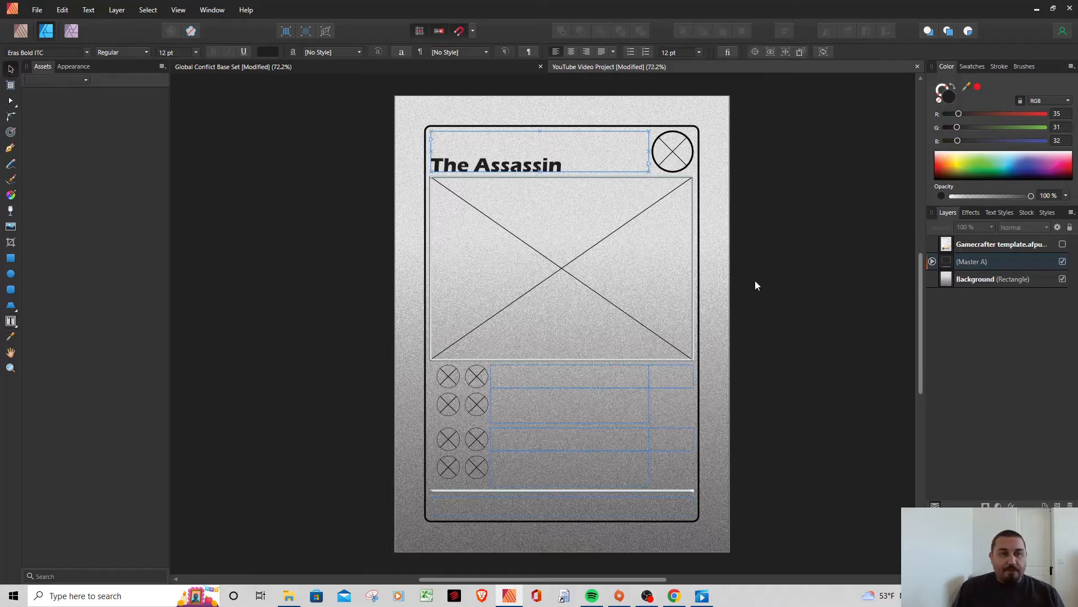
key(Escape)
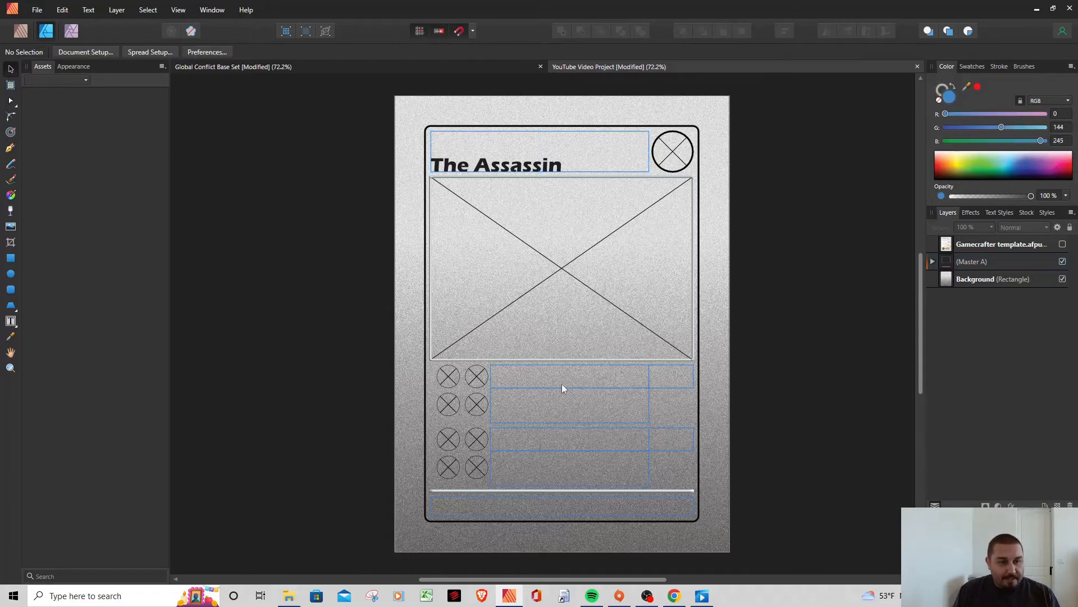
Set the font size of the first text frame below the picture frame to 10 pt
click(523, 371)
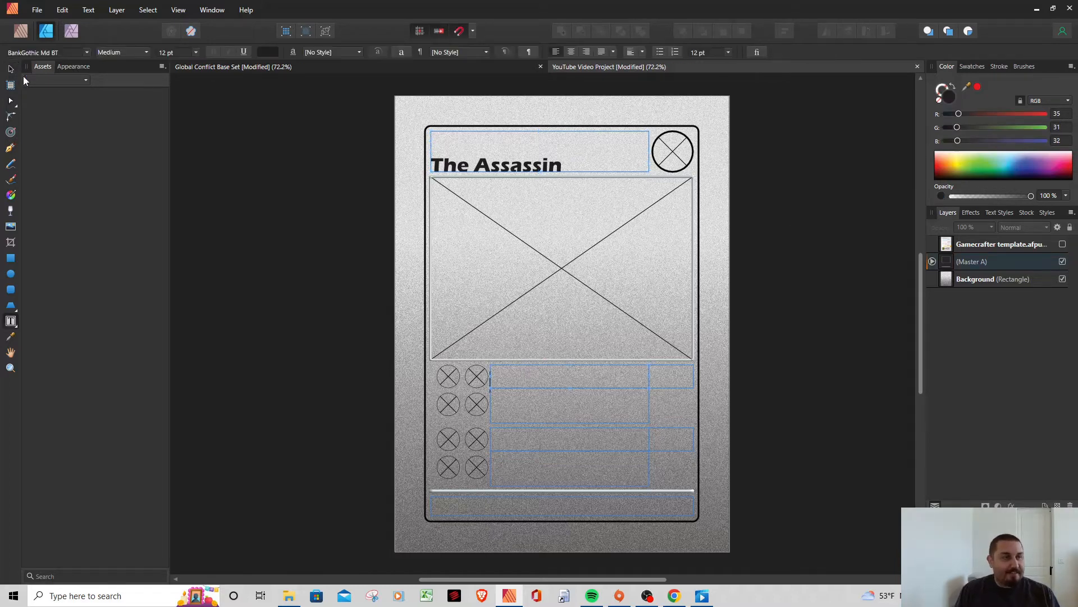
click(196, 52)
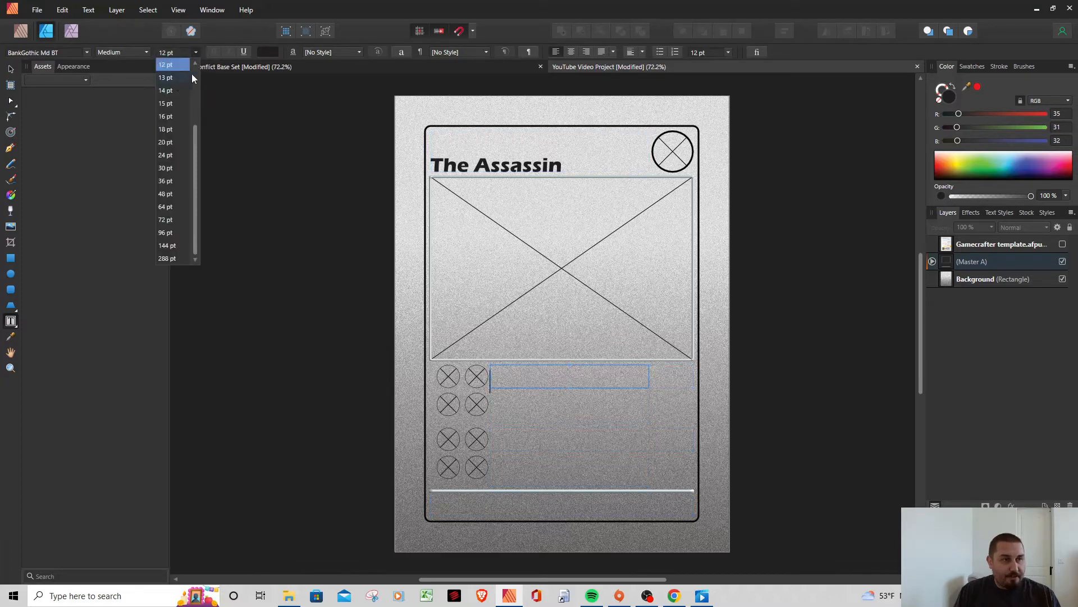
scroll(198, 61, up, 1)
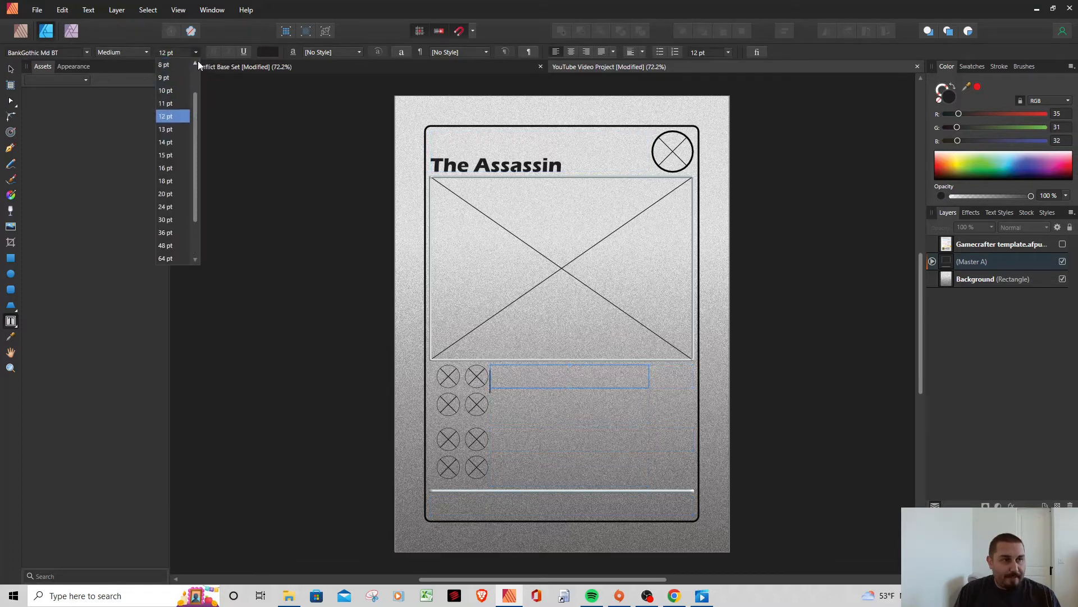
click(166, 91)
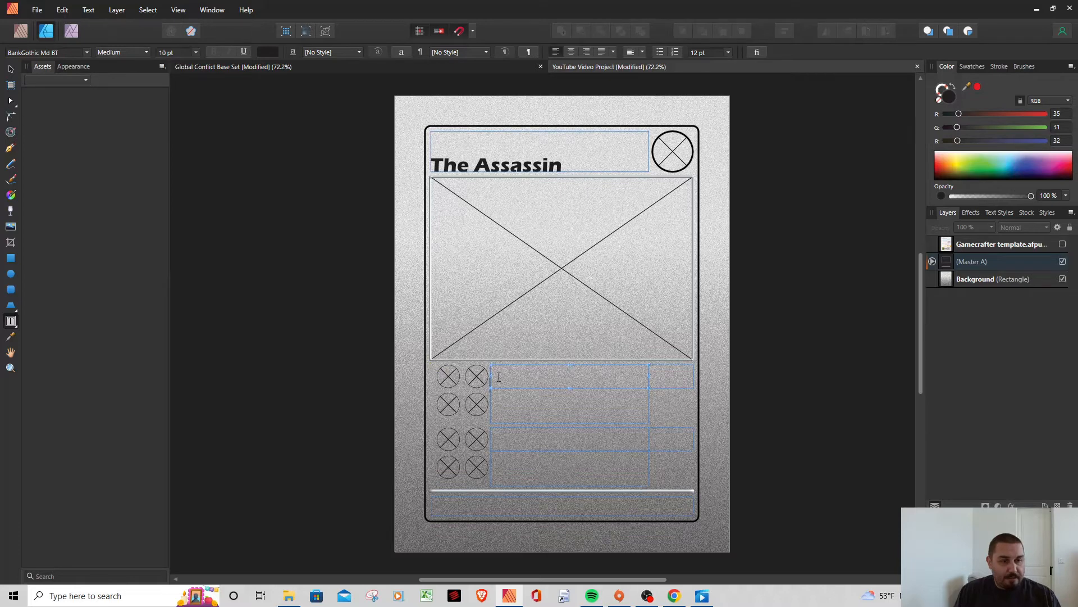
click(494, 360)
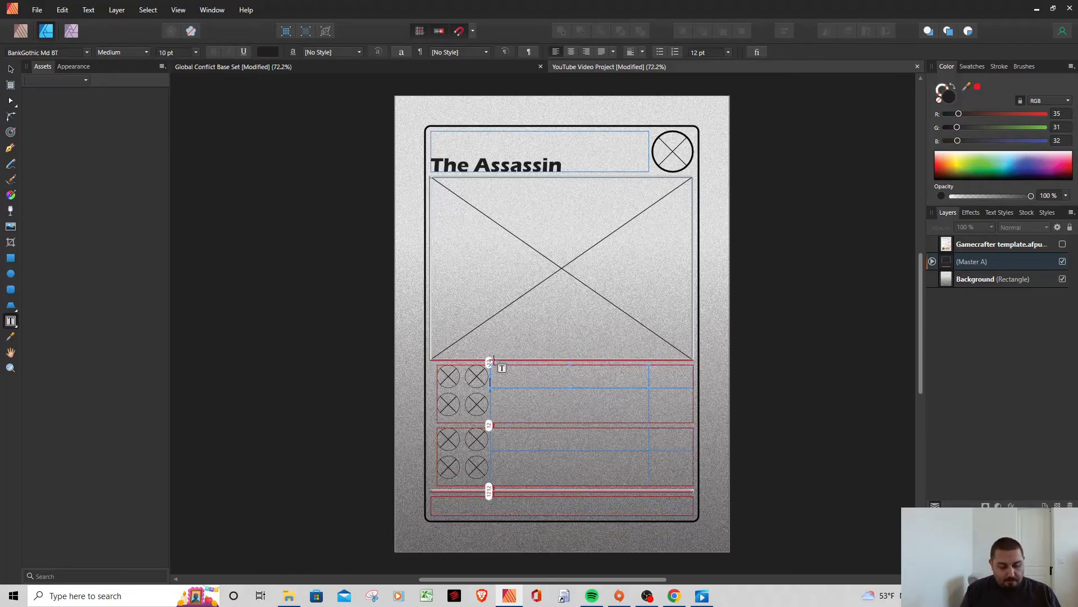
text(Puc)
key(BackSpace)
text(n)
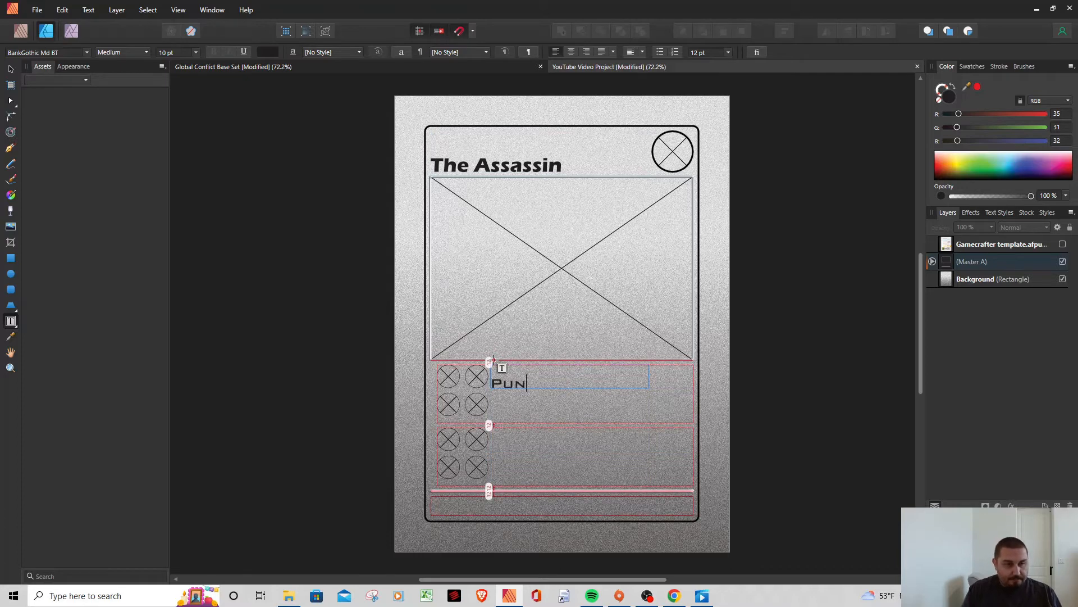
key(BackSpace)
key(BackSpace)
key(BackSpace)
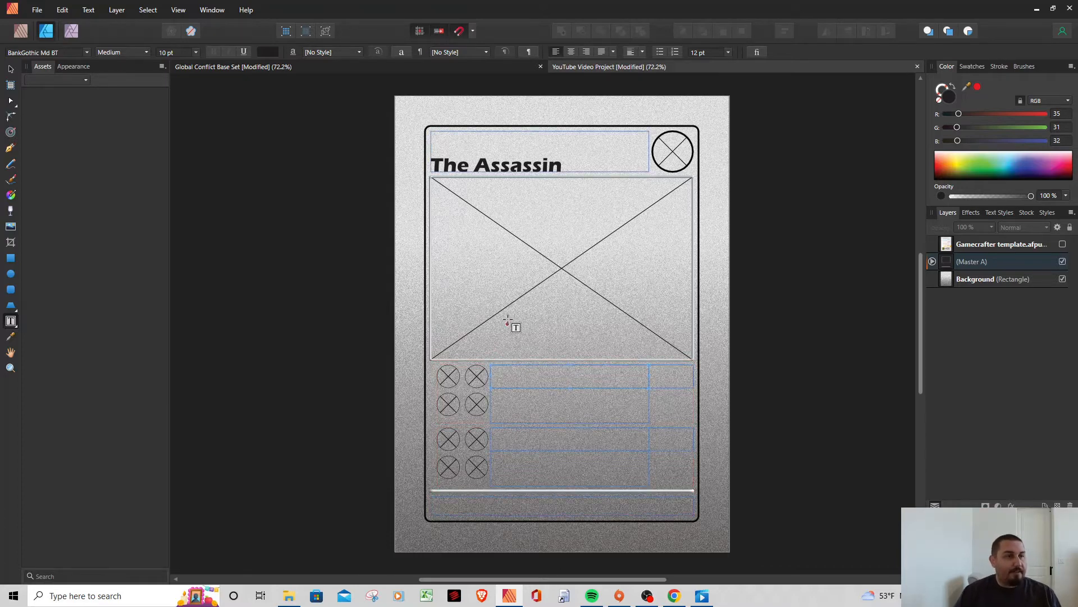
Set the first text frame below the picture frame to Eras Bold ITC, enter "Punch", and place the cursor in the lower block's heading frame
click(86, 53)
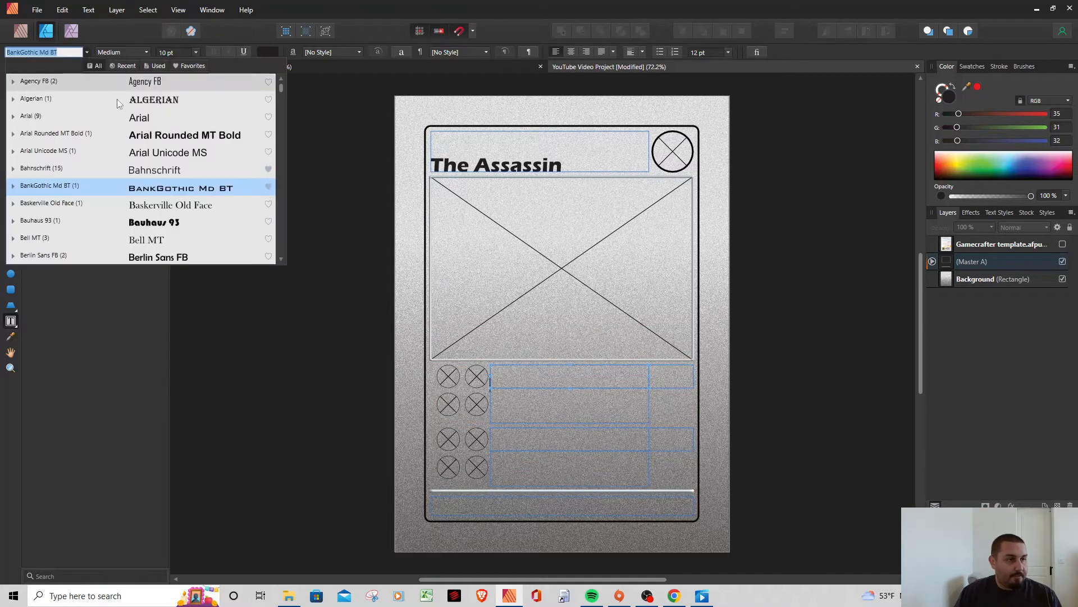
scroll(191, 150, down, 4)
scroll(192, 156, down, 8)
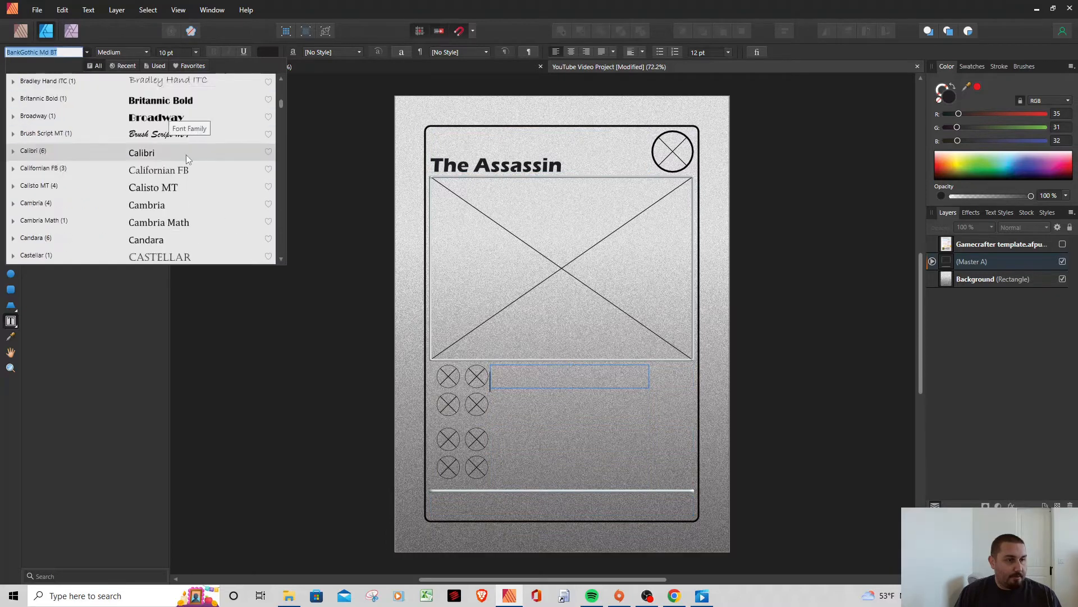
scroll(184, 173, down, 3)
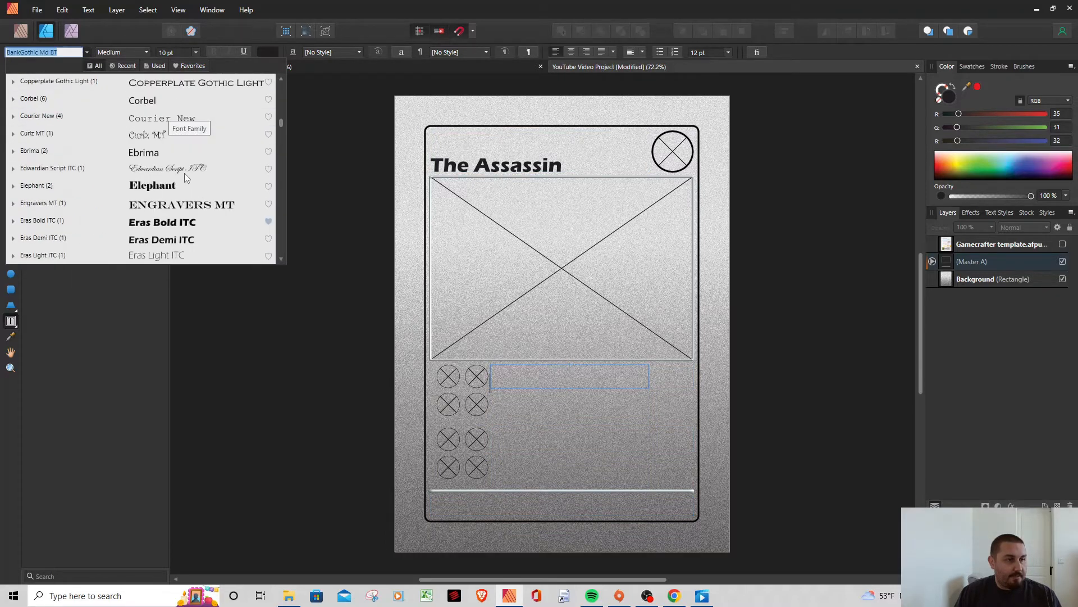
click(154, 191)
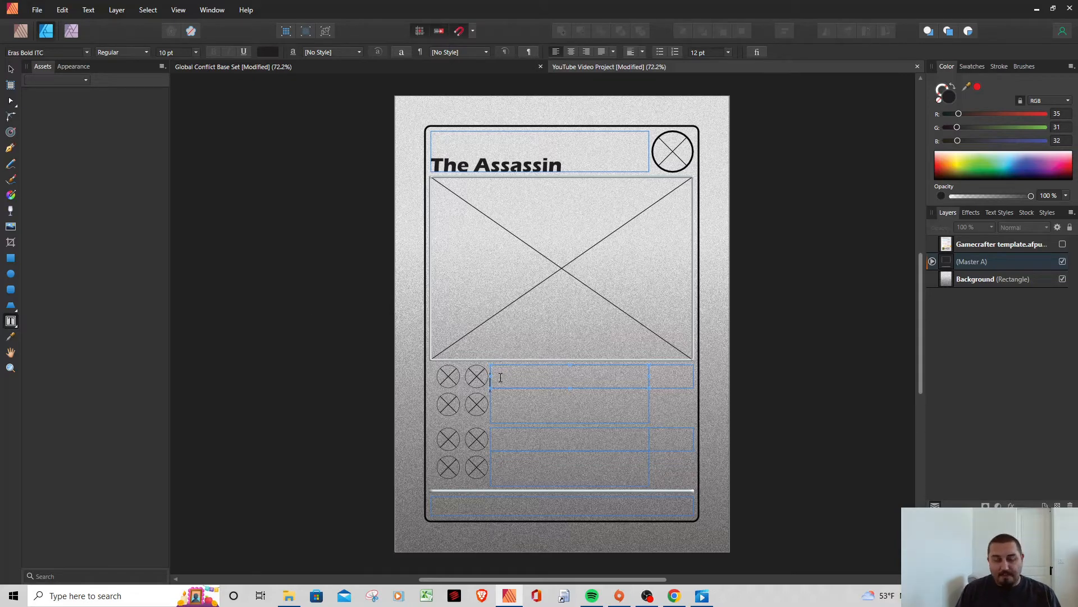
text(Punch)
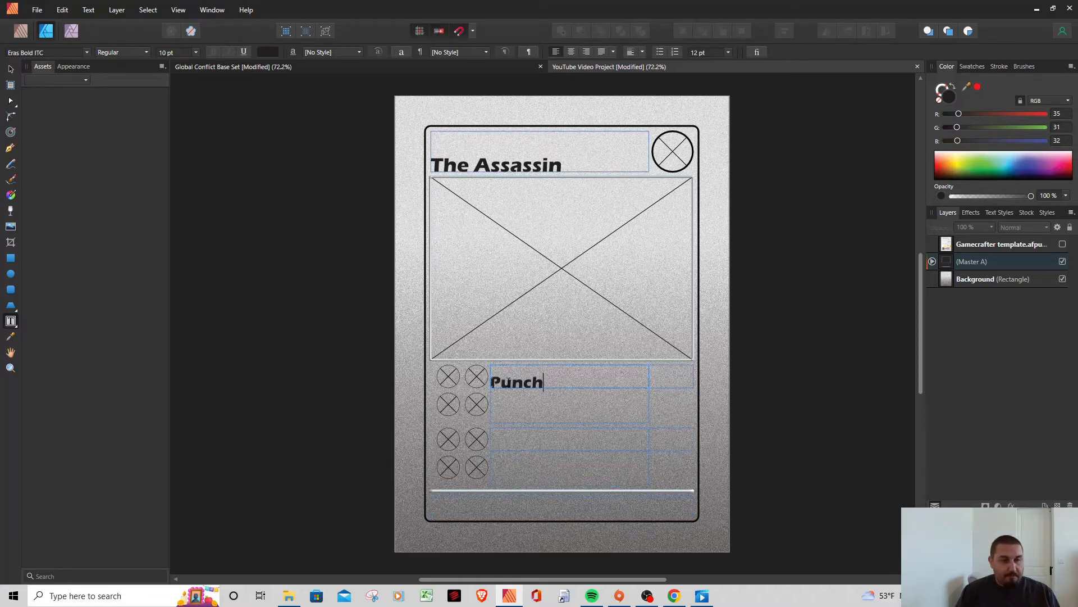
click(519, 441)
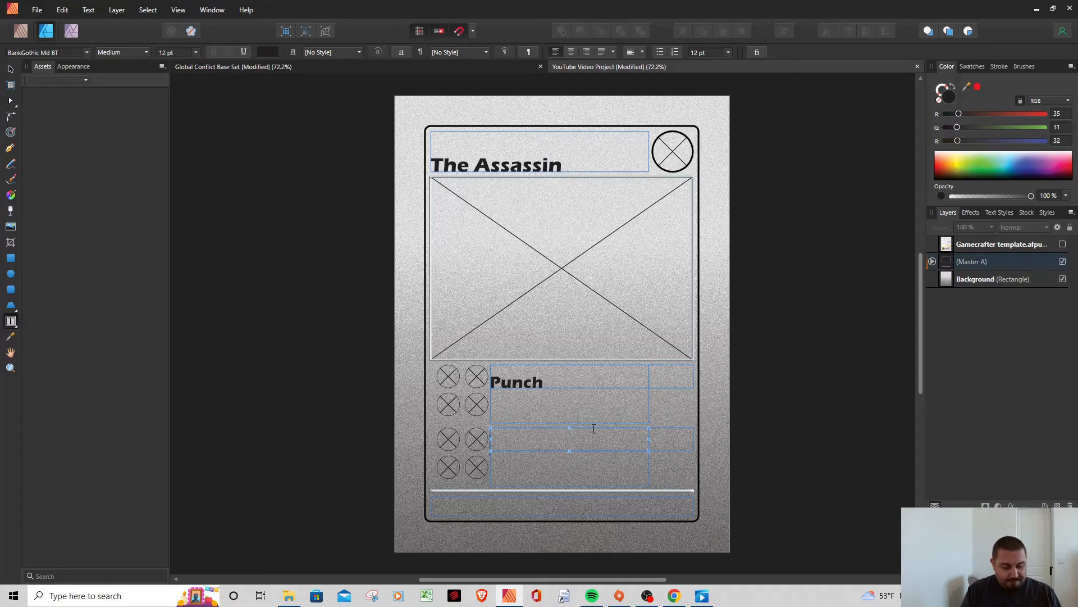
text(Arm)
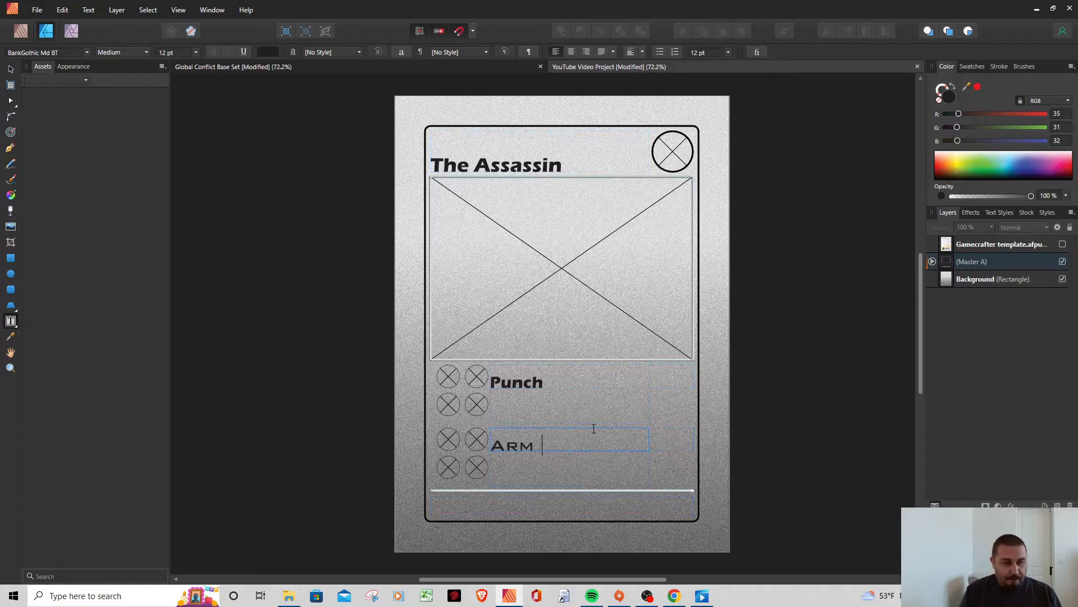
key(BackSpace)
key(BackSpace)
key(BackSpace)
key(BackSpace)
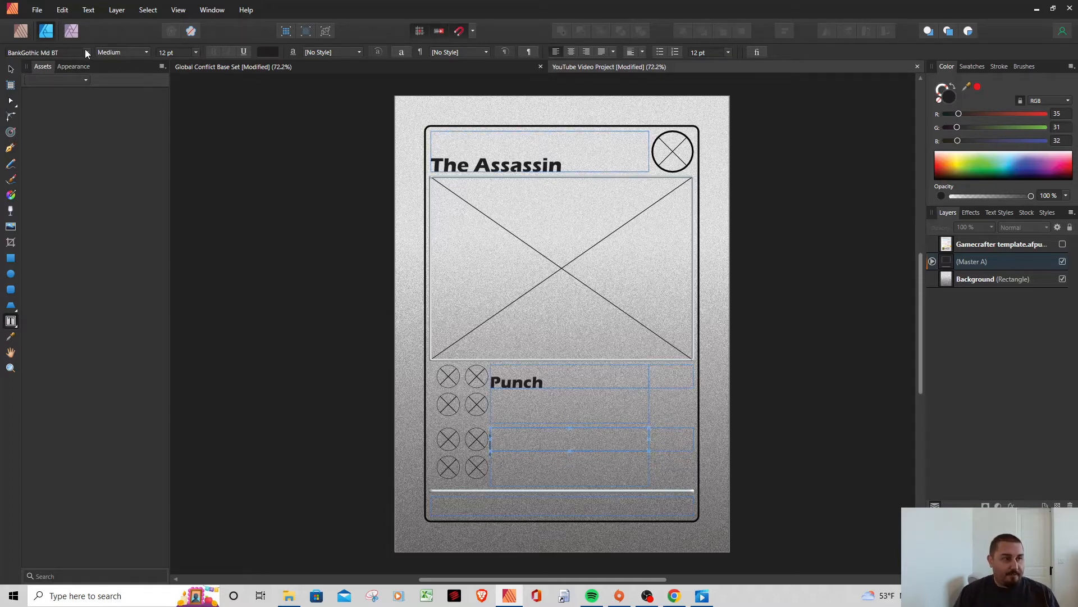
Set the lower block's heading frame to Eras Bold ITC and enter "Arm bar" in it
click(87, 52)
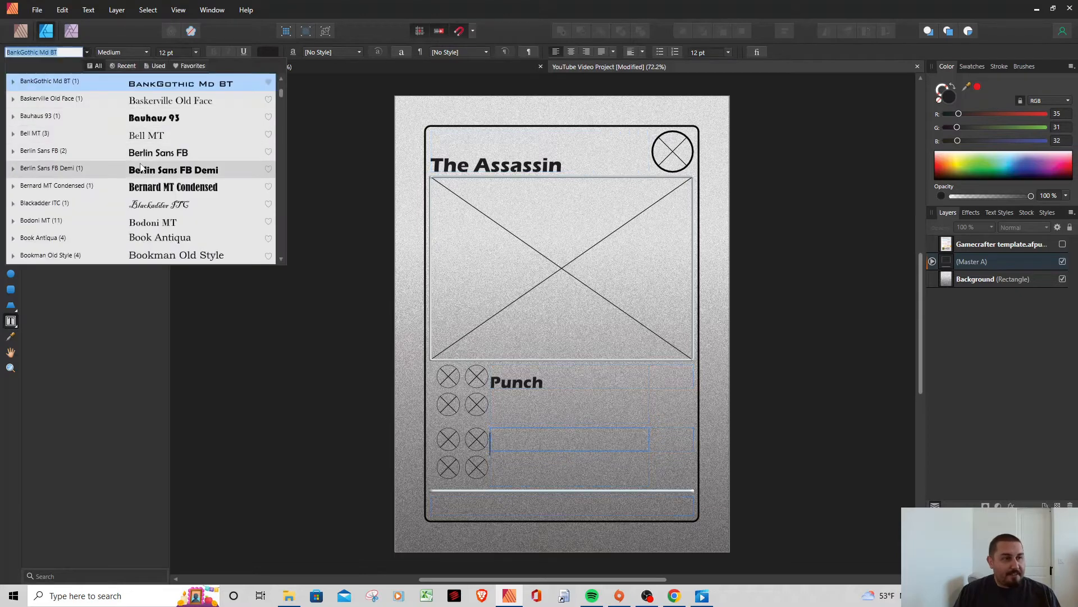
scroll(163, 173, down, 5)
scroll(163, 173, down, 10)
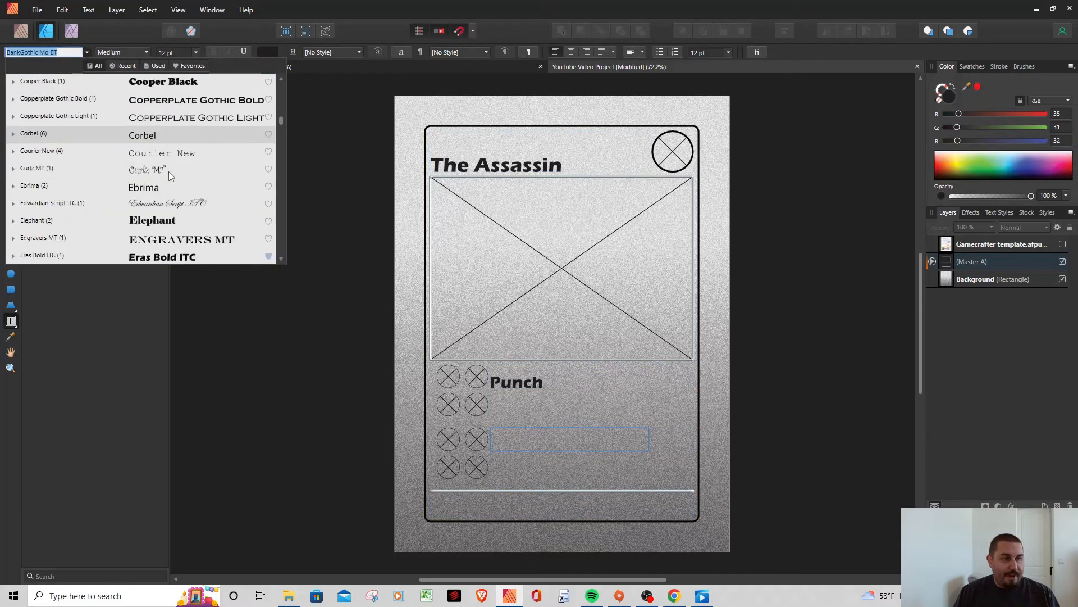
click(166, 117)
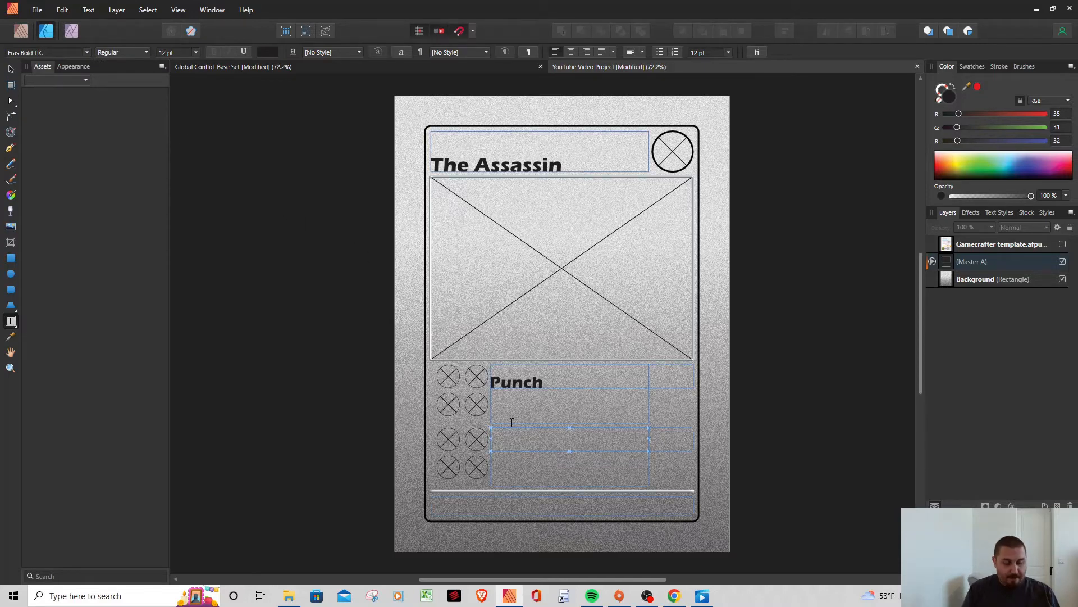
text(Arm)
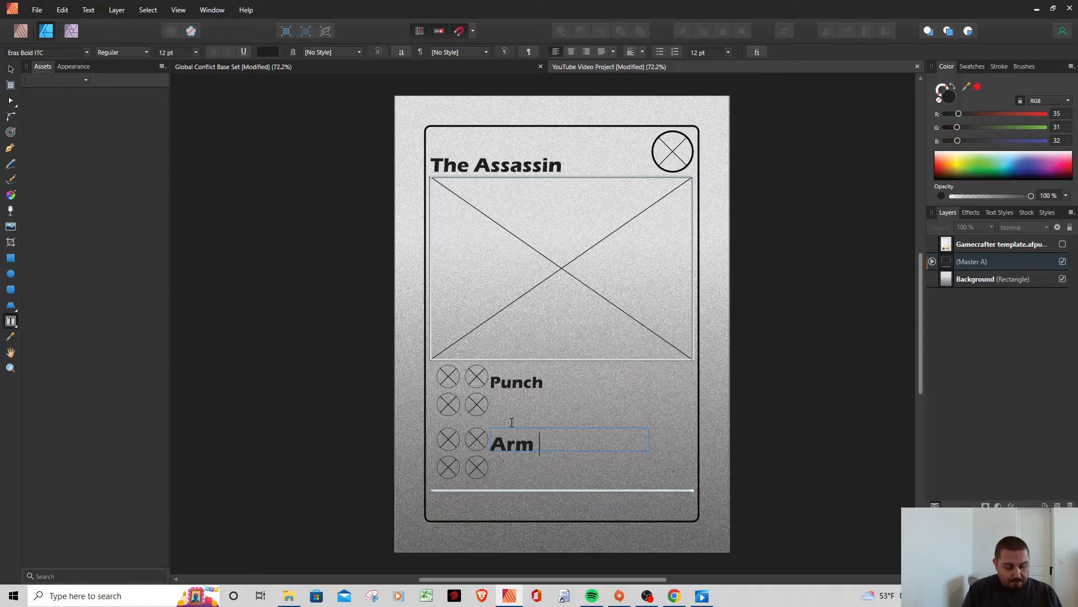
text( bar)
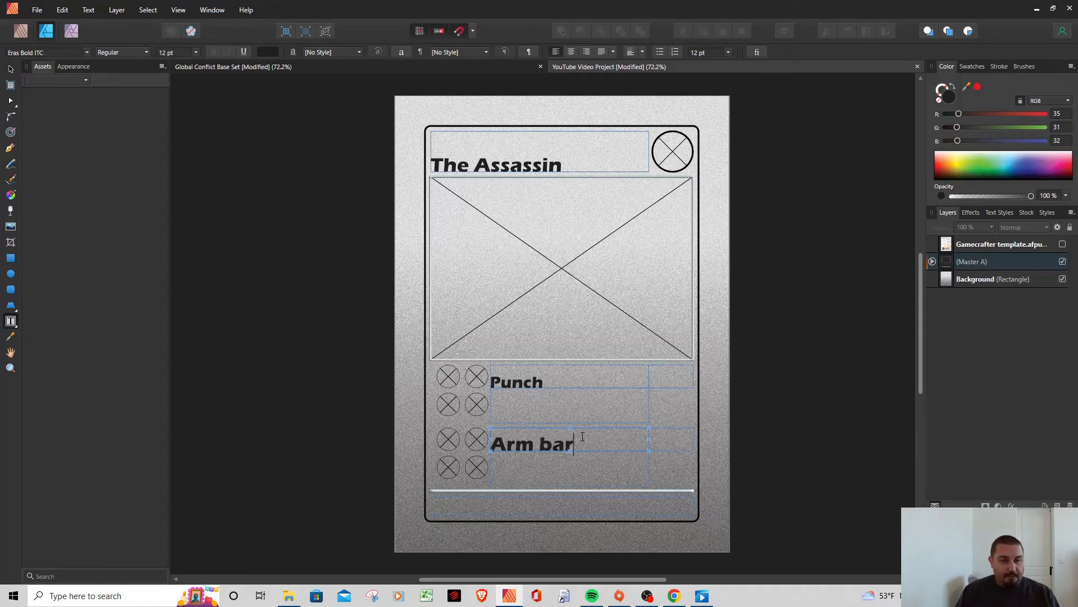
Set the font size of the "Arm bar" text to 10 pt and leave text editing
drag(578, 443, 490, 444)
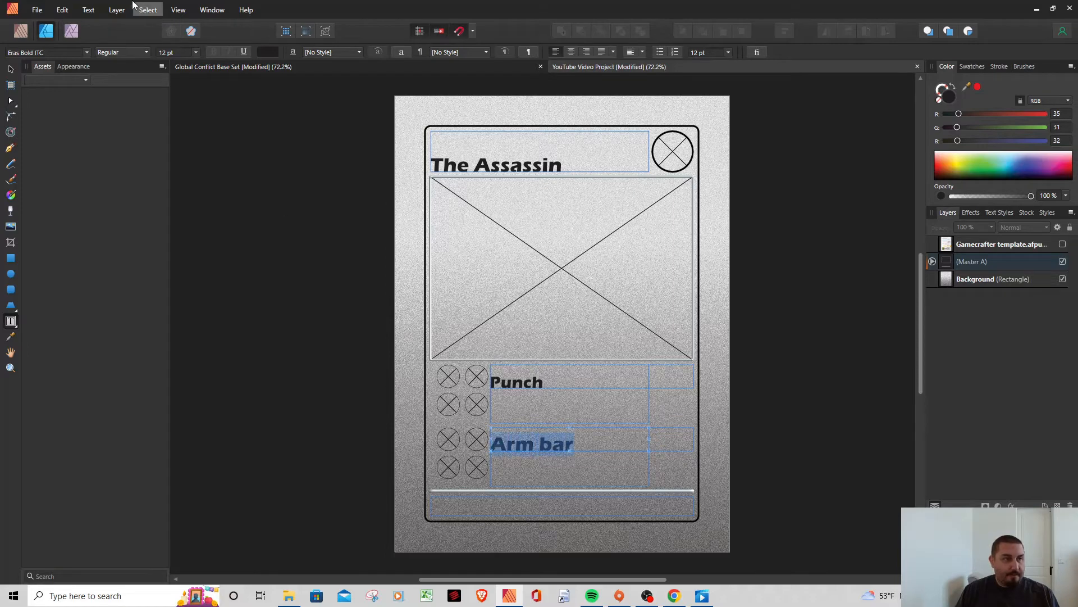
click(195, 52)
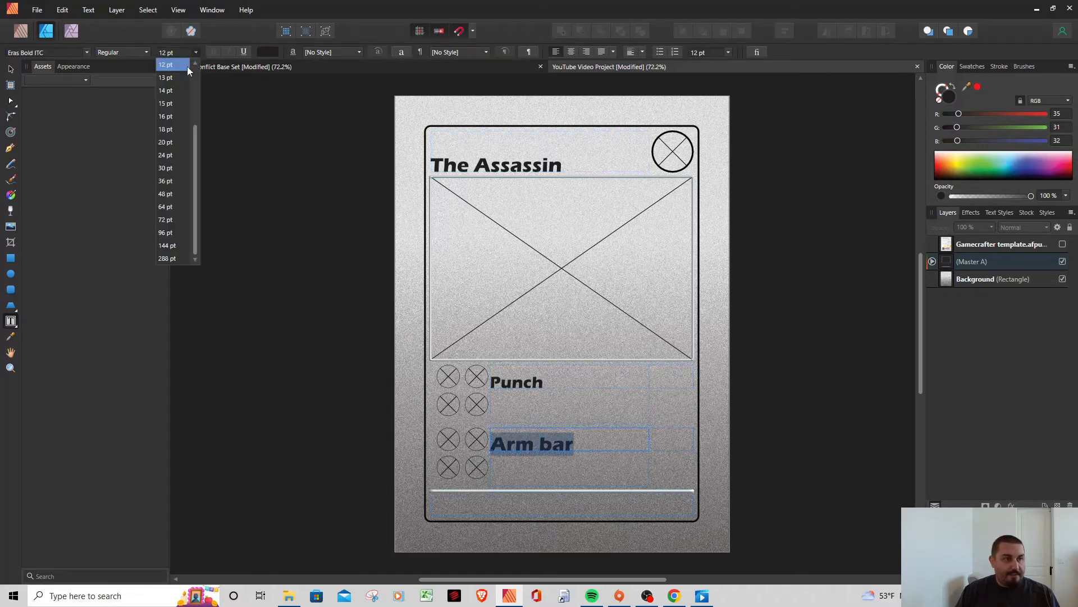
click(166, 90)
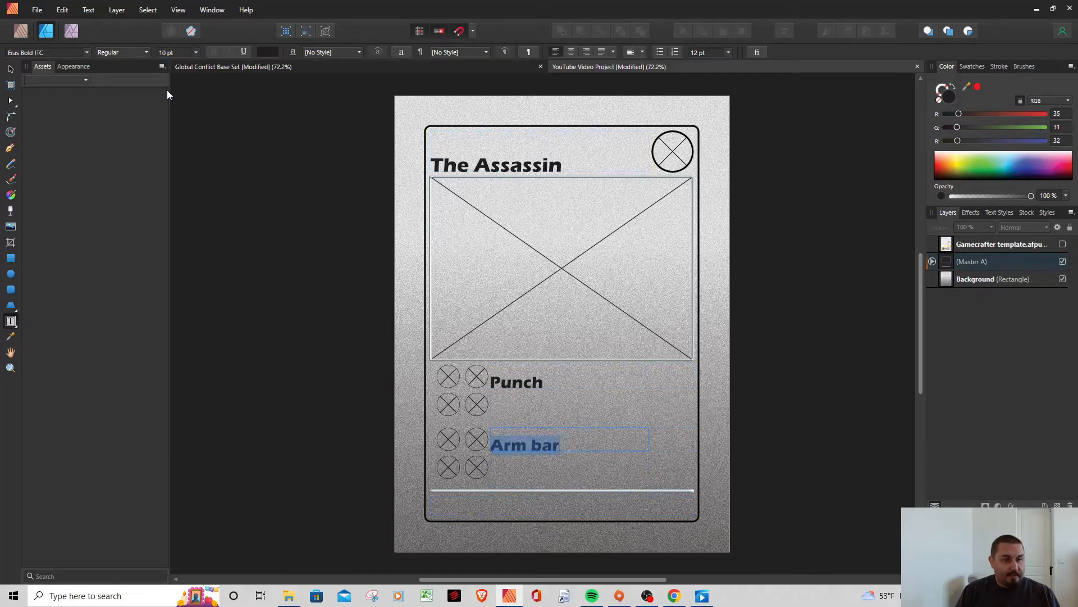
click(10, 69)
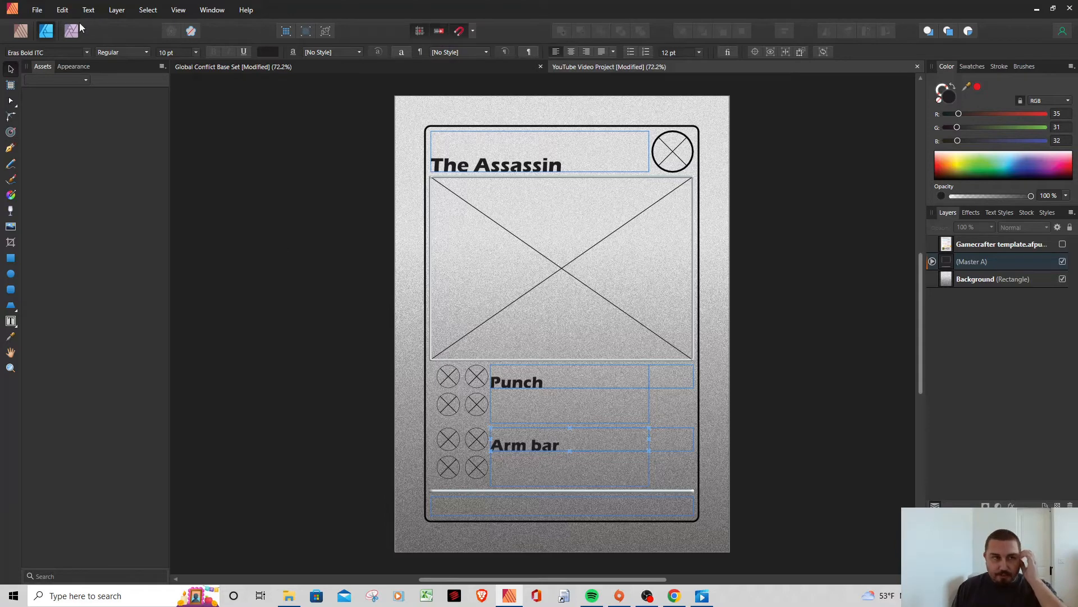
Open Master A for editing in the publishing workspace and set the lower block's small right-hand text frame to Eras Bold ITC, 10 pt
click(25, 32)
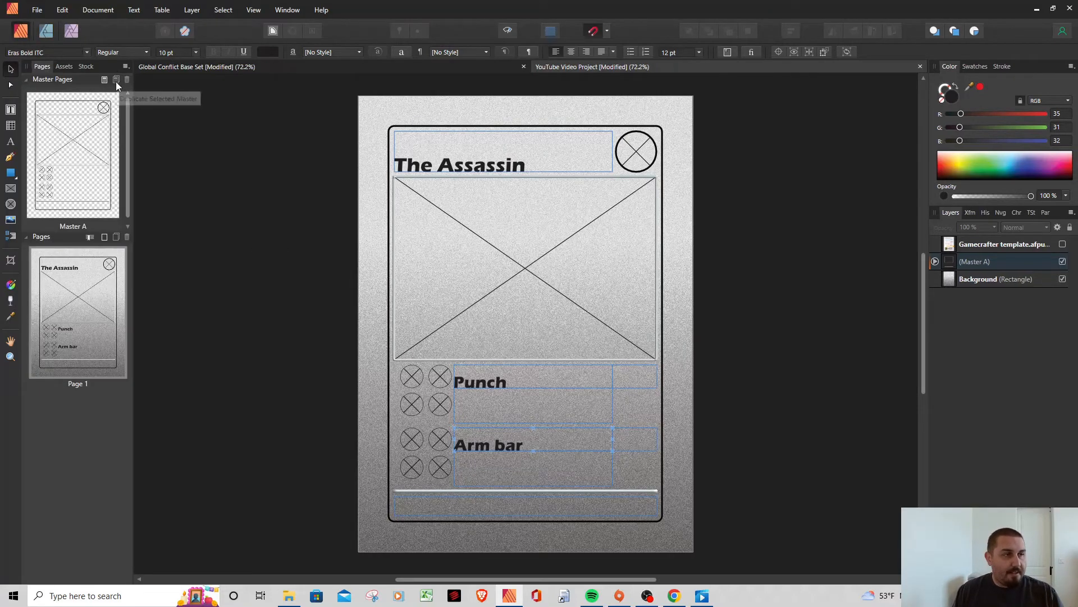
double_click(101, 145)
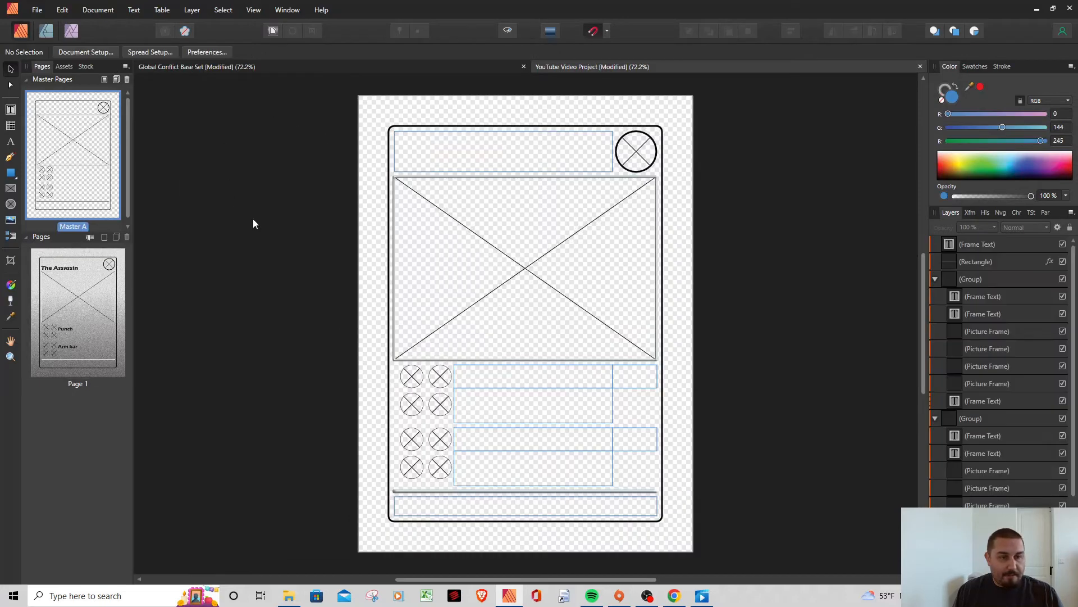
click(488, 465)
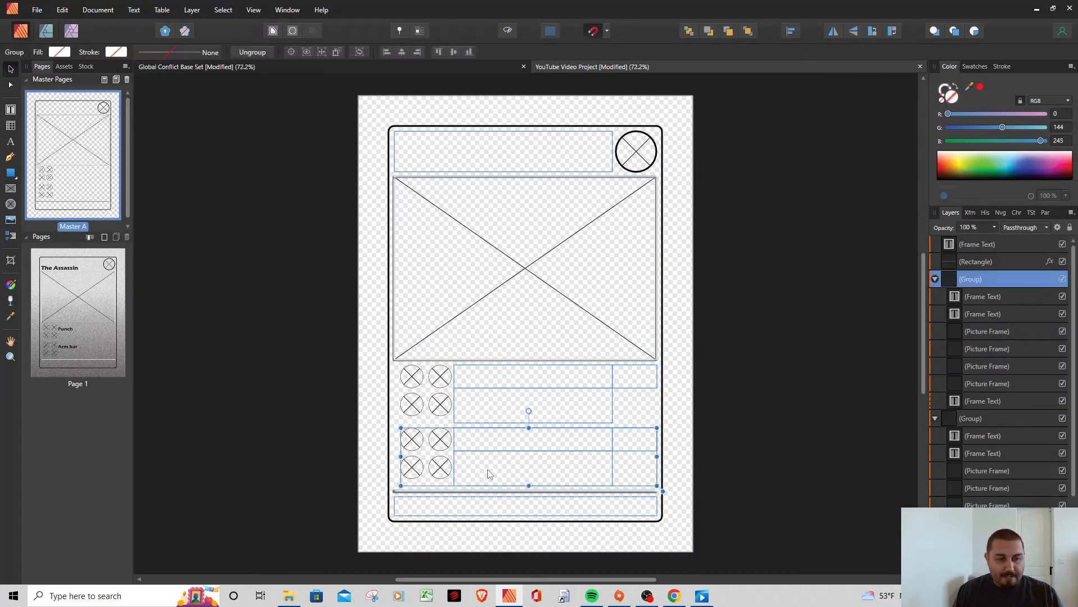
click(982, 332)
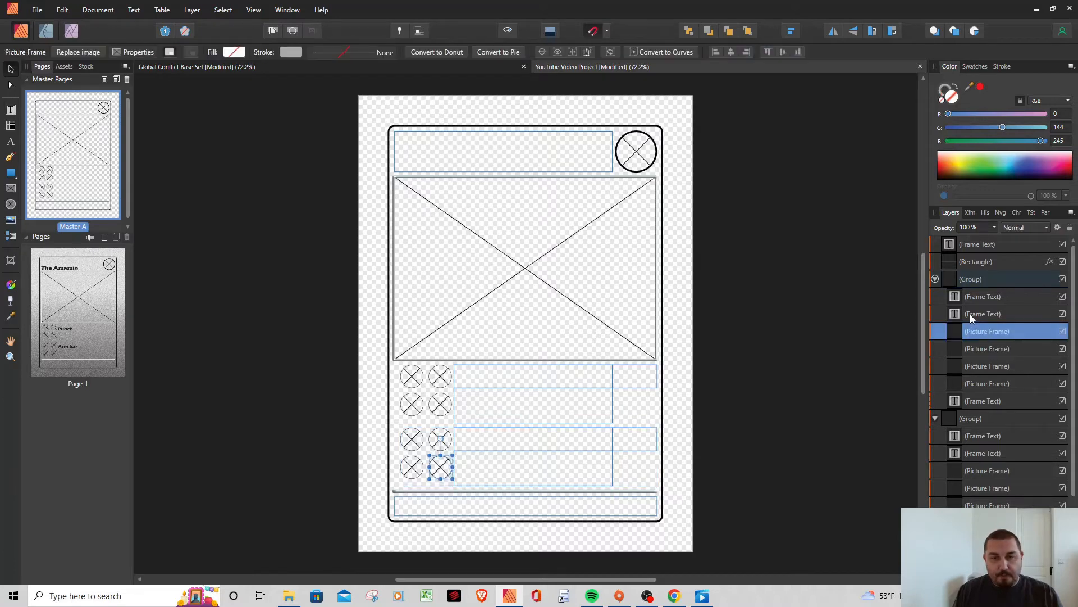
click(970, 316)
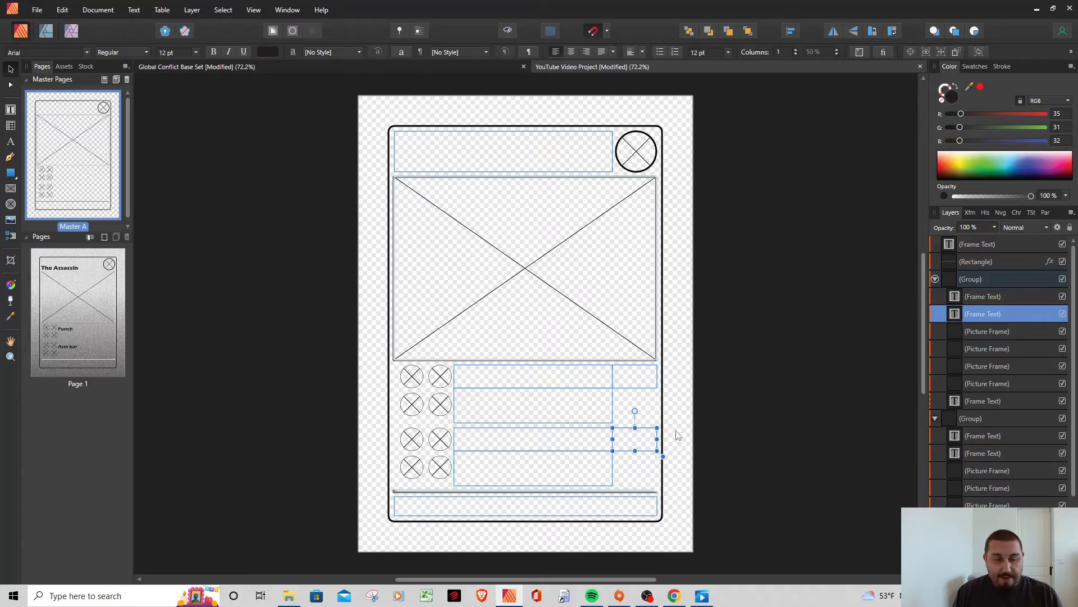
click(87, 52)
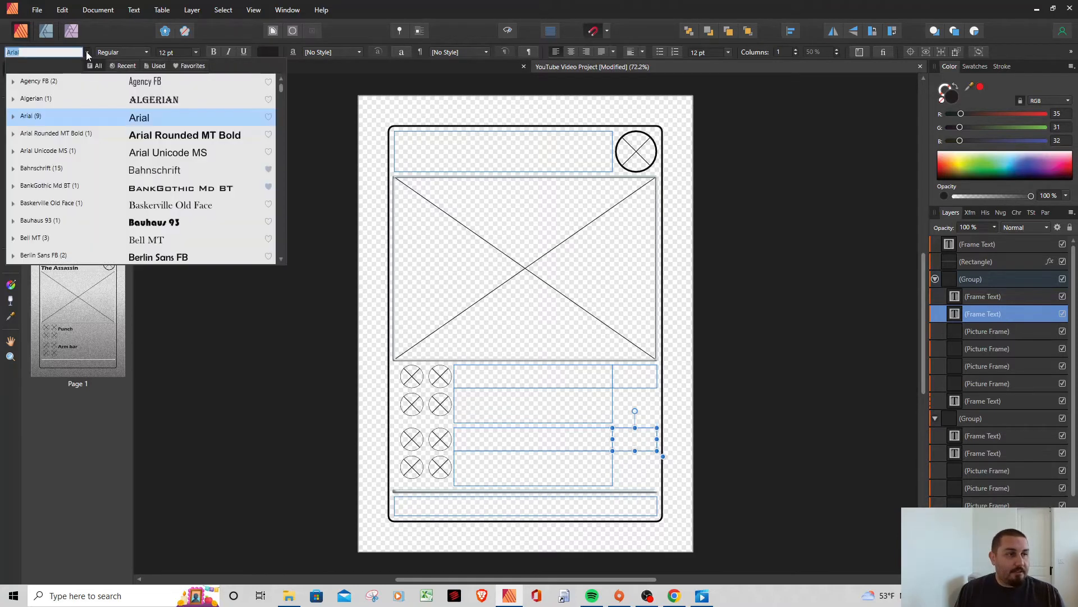
click(194, 67)
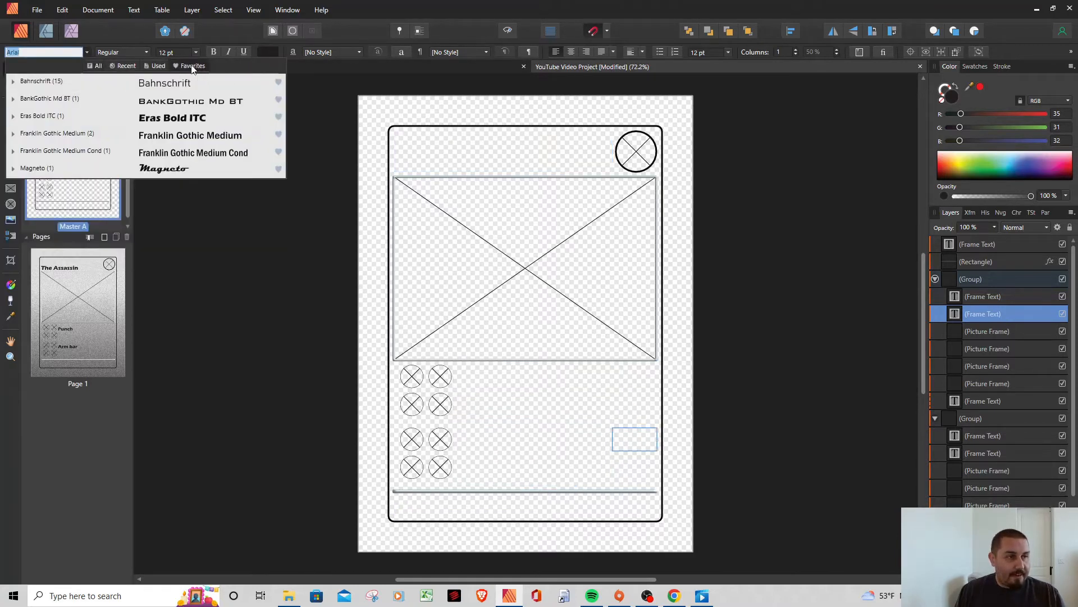
click(170, 117)
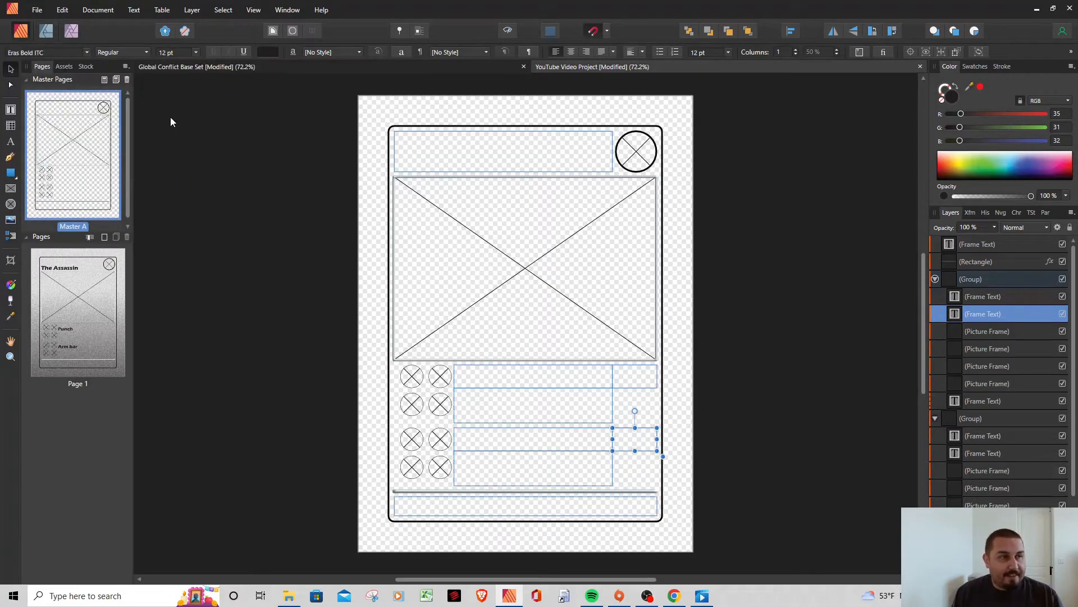
click(196, 51)
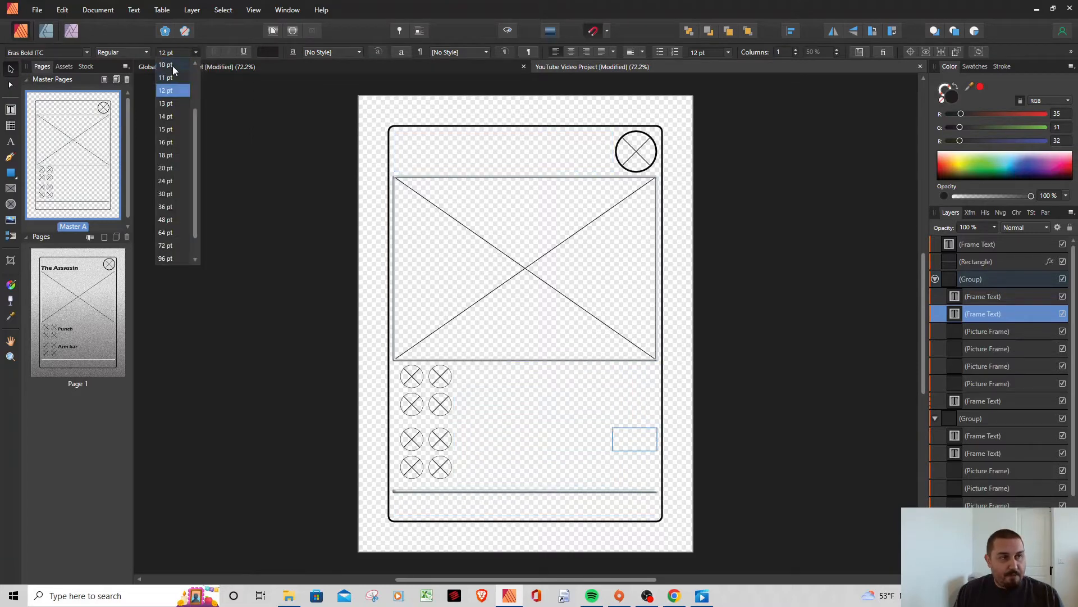
click(173, 66)
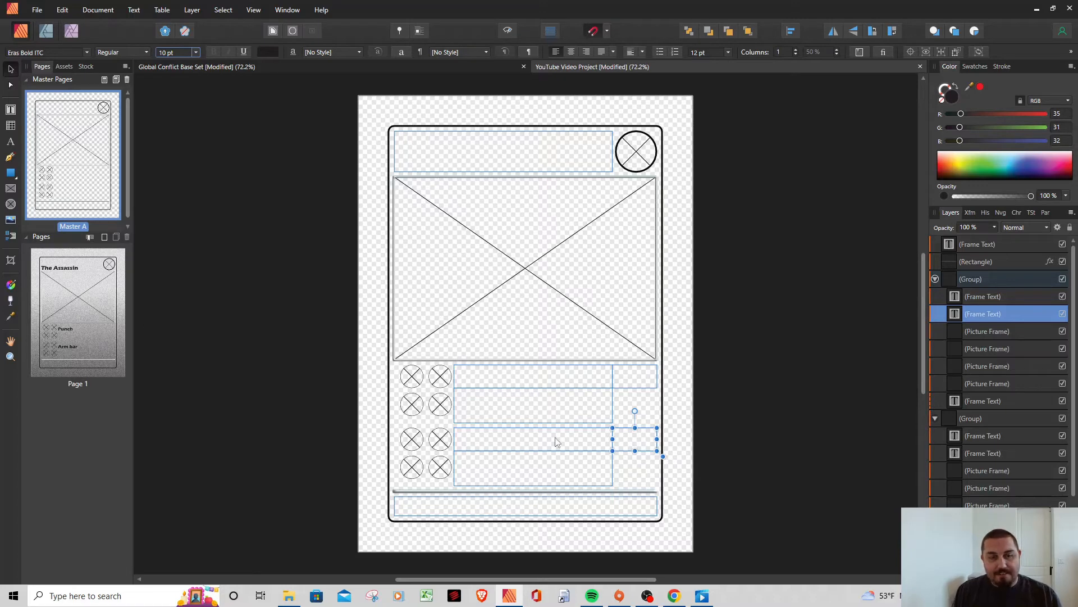
Add Eras Demi ITC to the favorite fonts and apply it to the lower block's description text frame
click(993, 296)
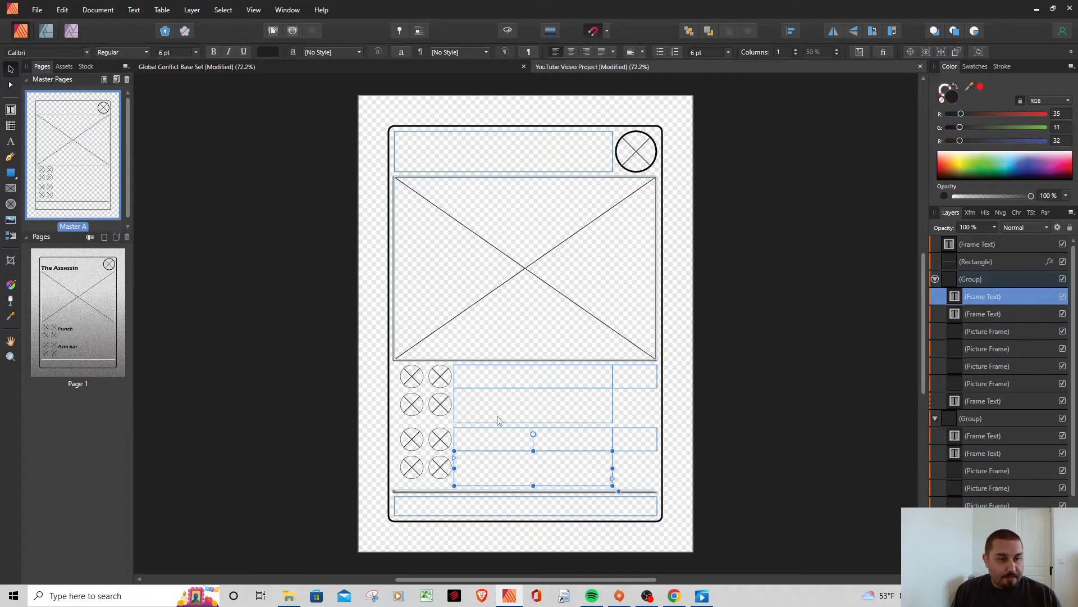
click(88, 53)
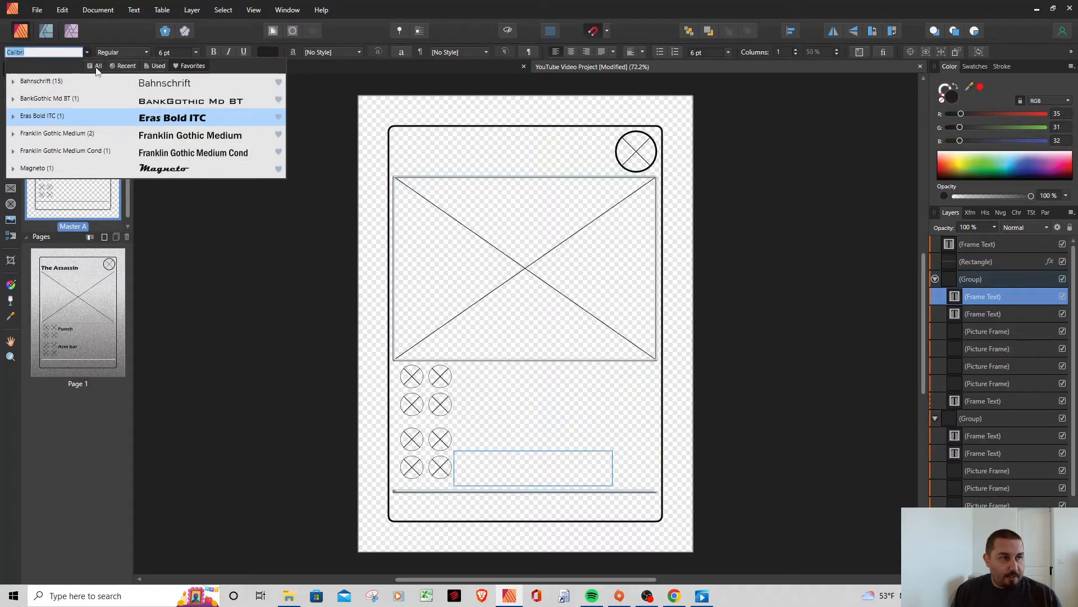
click(98, 66)
scroll(162, 204, down, 10)
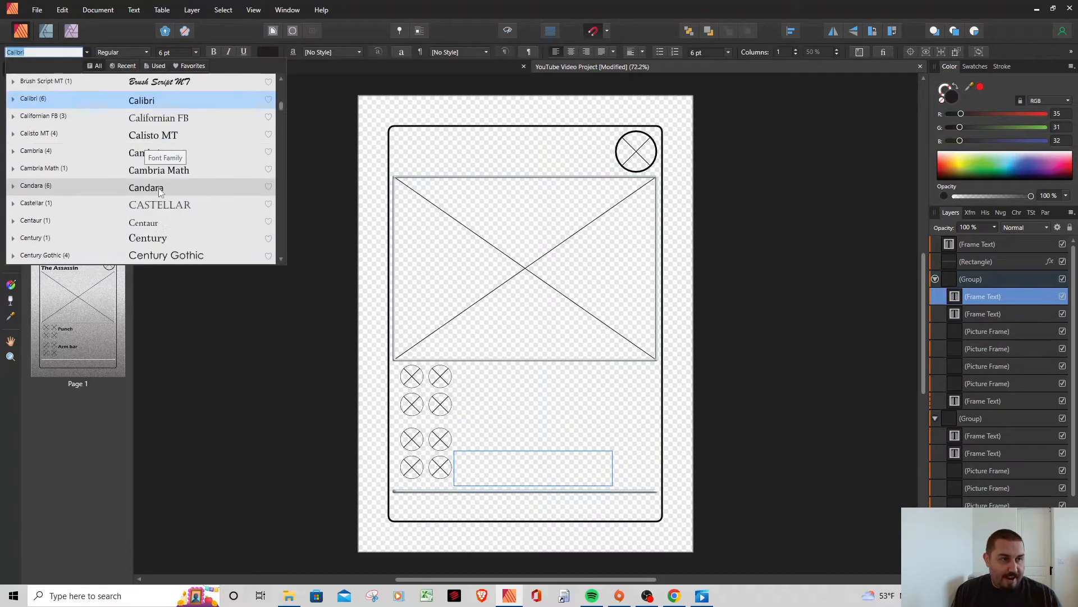
scroll(158, 188, down, 3)
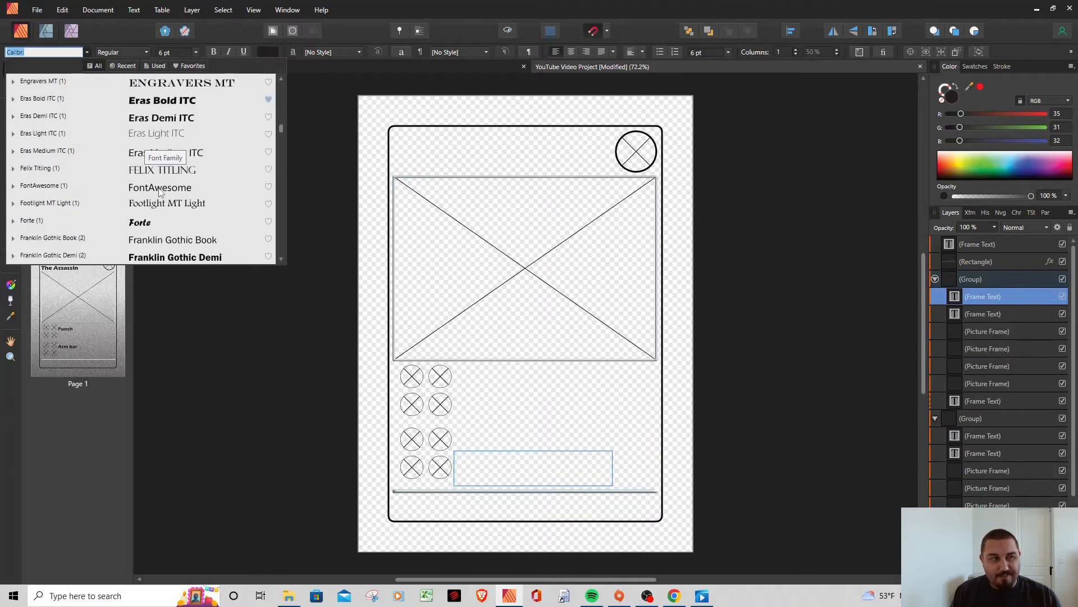
scroll(162, 187, up, 1)
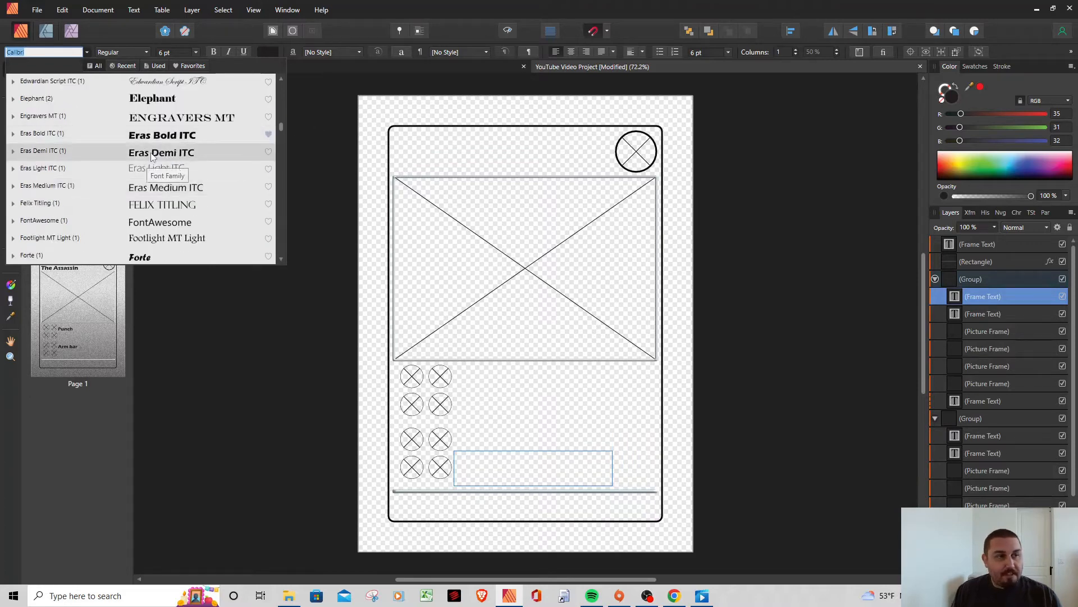
click(269, 151)
click(184, 152)
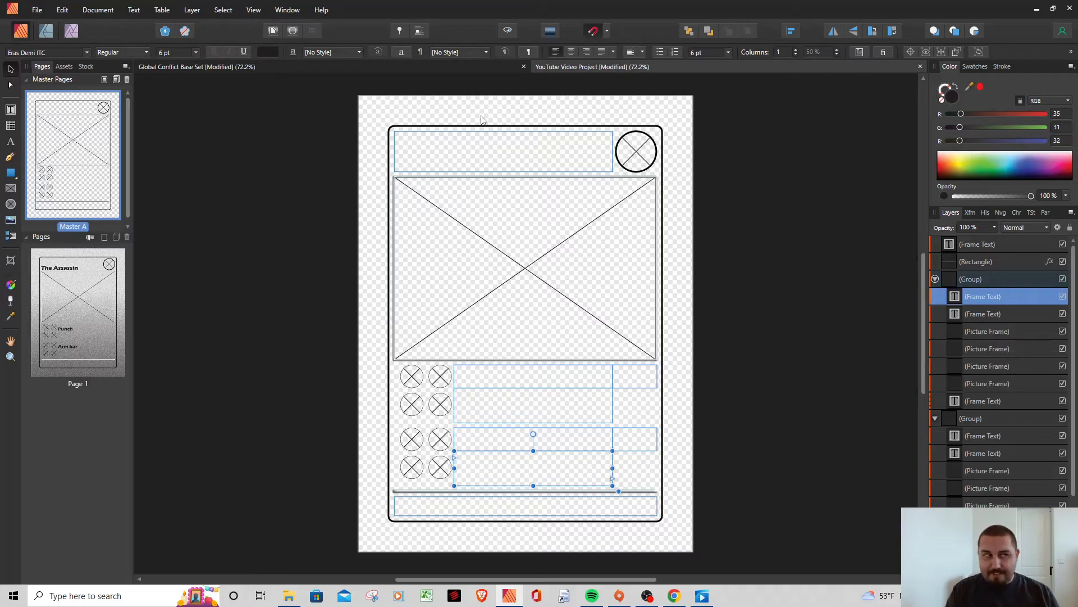
Keep the lower block's description frame at 6 pt font size and set its leading to 5 pt
click(197, 52)
scroll(181, 74, up, 1)
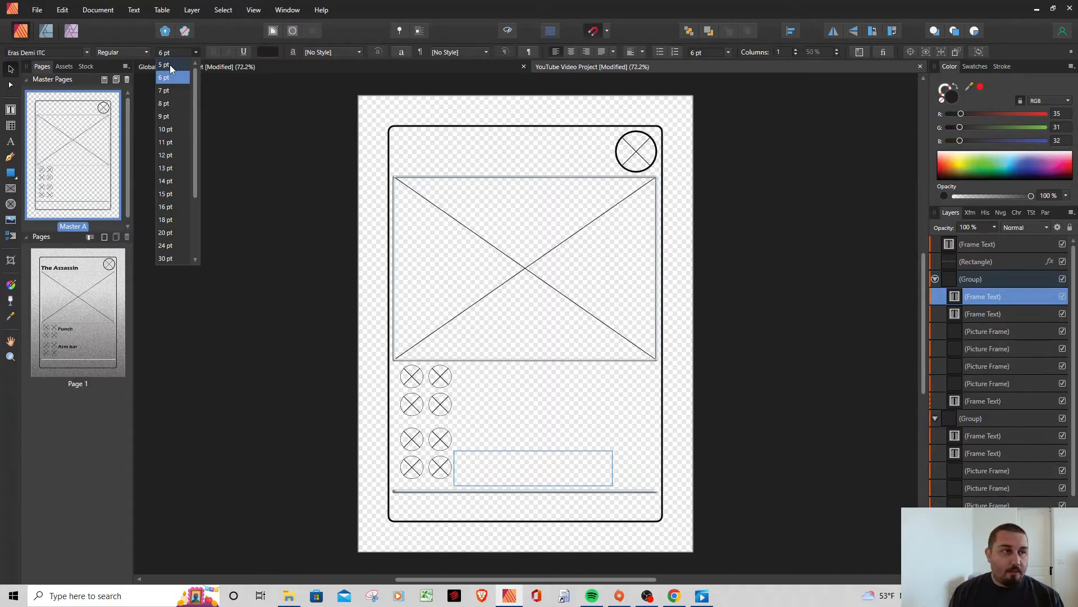
click(169, 78)
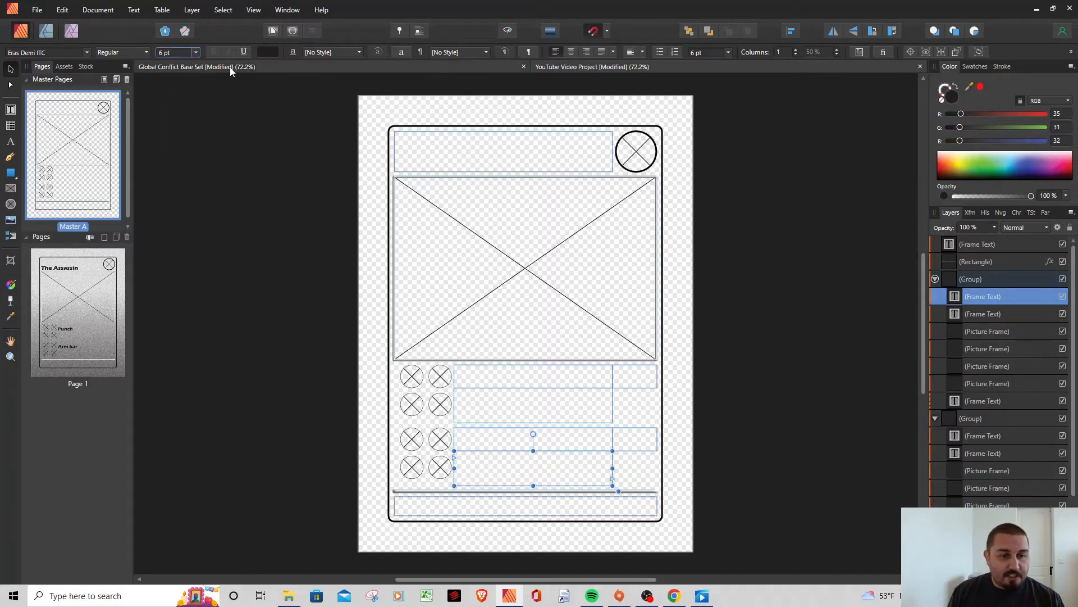
click(729, 51)
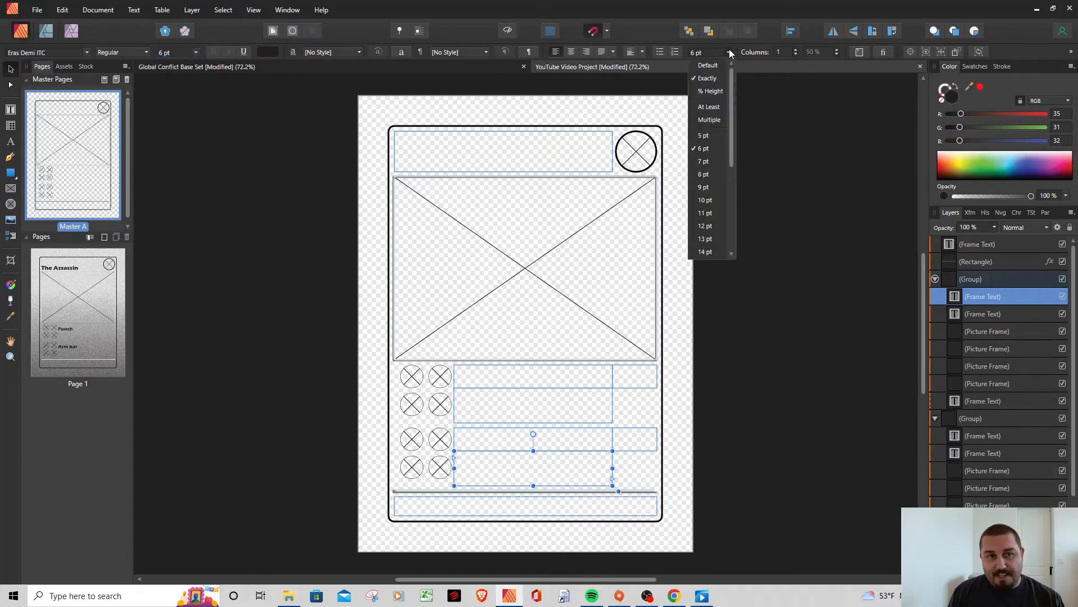
click(773, 124)
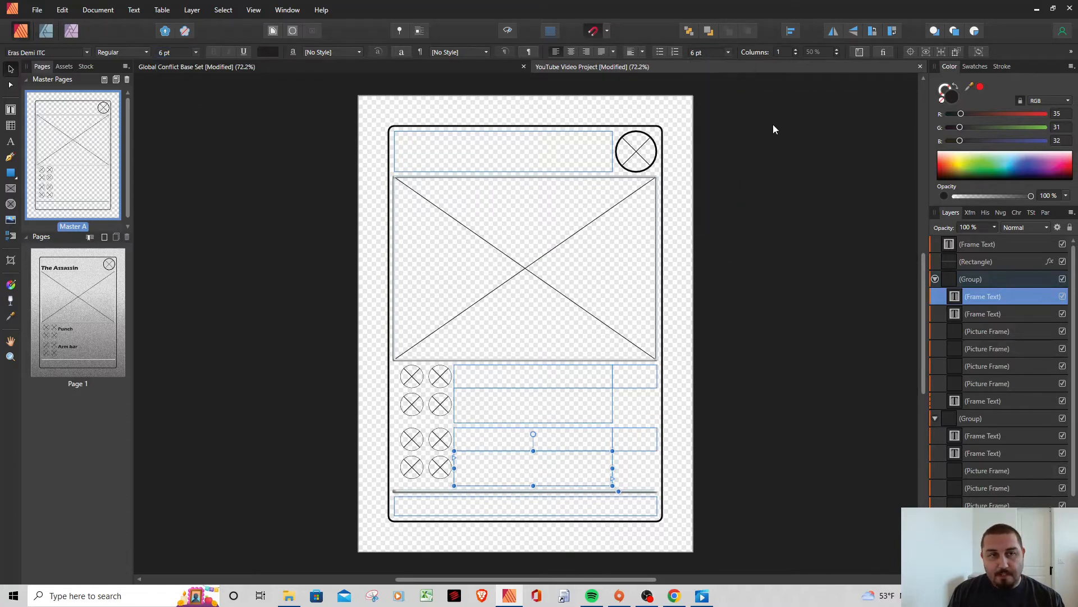
click(728, 54)
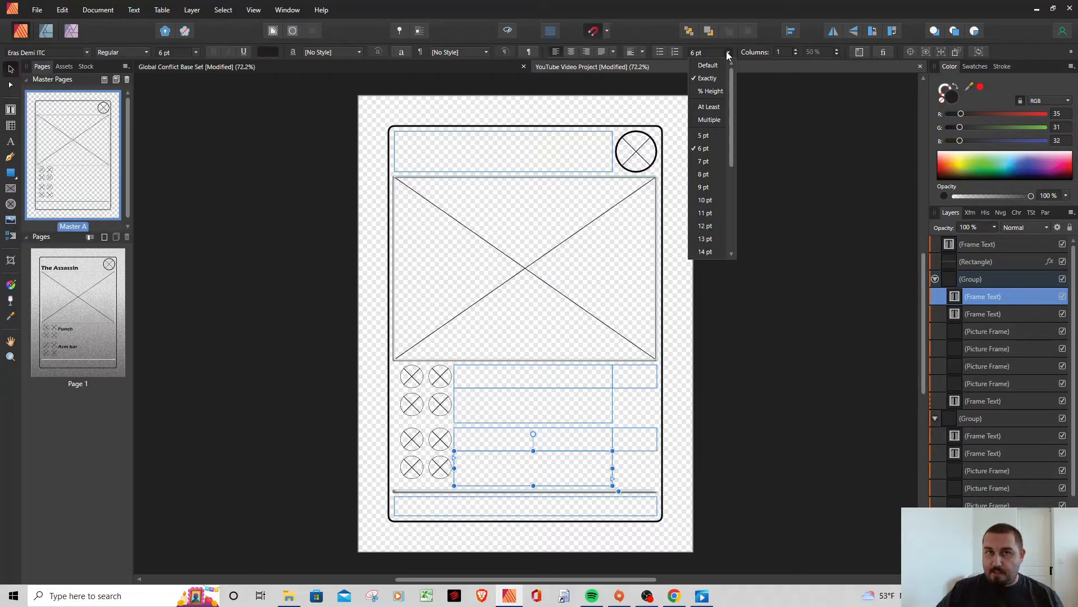
click(704, 136)
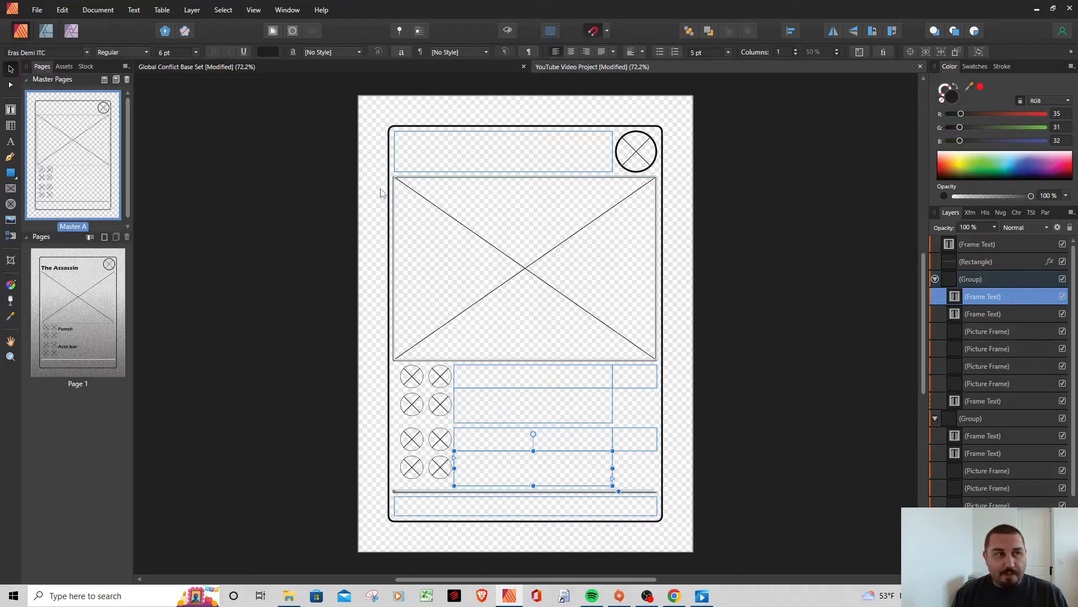
Check the text settings of the Call Reinforcements description in the Global Conflict Base Set document, and return to YouTube Video Project
click(284, 66)
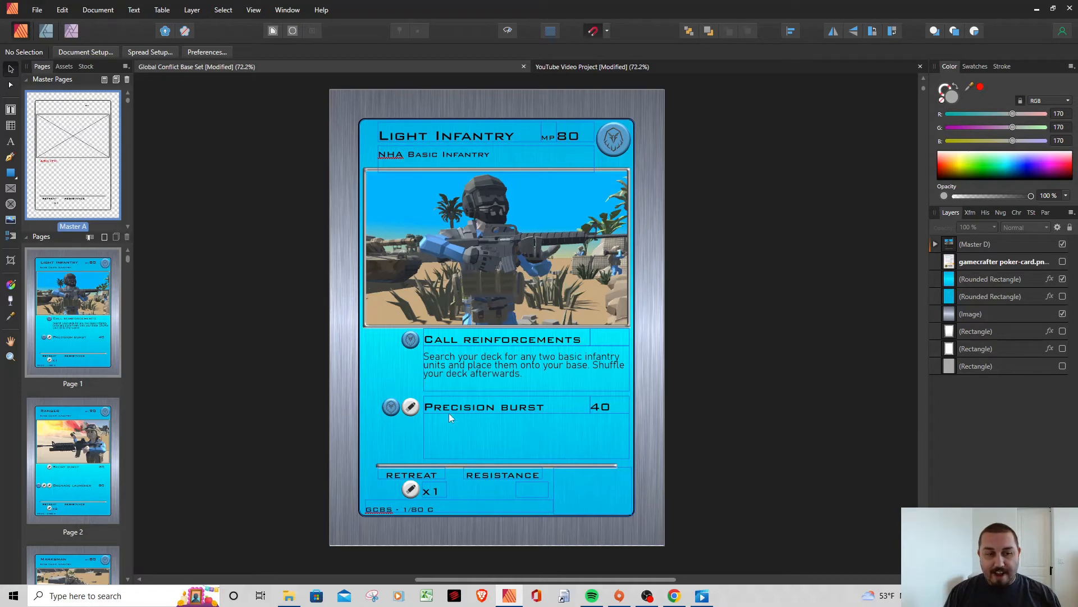
click(560, 360)
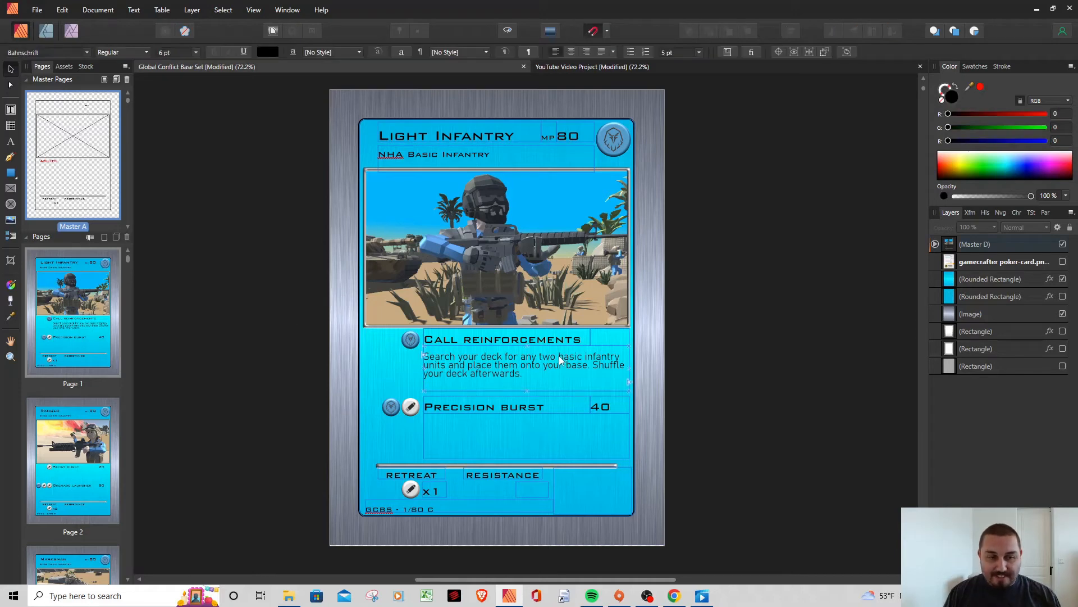
key(Escape)
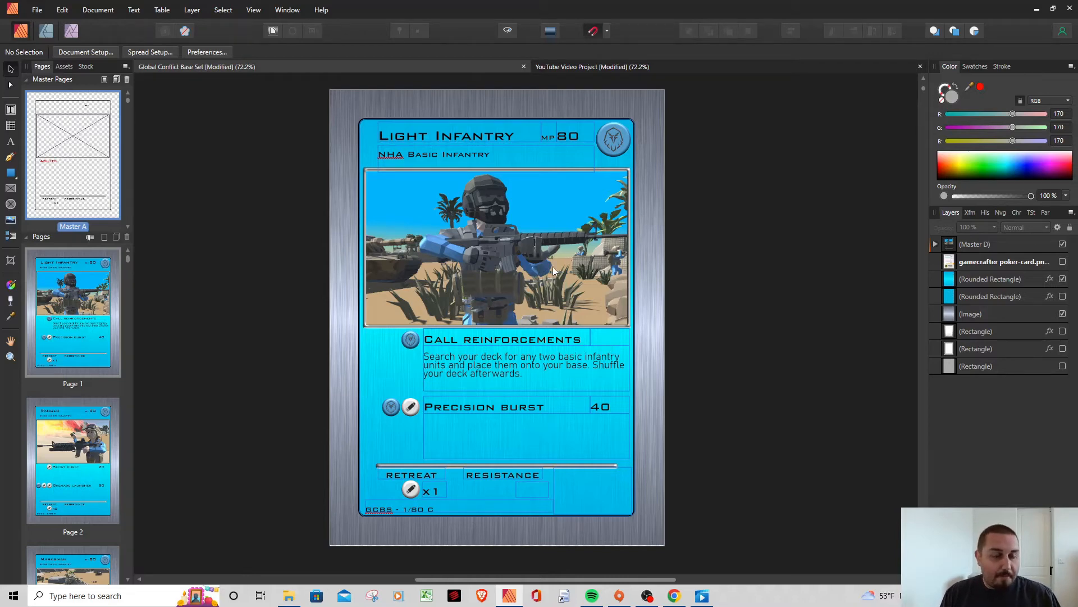
click(587, 70)
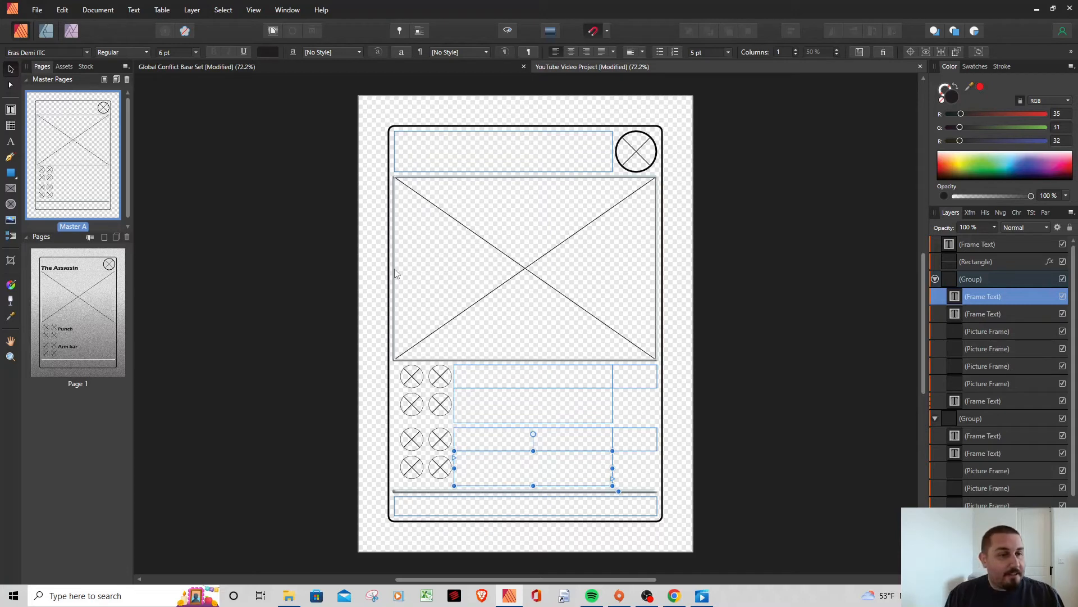
Set the upper block's description text frame to Eras Demi ITC with 5 pt leading
click(471, 369)
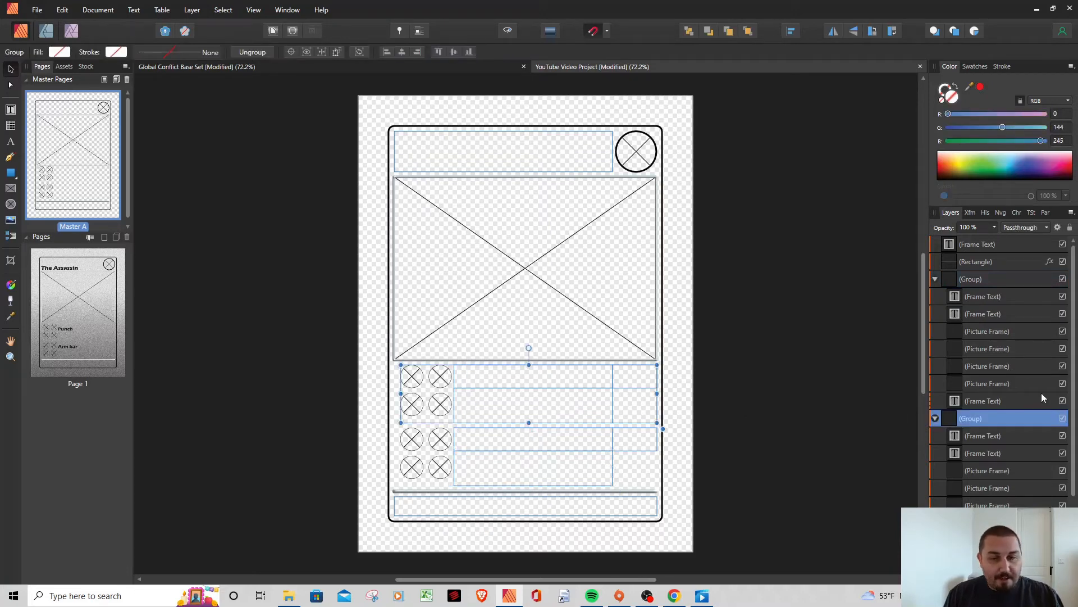
click(990, 440)
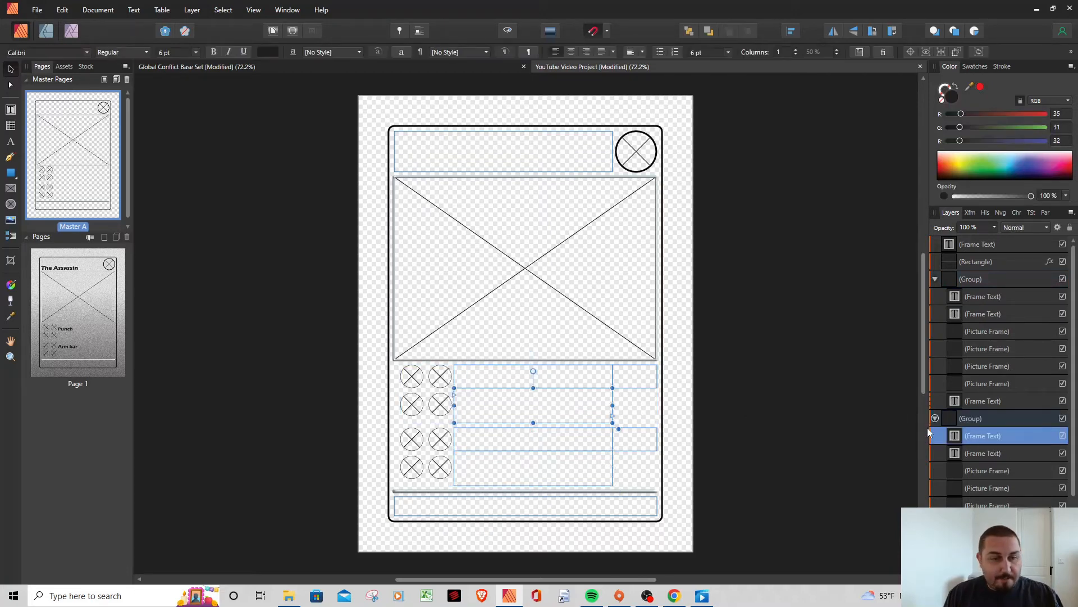
click(87, 52)
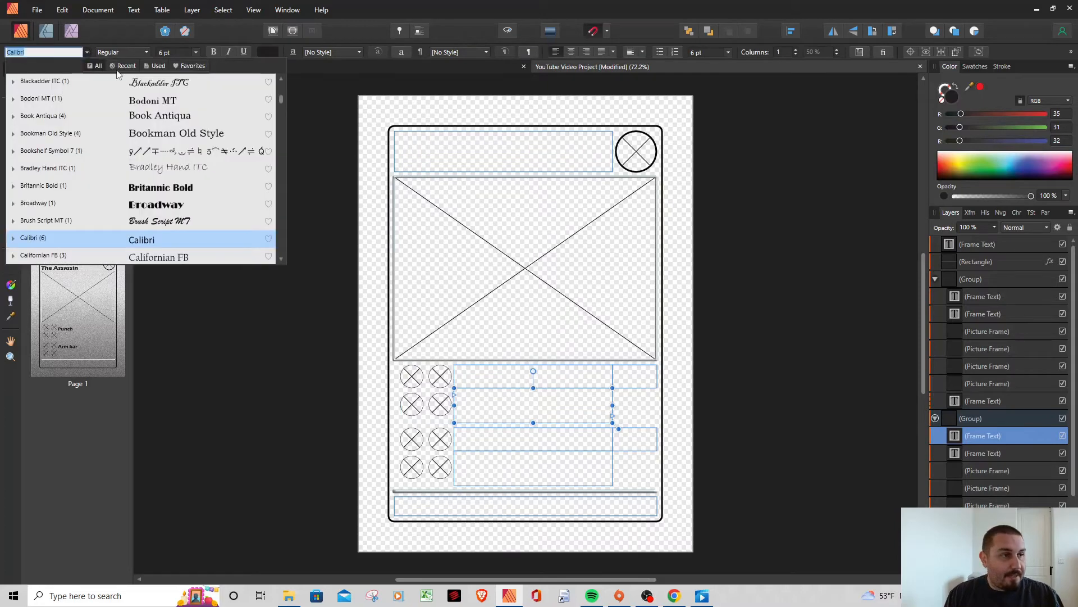
click(181, 66)
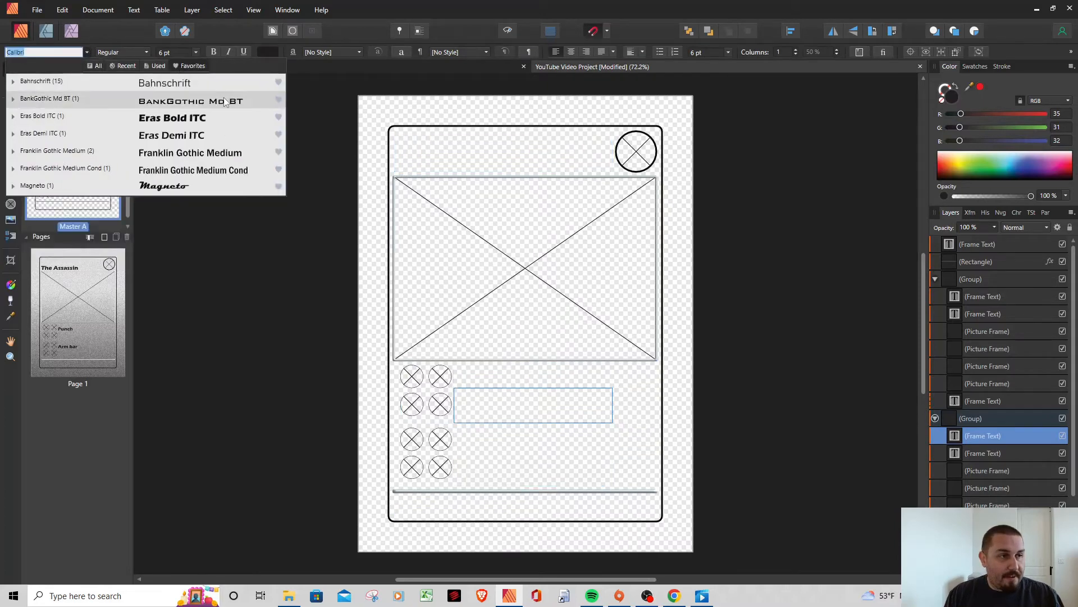
click(188, 136)
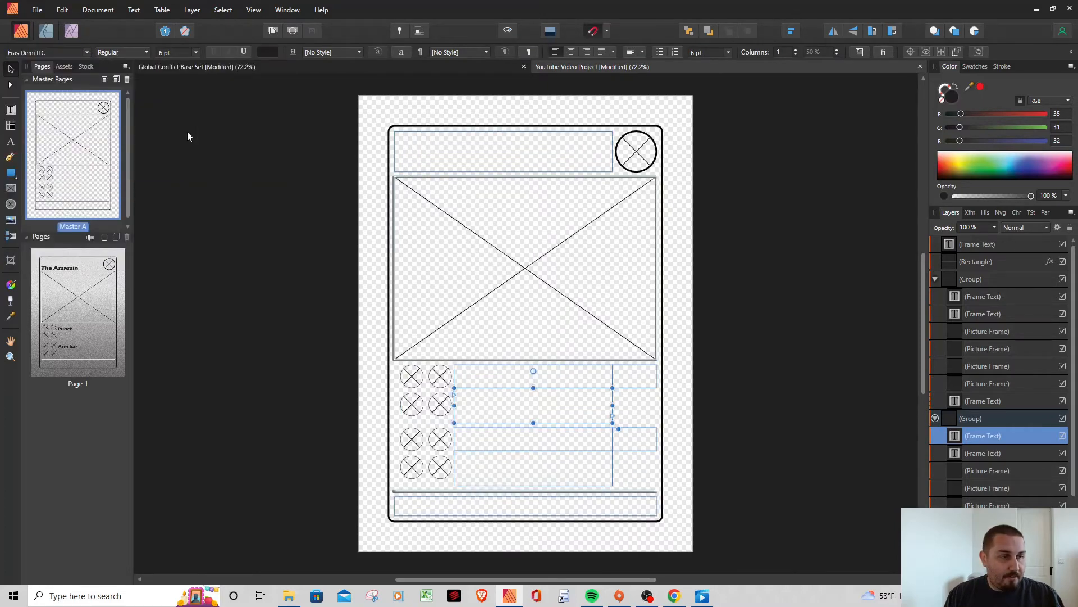
click(729, 52)
click(709, 125)
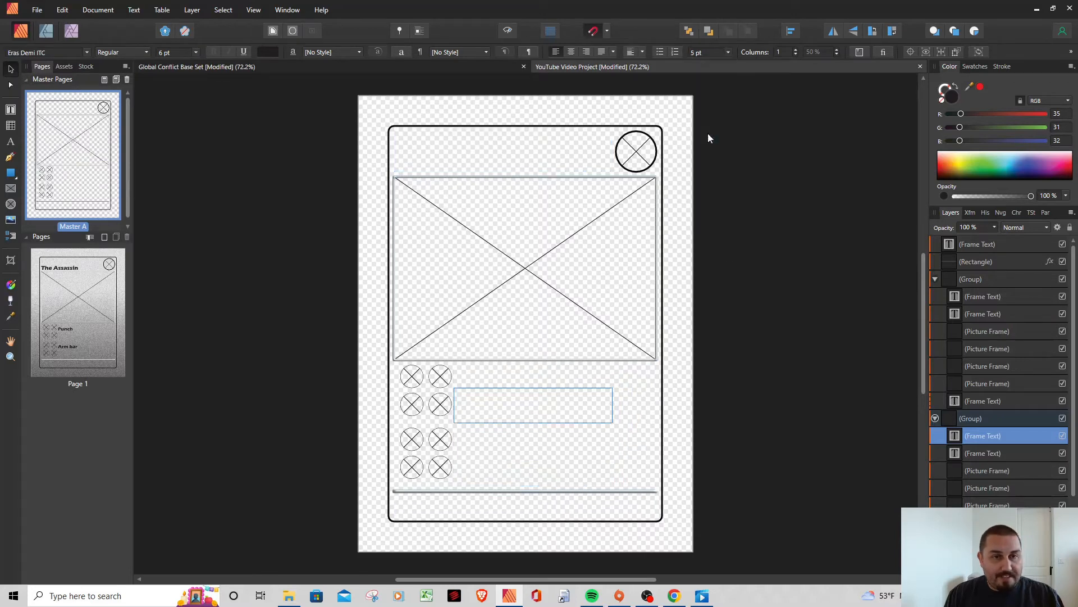
Set the upper block's small right-hand text frame to Eras Bold ITC at 10 pt
click(996, 454)
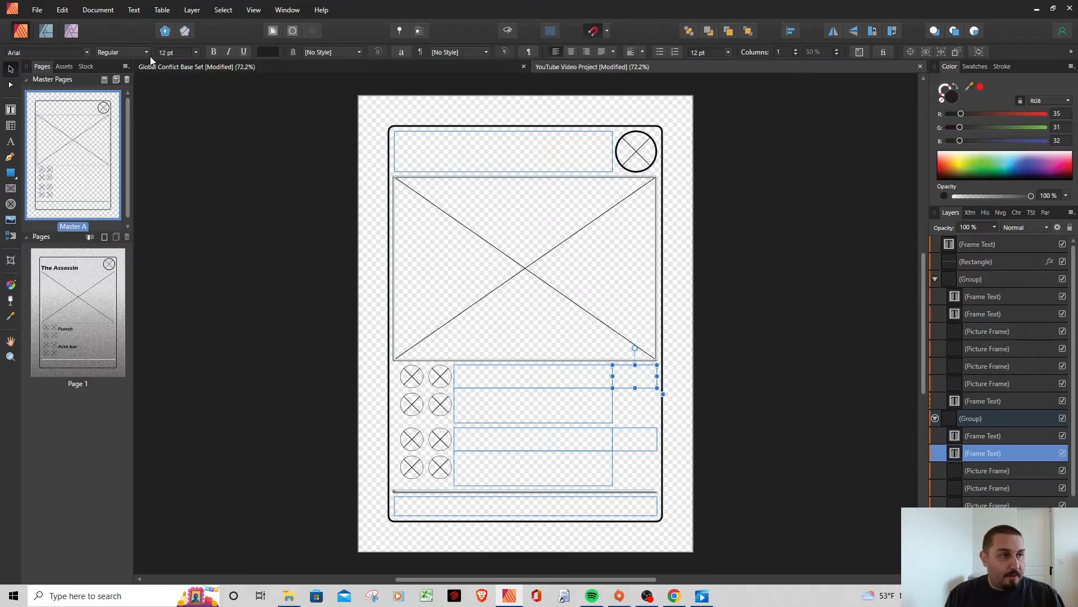
click(87, 53)
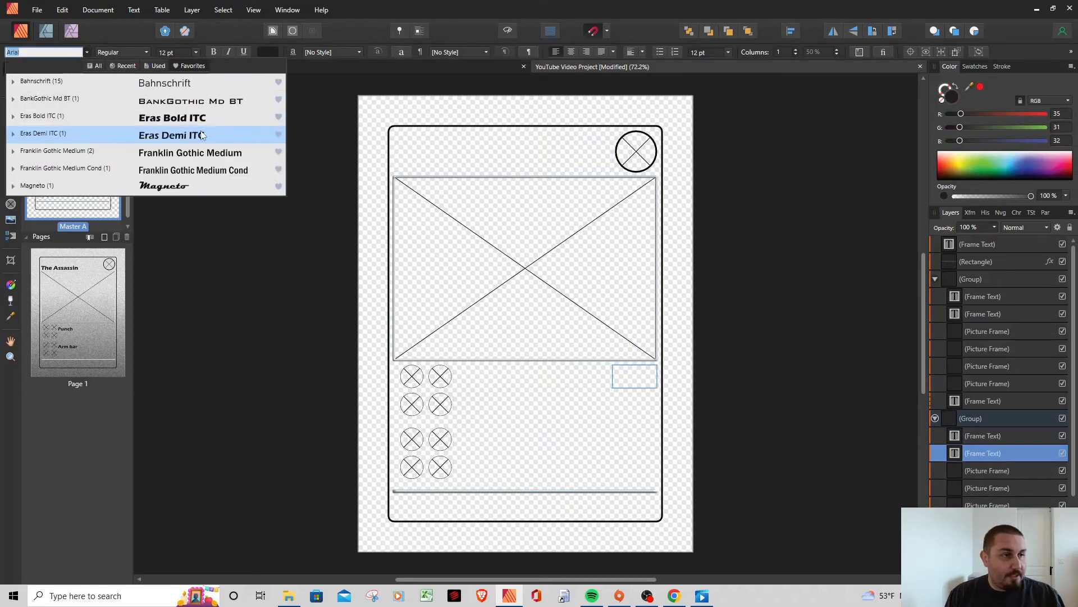
click(184, 117)
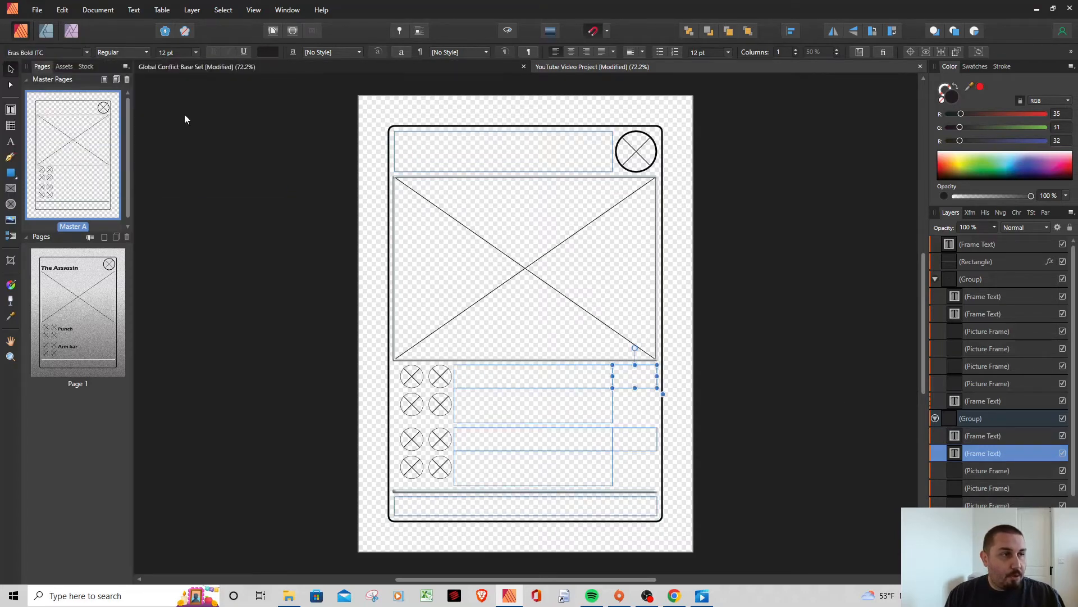
click(196, 53)
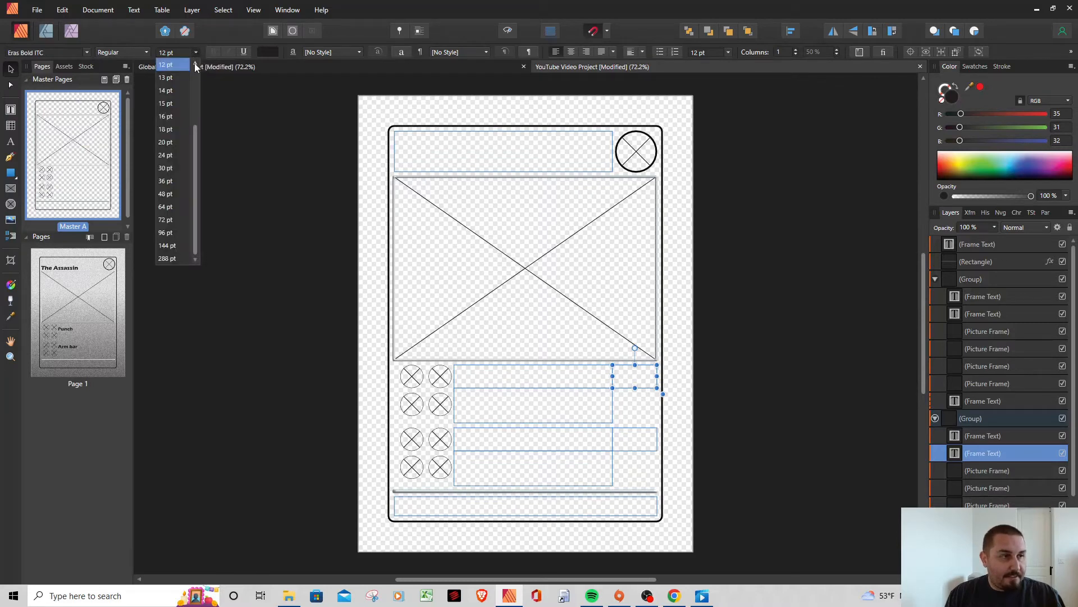
click(194, 64)
click(195, 63)
click(181, 65)
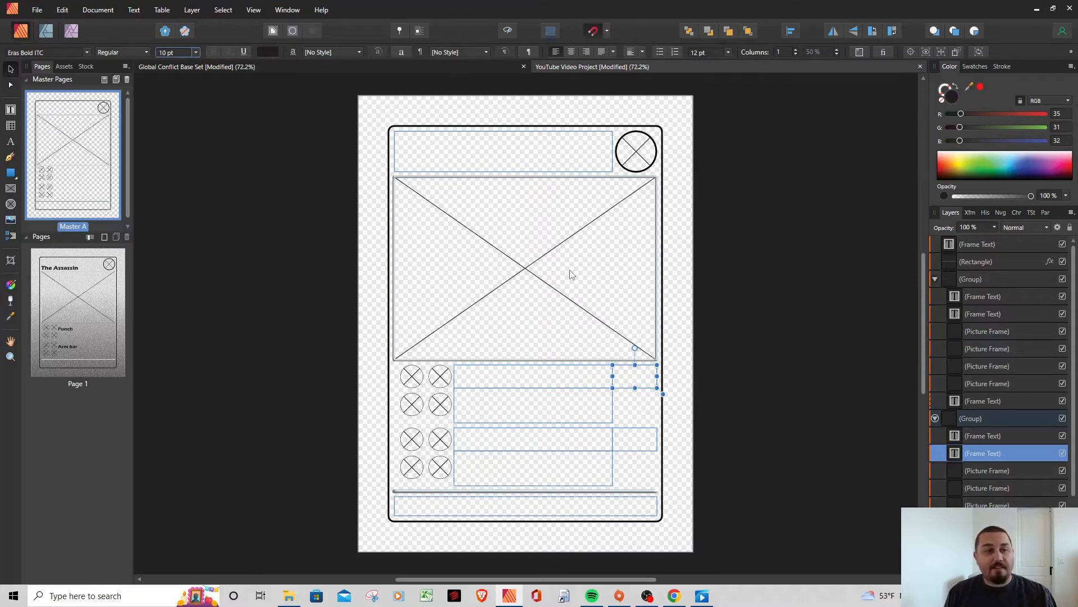
Set the title text frame above the picture frame to Eras Bold ITC at 10 pt and deselect it
click(499, 163)
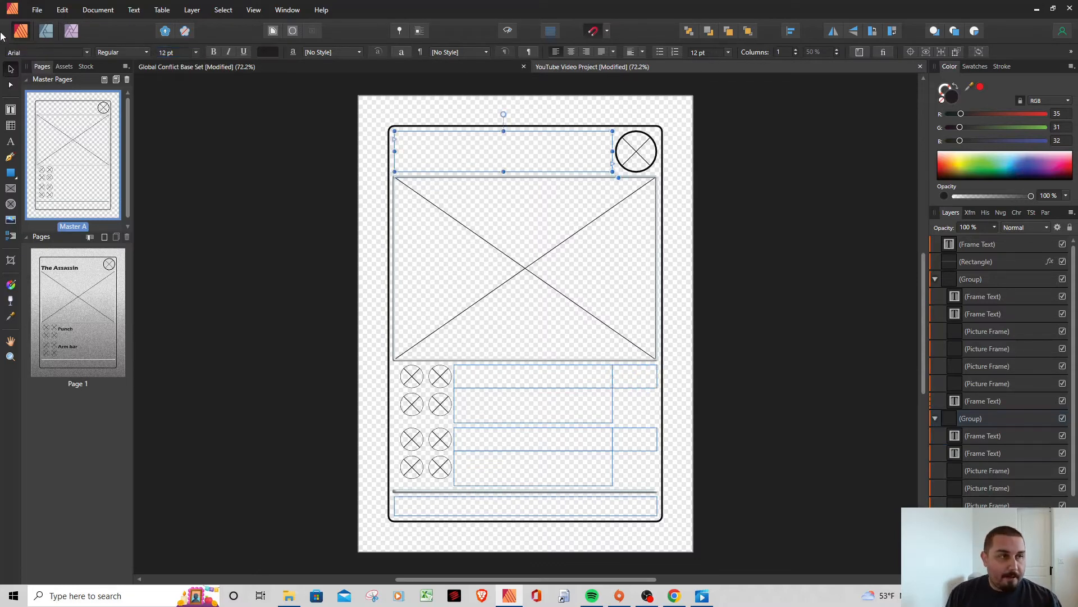
click(87, 52)
click(153, 112)
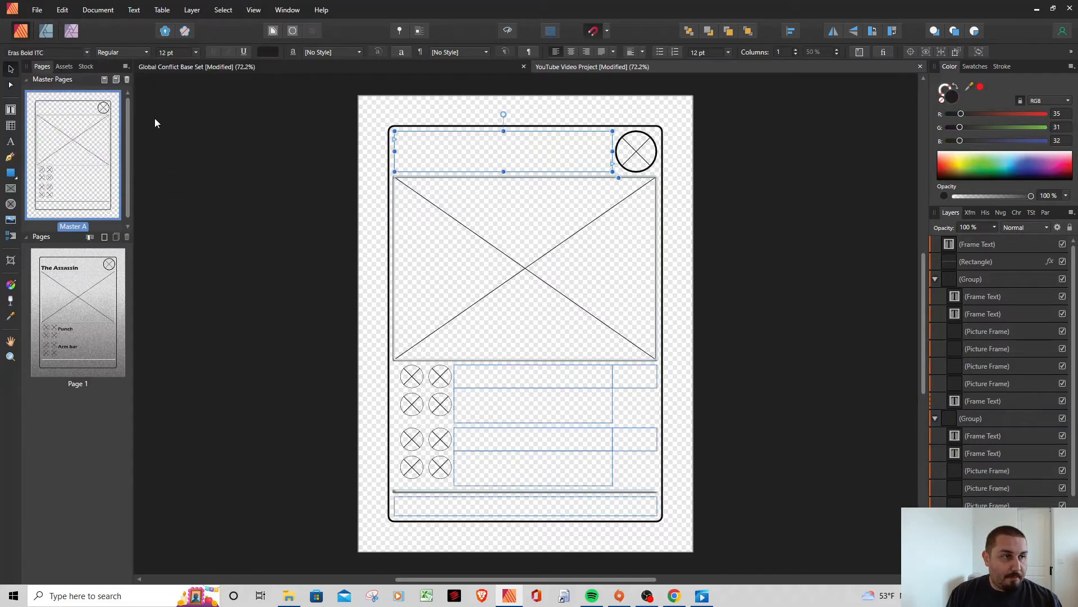
click(195, 52)
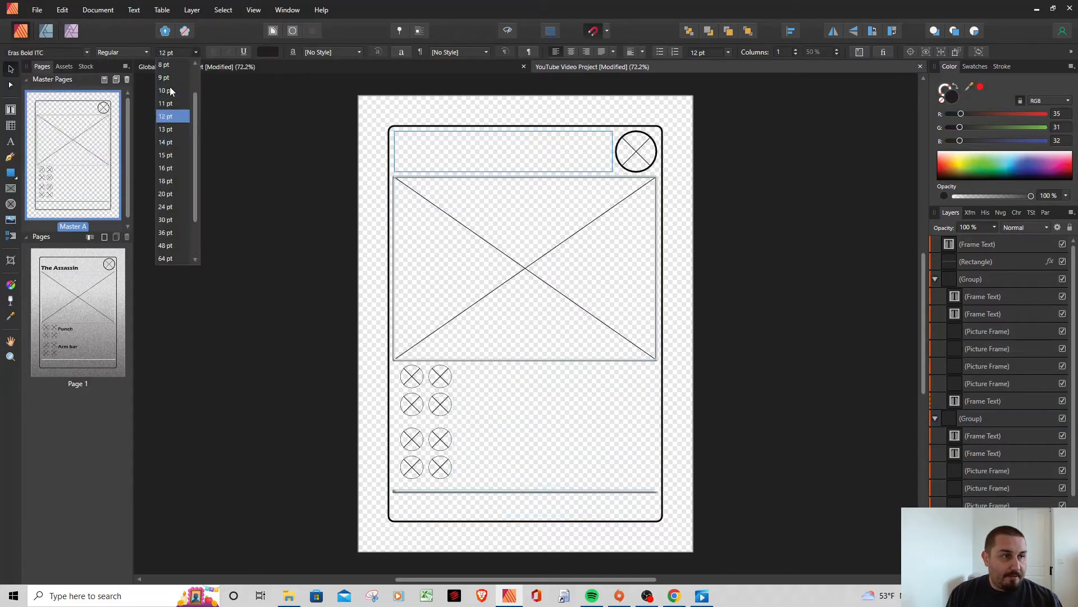
click(169, 92)
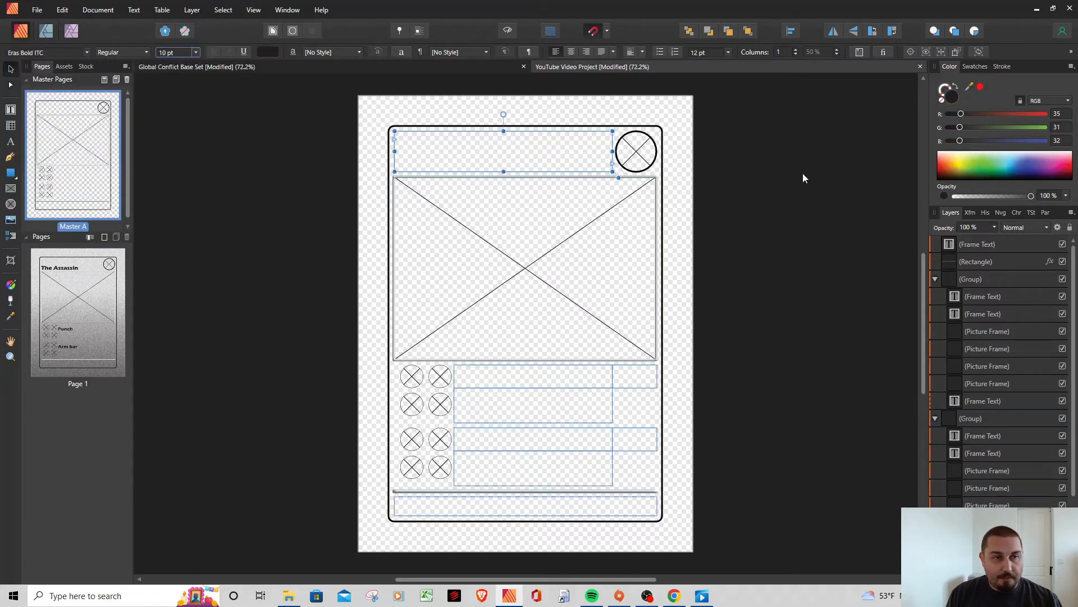
click(783, 192)
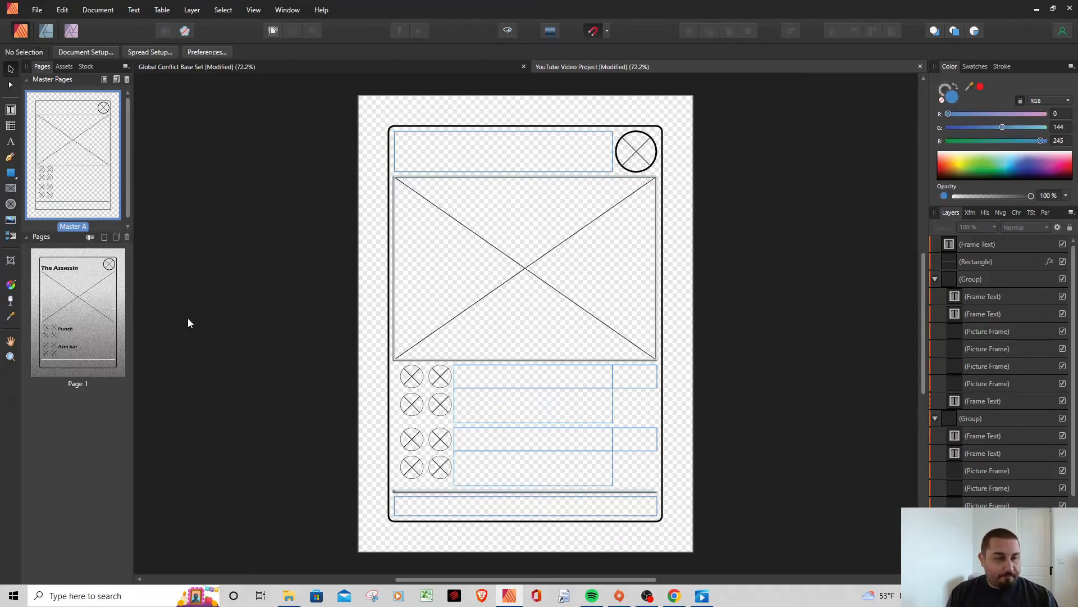
Set the text frame along the card's lower edge to Eras Bold ITC at 6 pt and deselect it
click(518, 506)
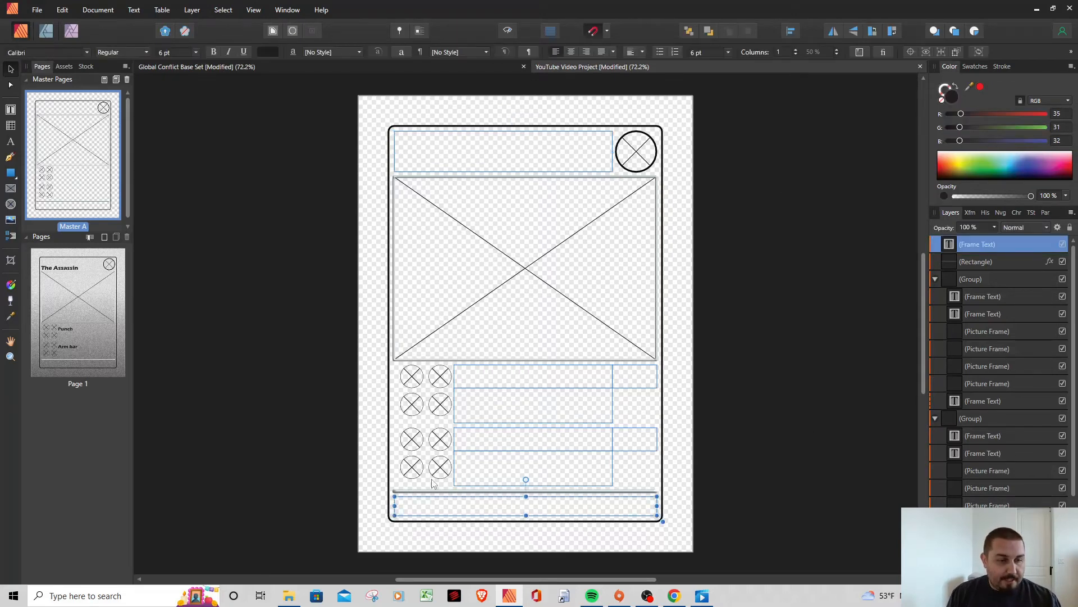
click(79, 52)
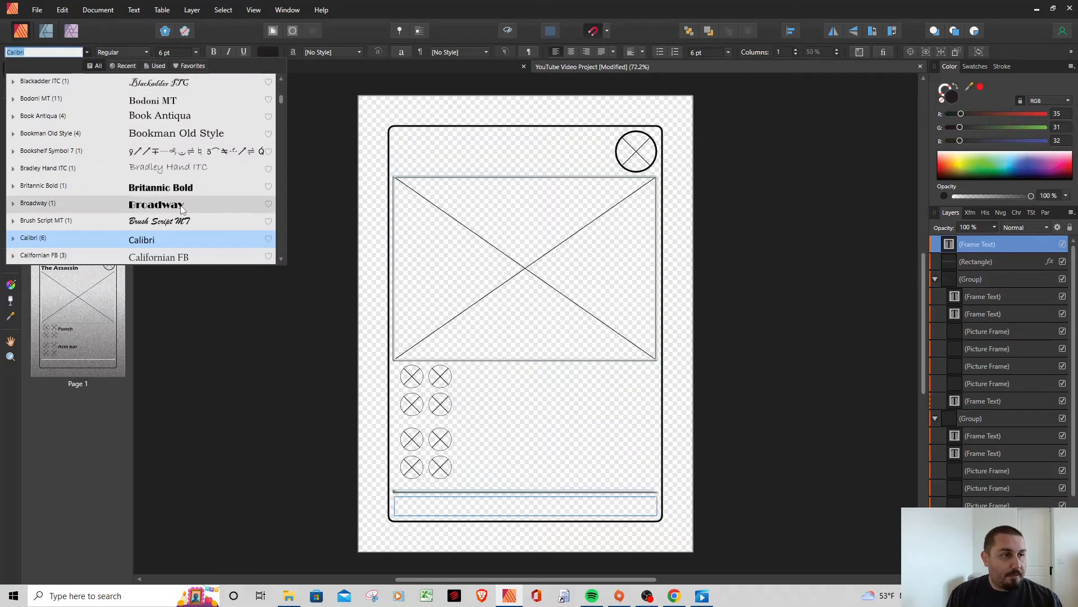
click(189, 65)
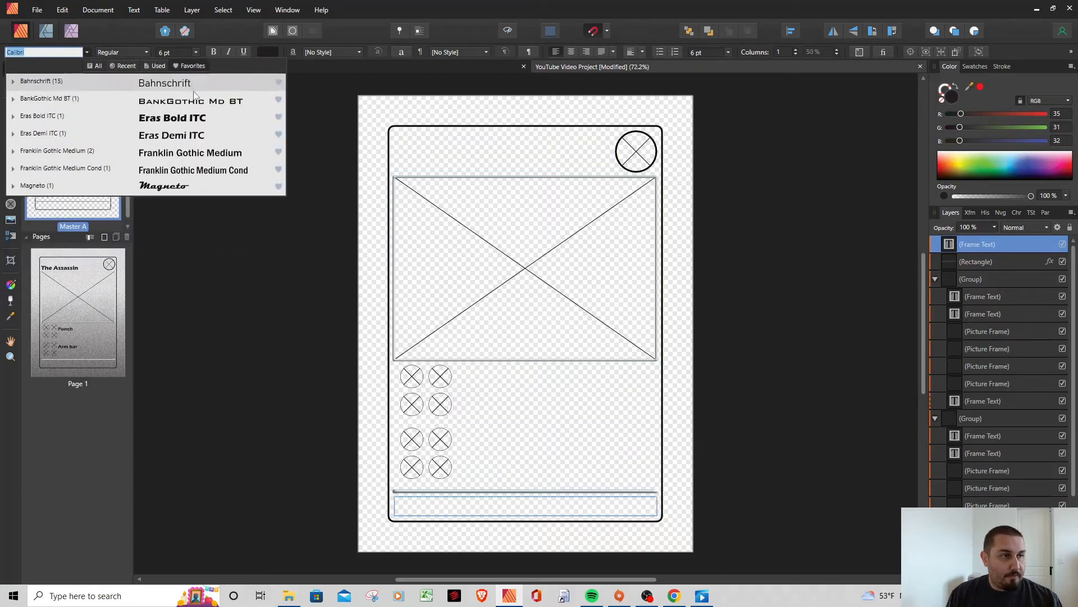
click(159, 119)
click(196, 52)
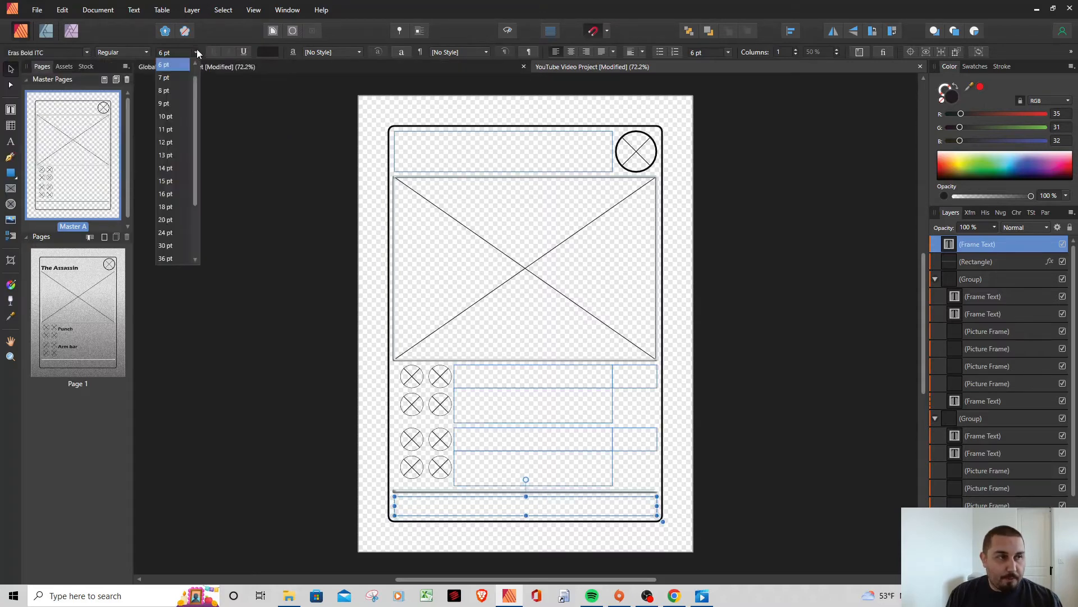
click(175, 68)
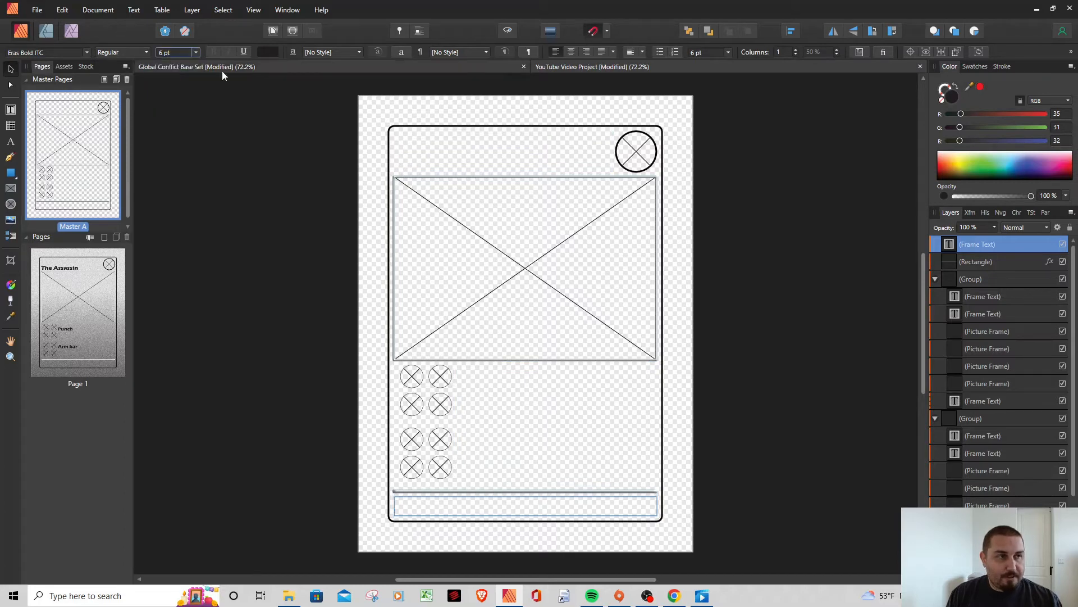
click(736, 230)
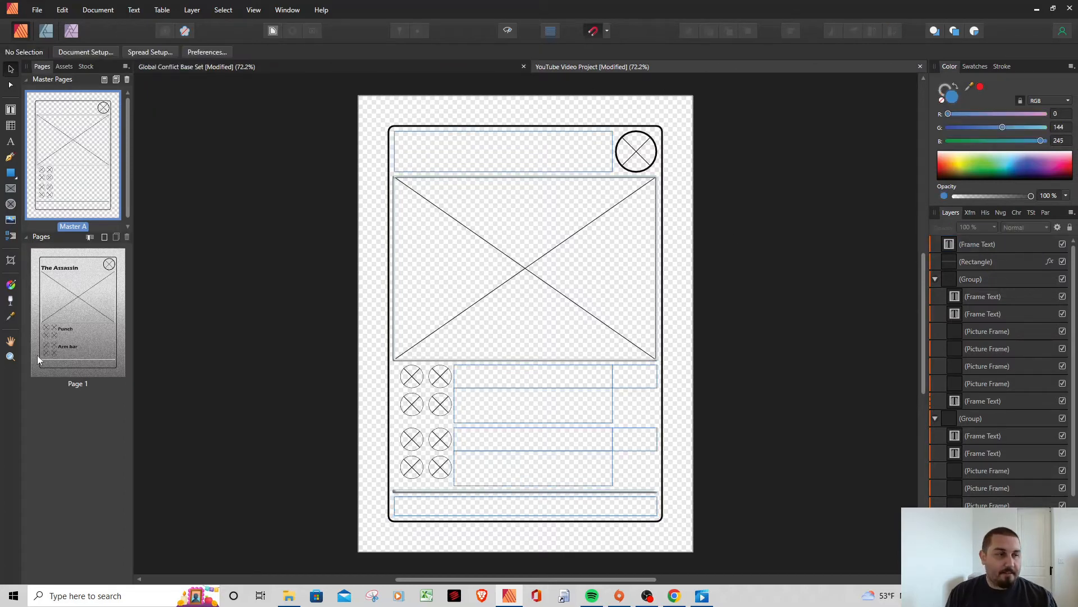
Open page 1 and check the text and paragraph settings of the Arm bar description frame
click(101, 328)
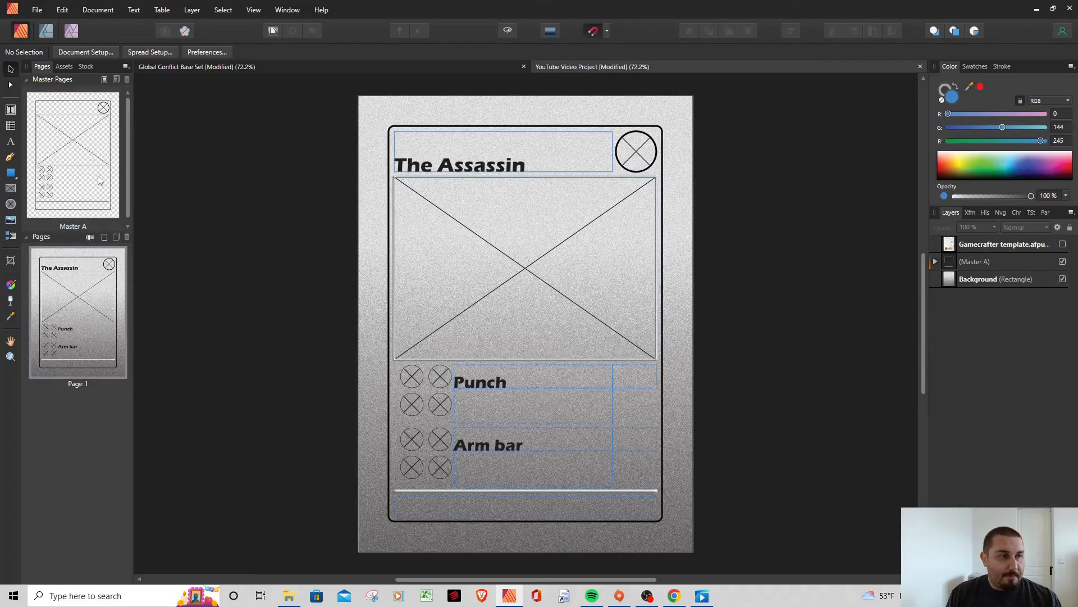
click(107, 332)
double_click(553, 453)
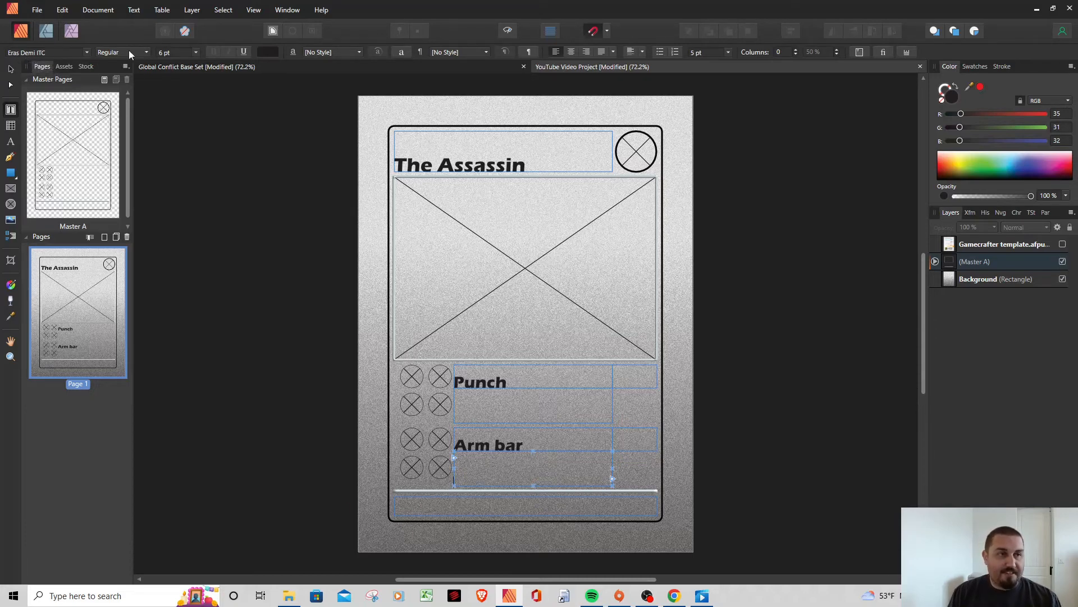
click(529, 52)
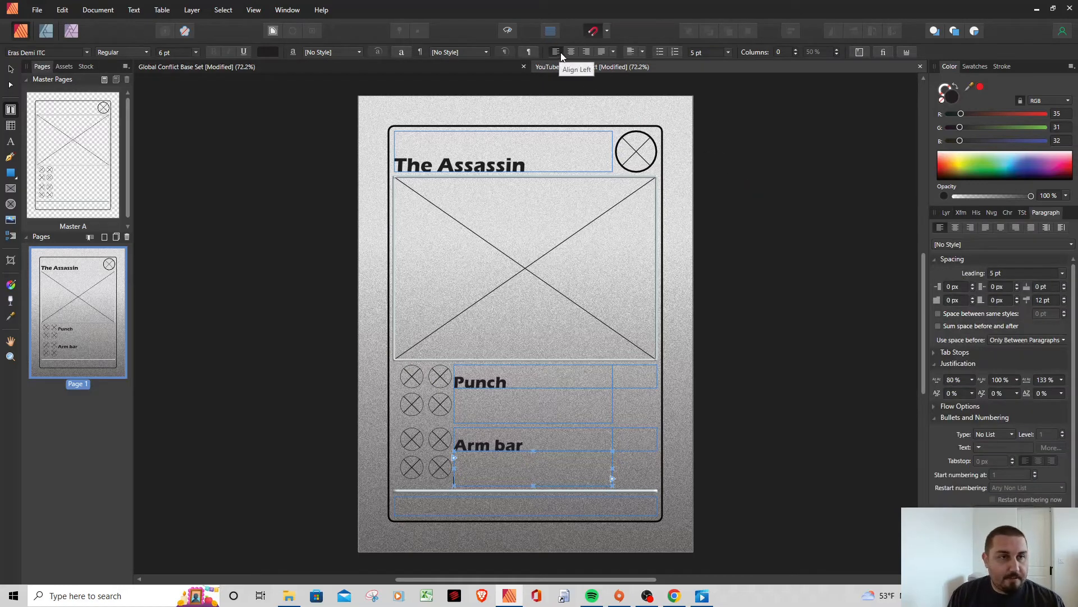
click(744, 143)
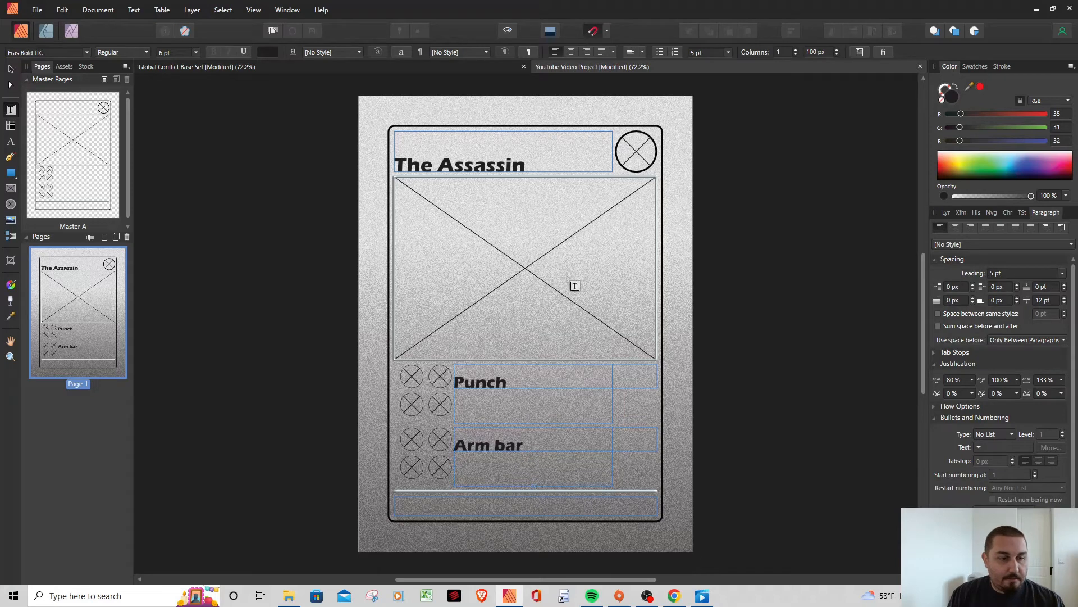
Enter 30 in the small text frame beside Punch and 70 in the one beside Arm bar
click(10, 68)
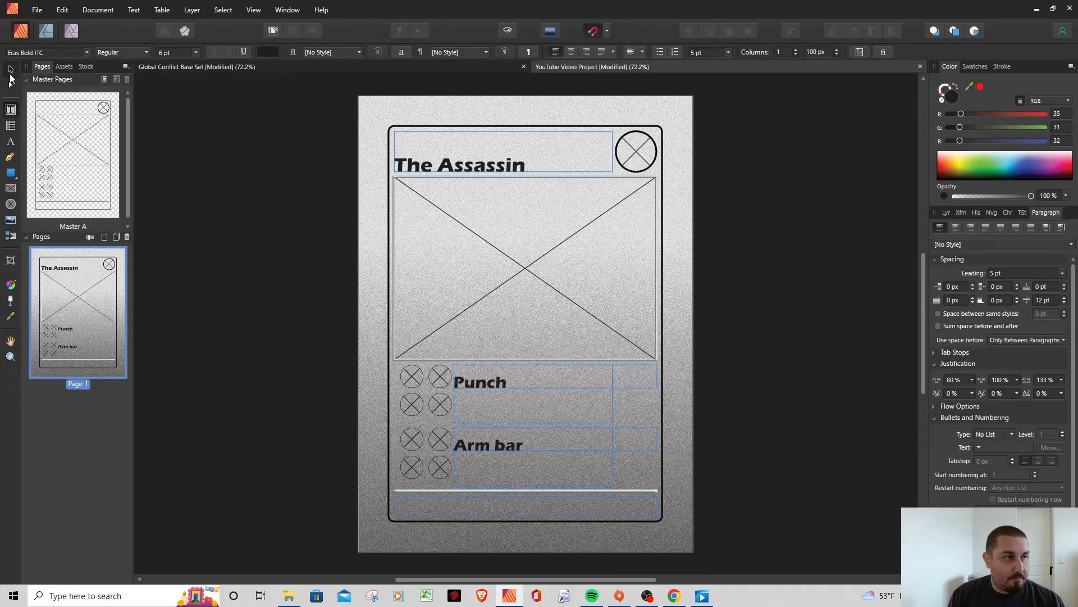
key(t)
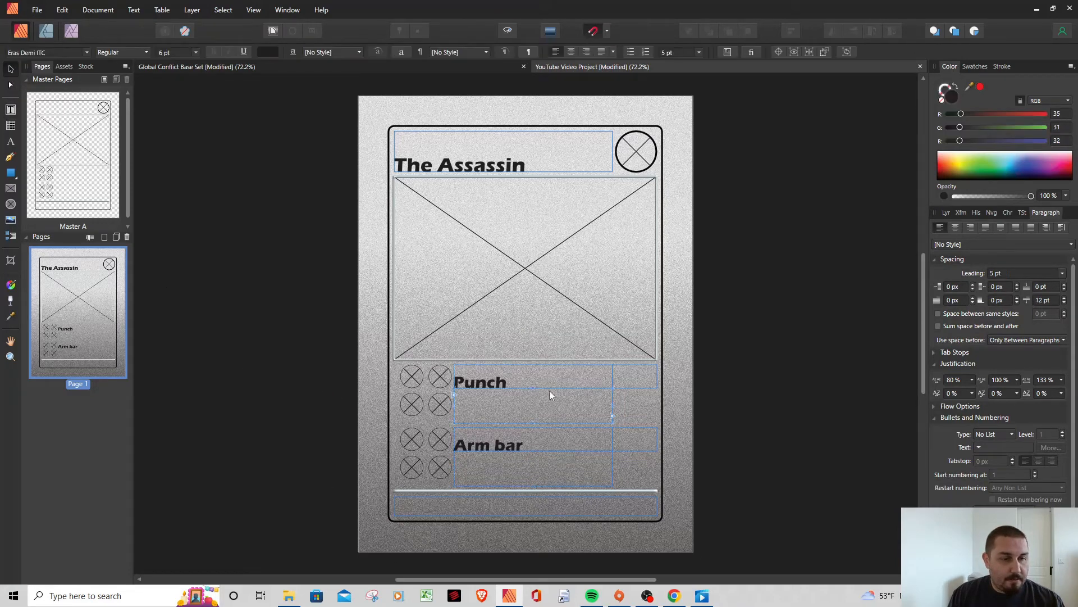
click(629, 374)
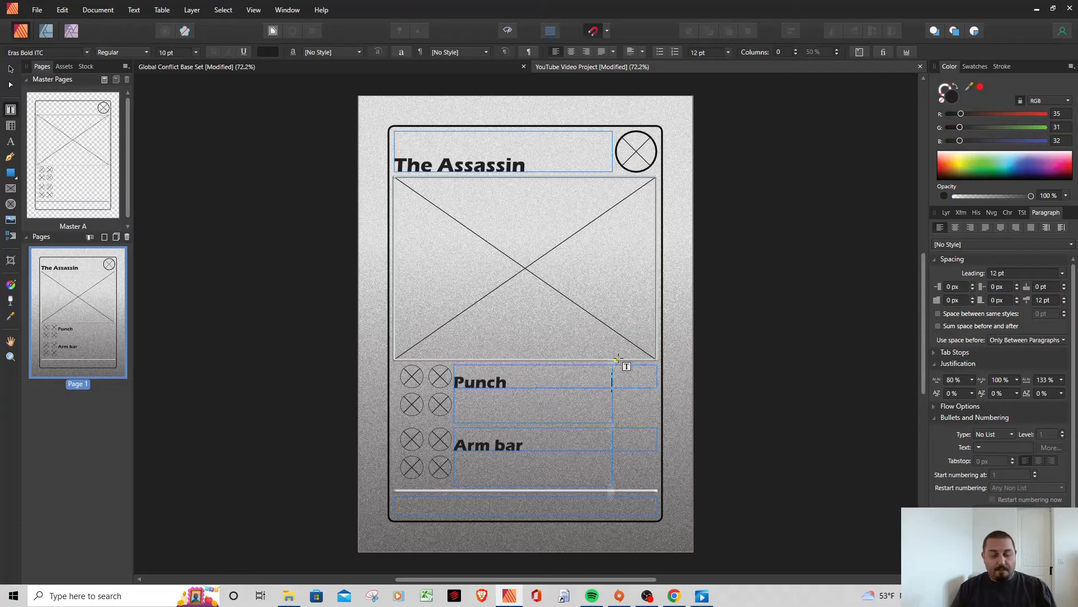
text(12)
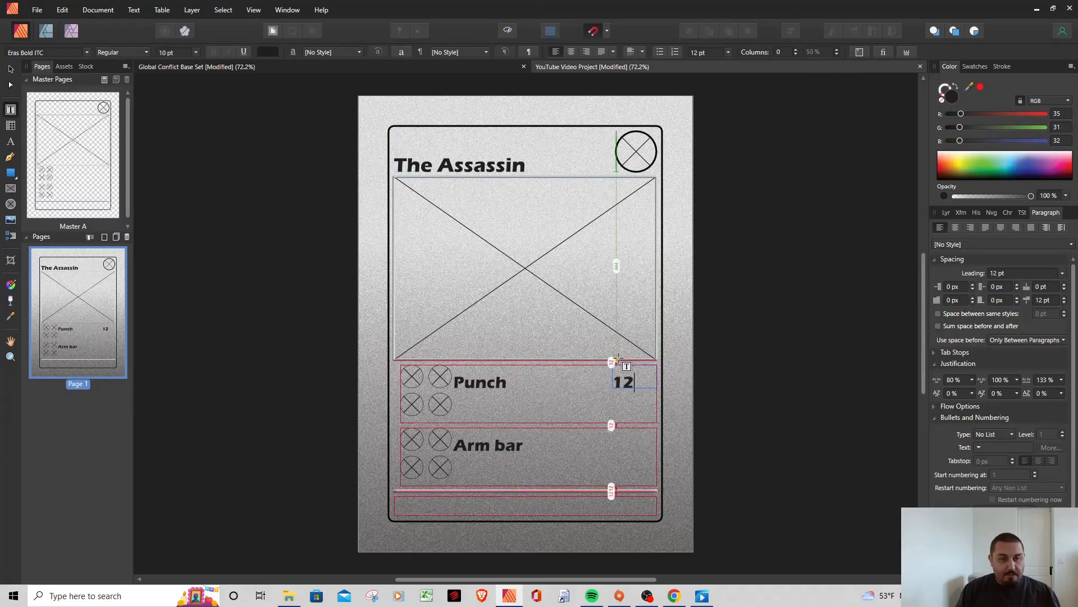
key(BackSpace)
key(BackSpace)
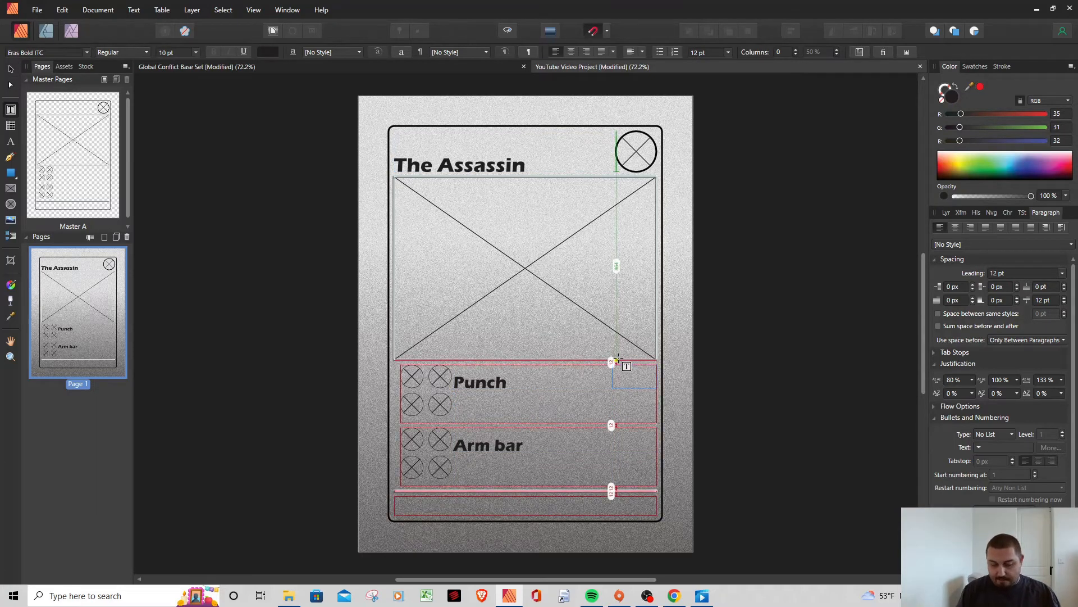
text(30)
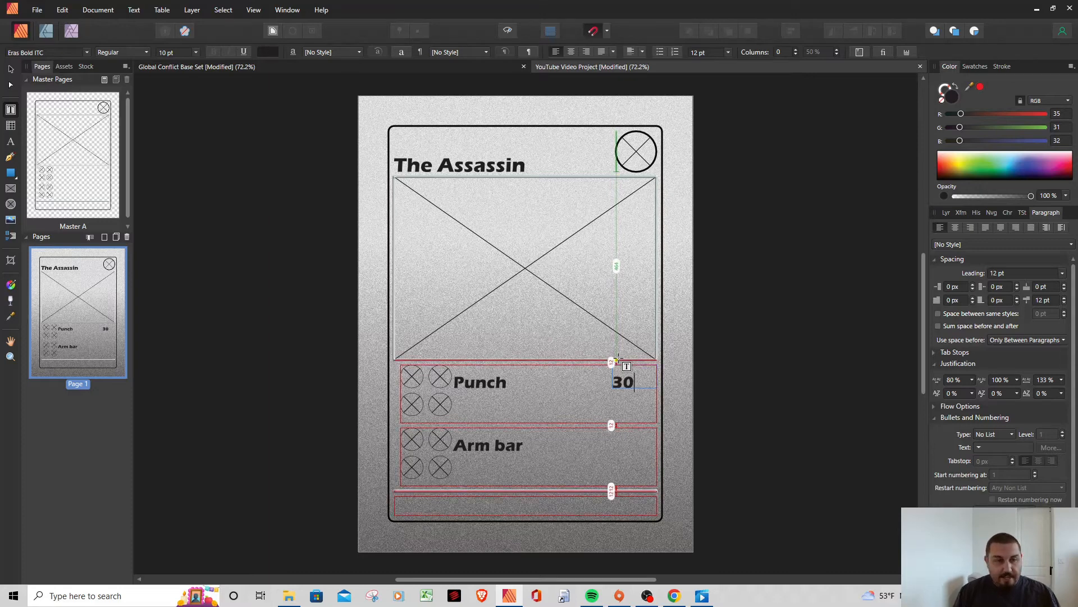
click(621, 442)
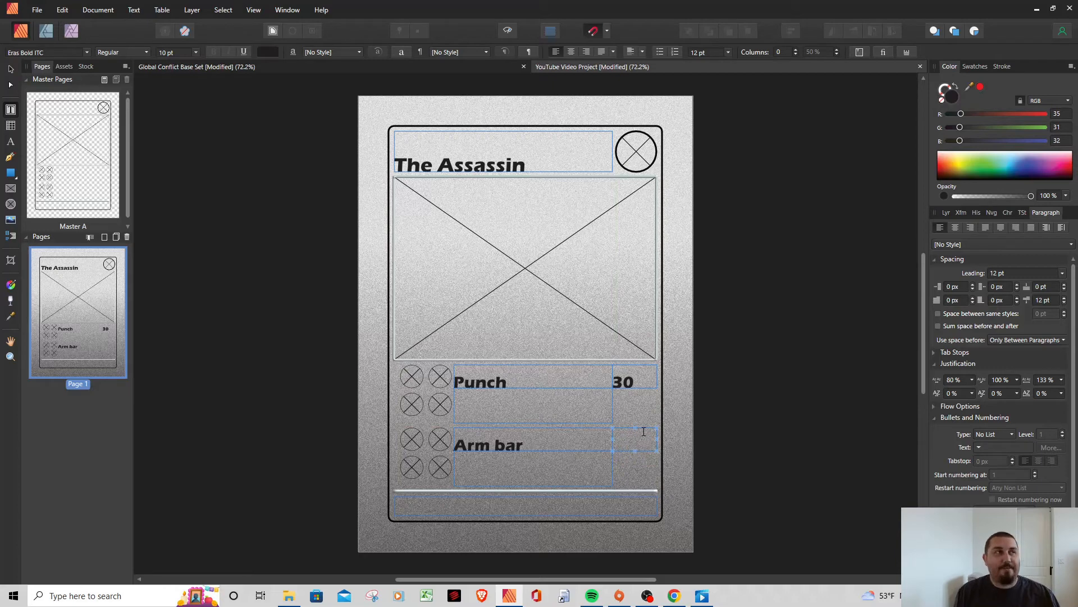
text(70)
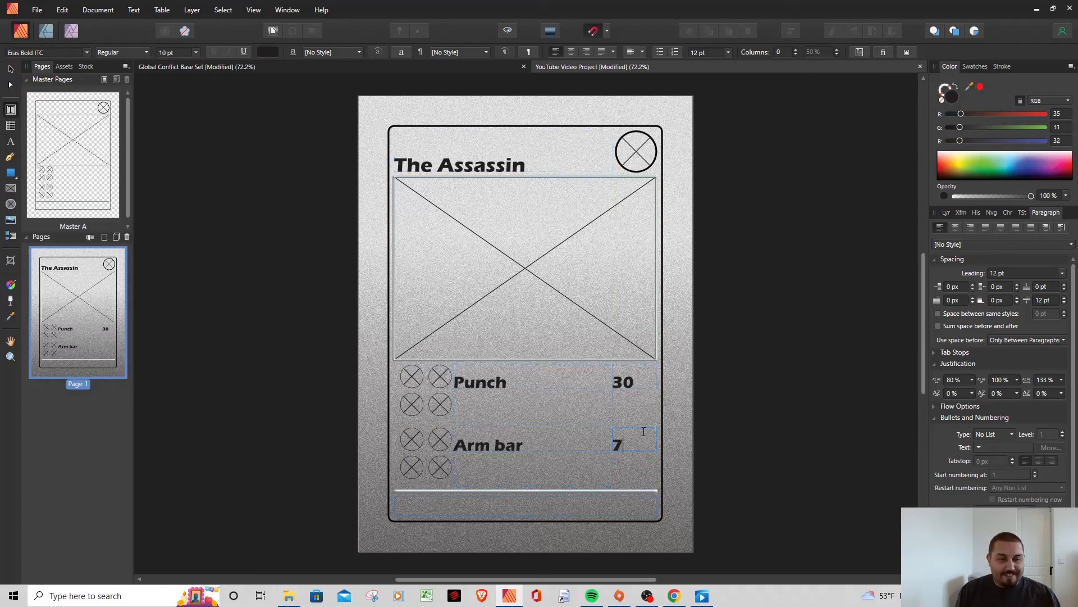
Check the vertical alignment options for the empty description frame under Punch
click(477, 462)
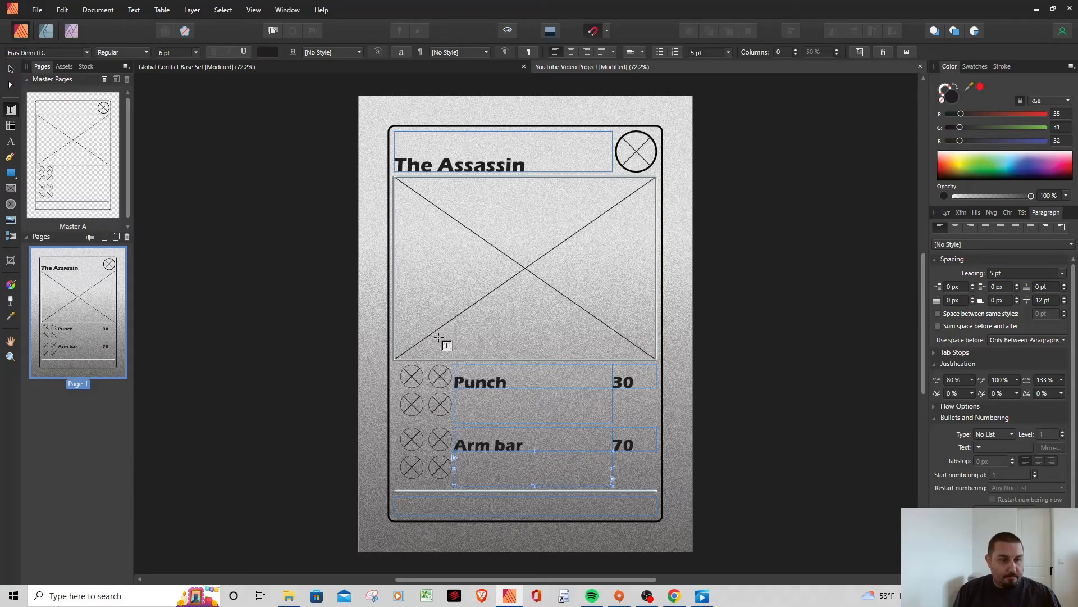
click(169, 341)
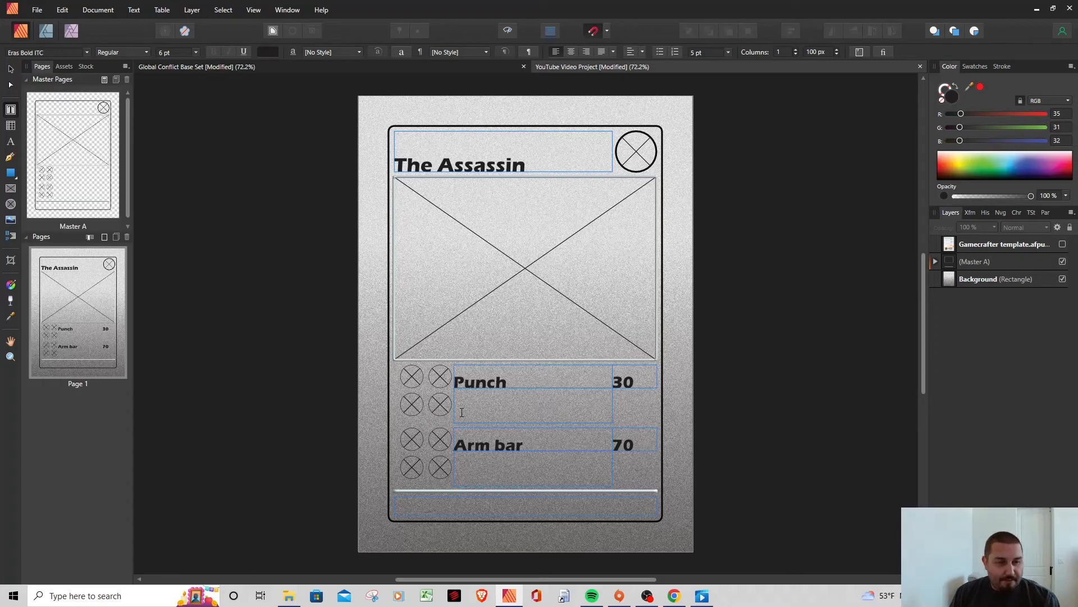
click(470, 394)
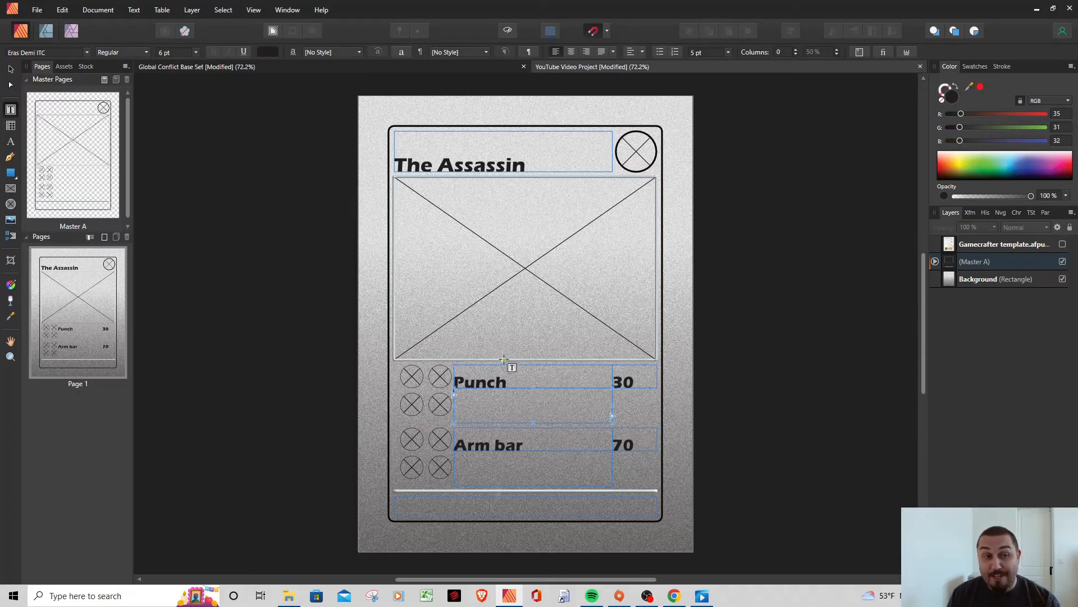
click(642, 52)
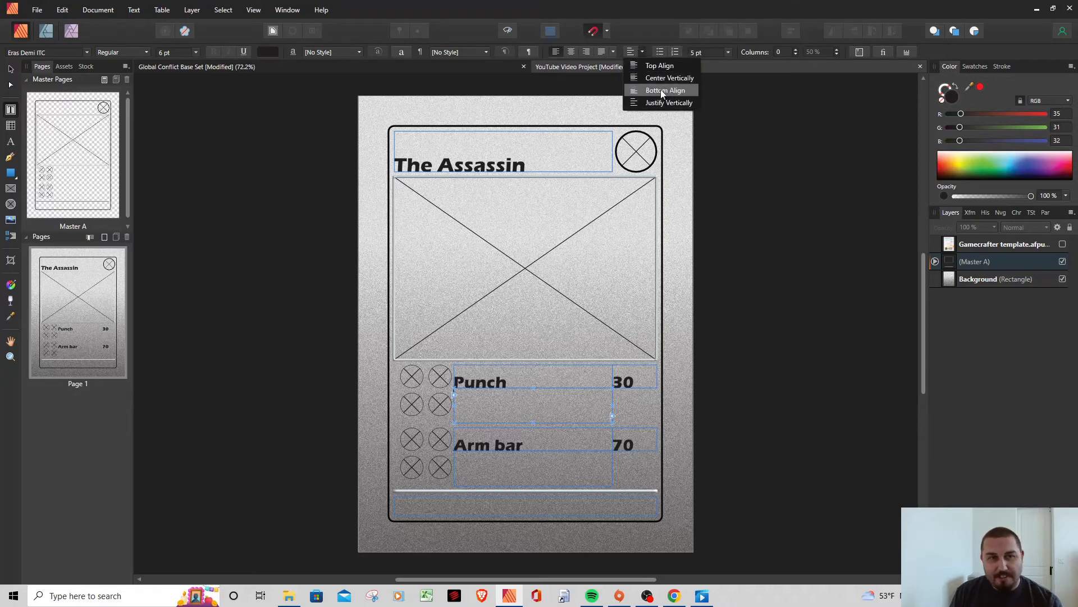
click(652, 36)
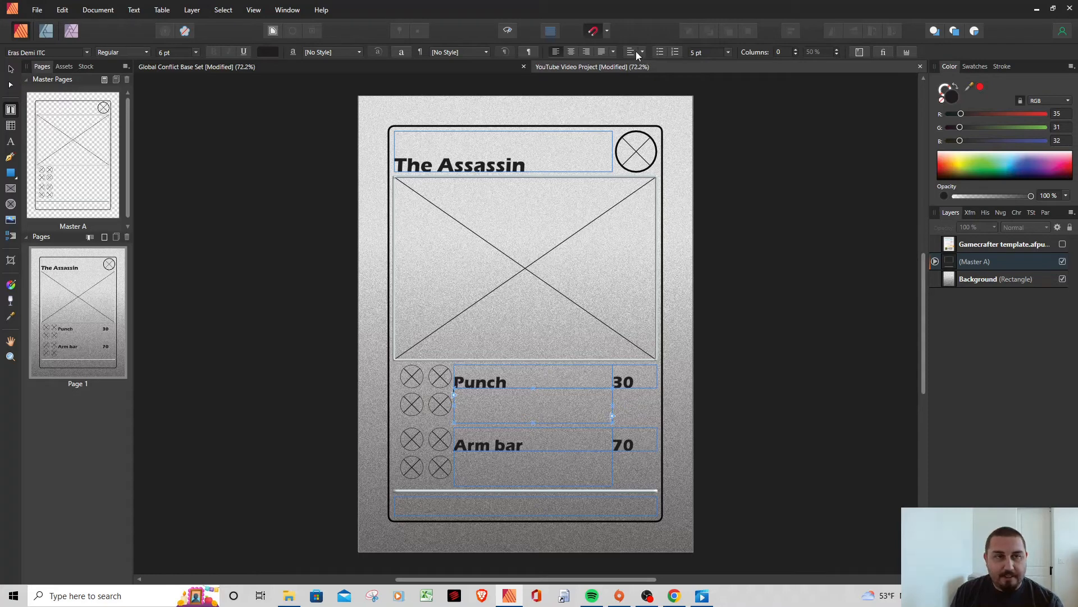
Open Master A and set its title text frame to top vertical alignment and centered horizontal alignment
click(94, 165)
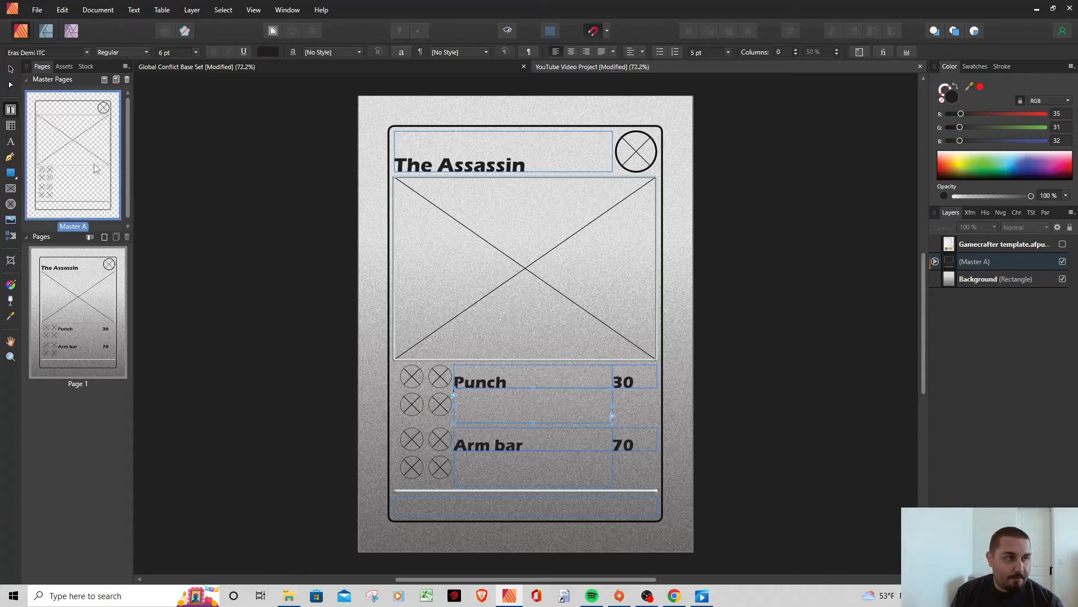
double_click(93, 164)
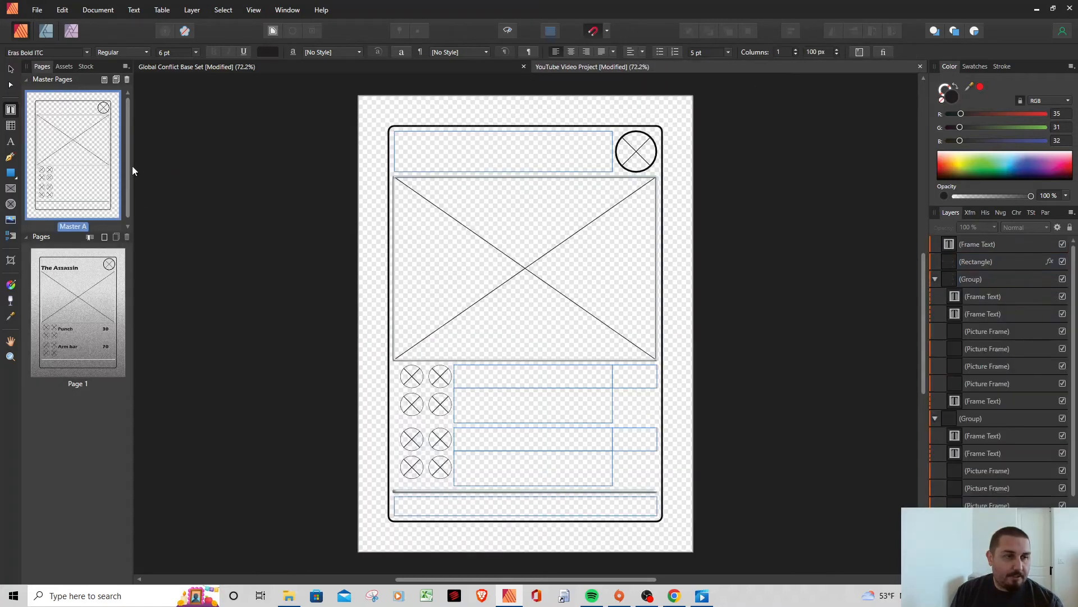
click(510, 407)
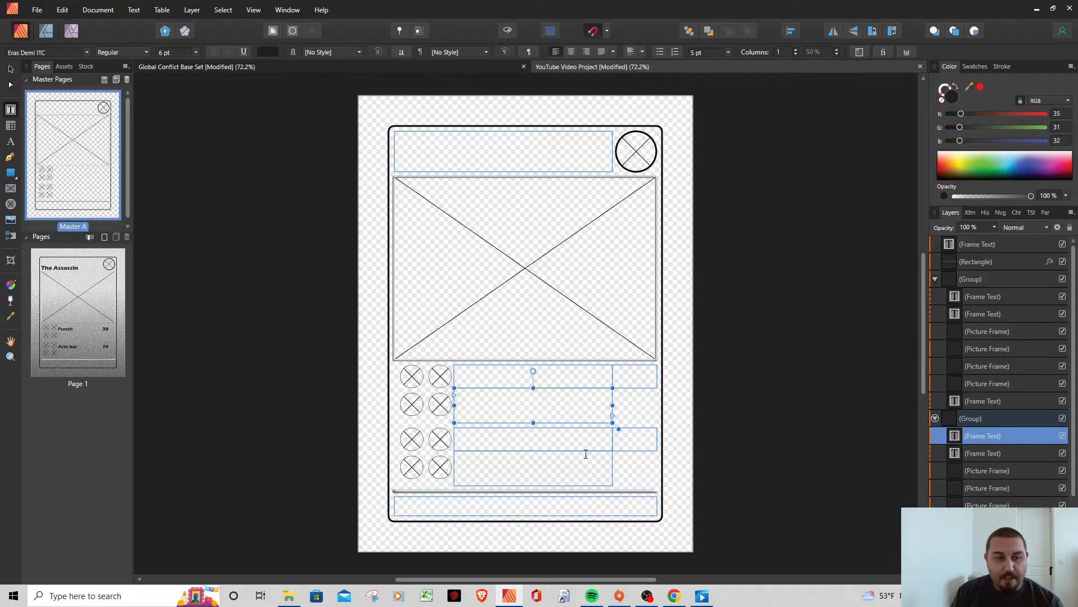
click(482, 468)
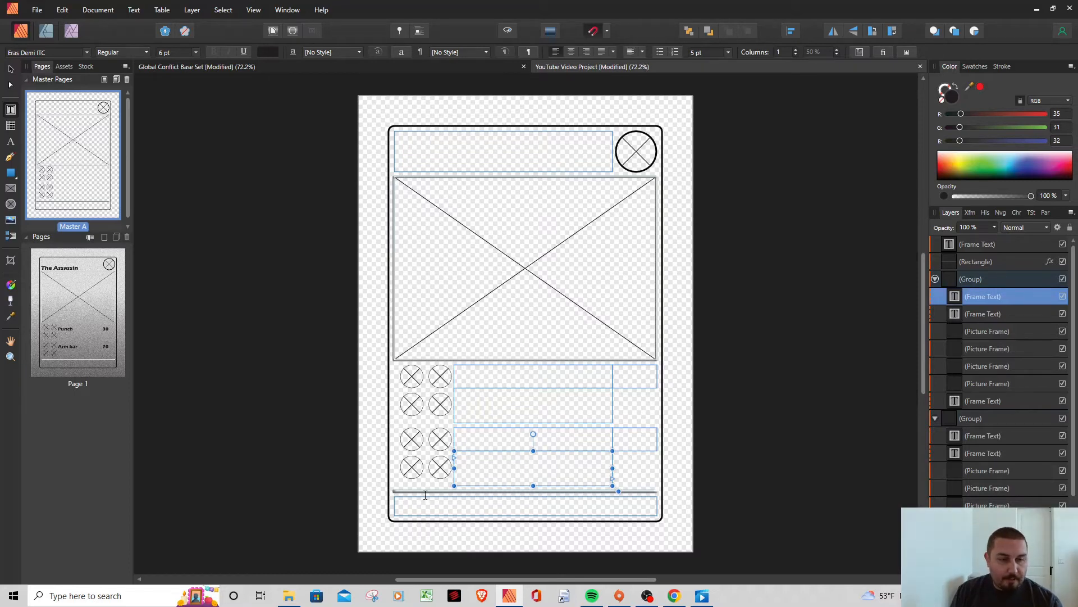
click(512, 147)
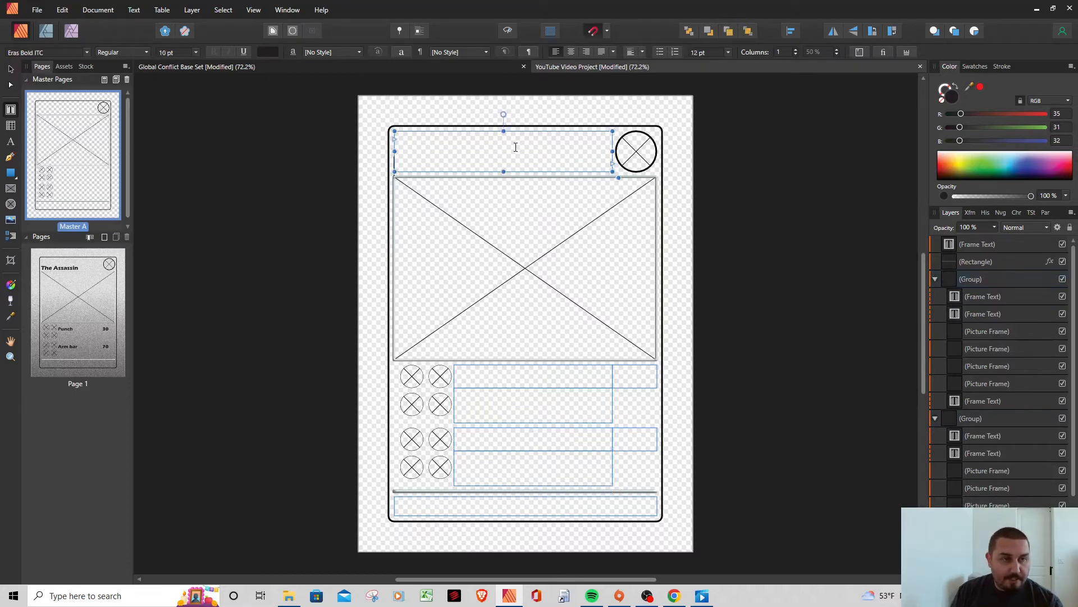
click(629, 52)
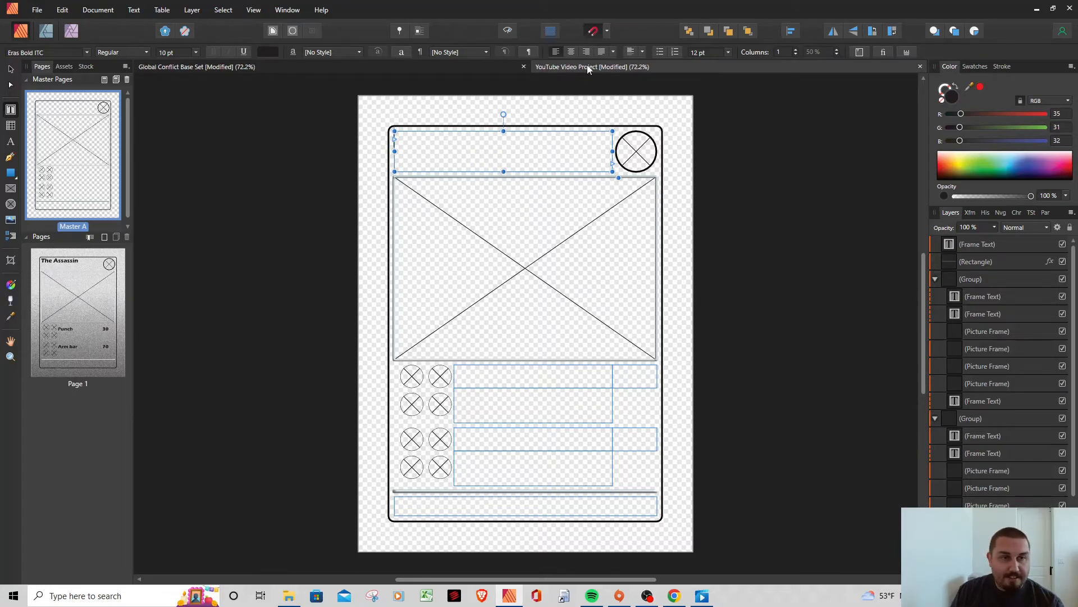
click(571, 52)
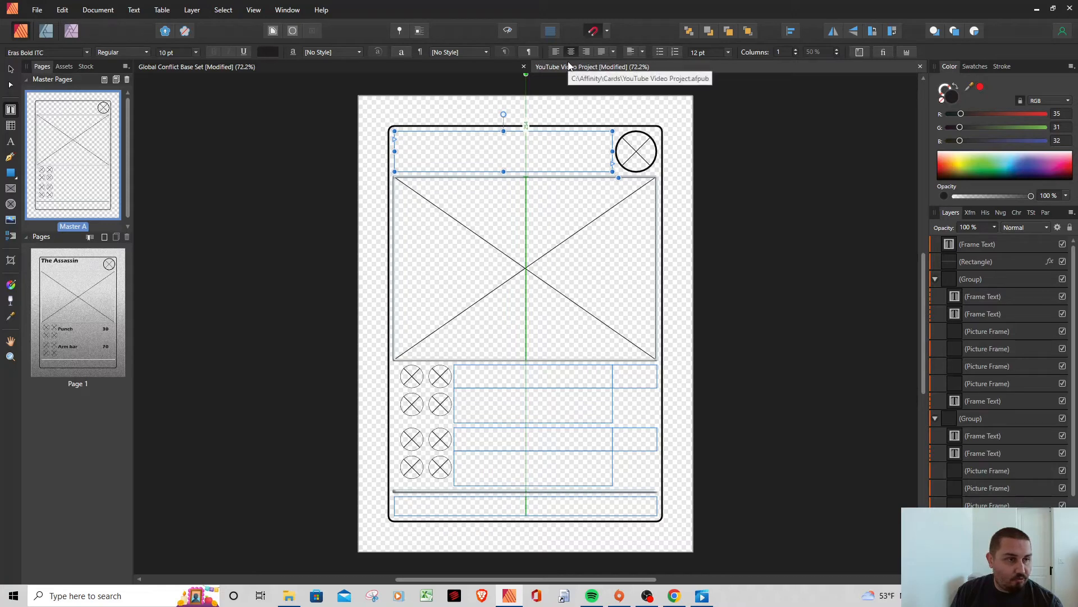
Check the text settings of the upper attack name frame and the title frame on Master A
click(121, 309)
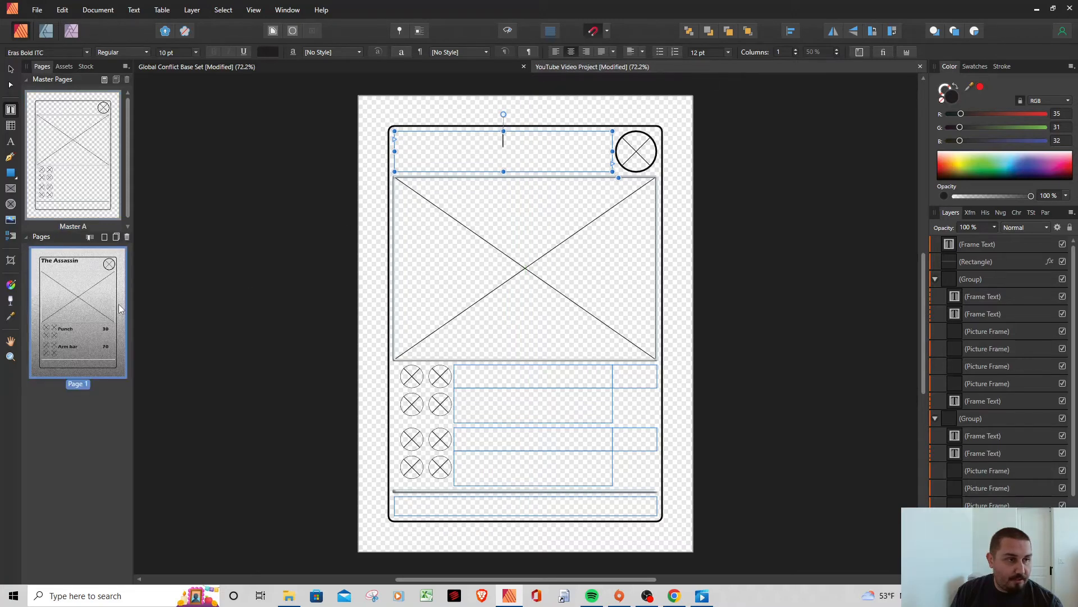
click(560, 291)
click(519, 370)
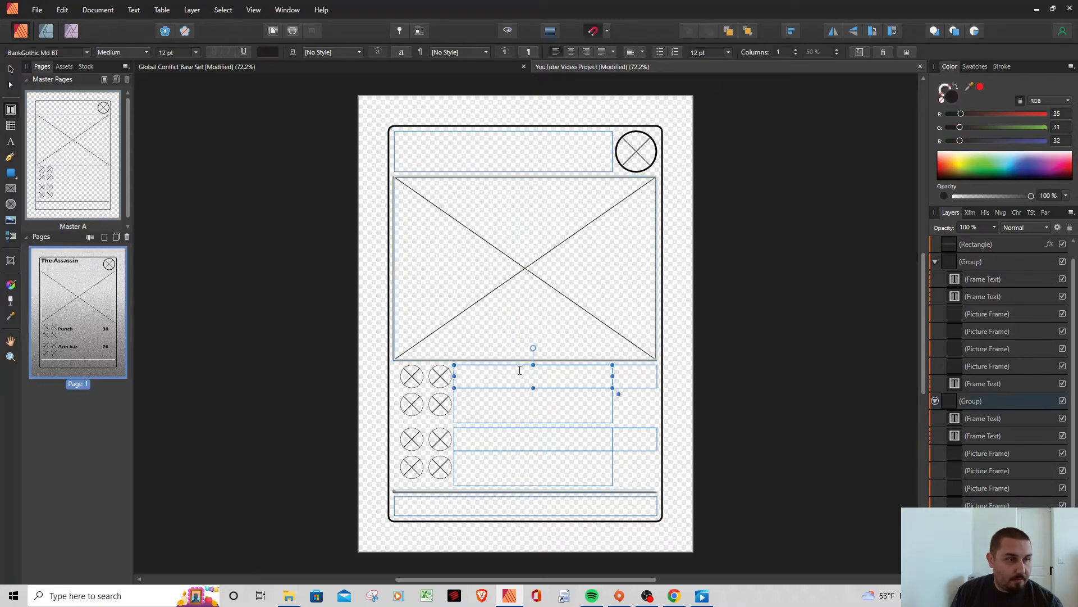
click(518, 170)
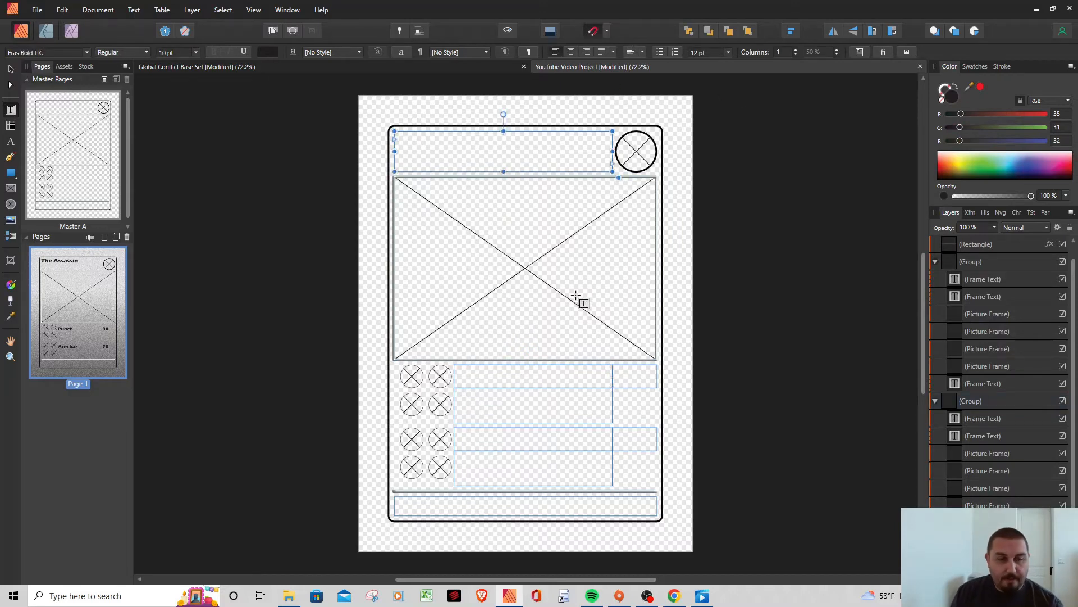
On page 1, enter "Flip a coin. If heads, your opponent's unit is now disabled." in the description frame under Arm bar
click(72, 306)
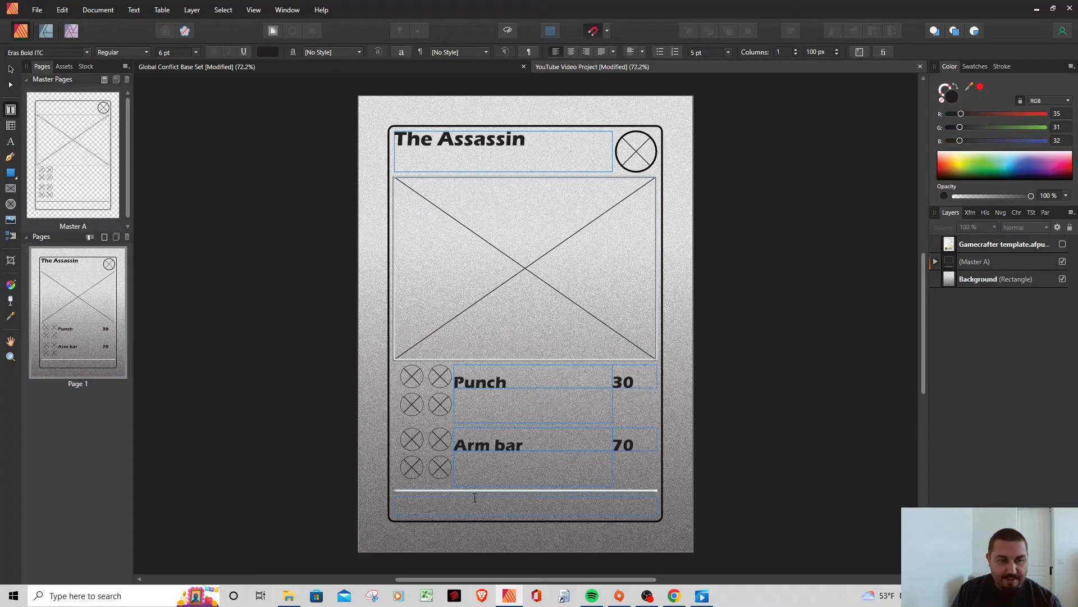
click(472, 458)
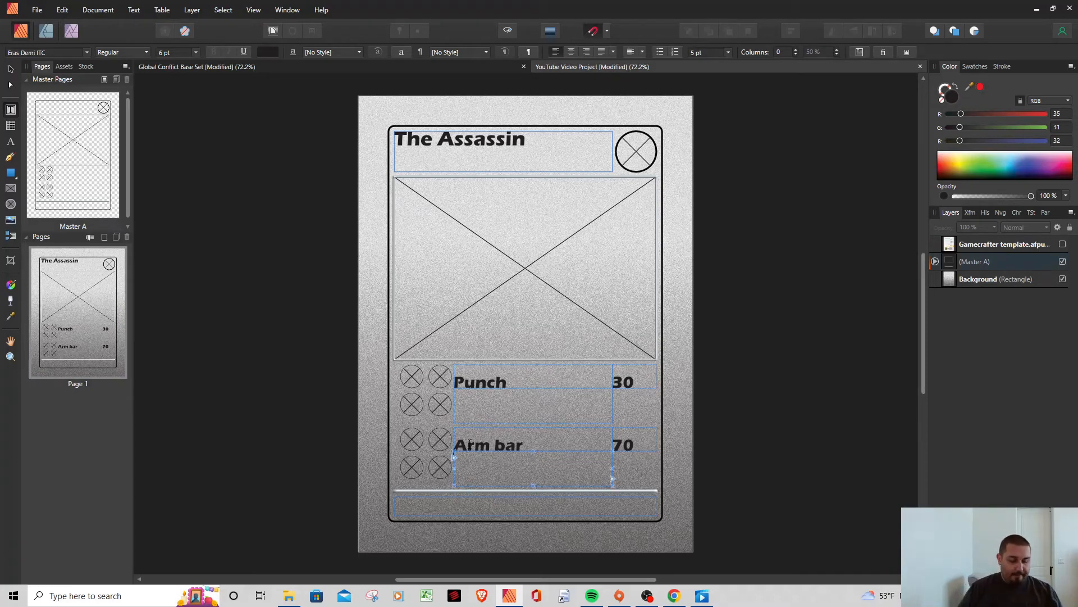
text(F)
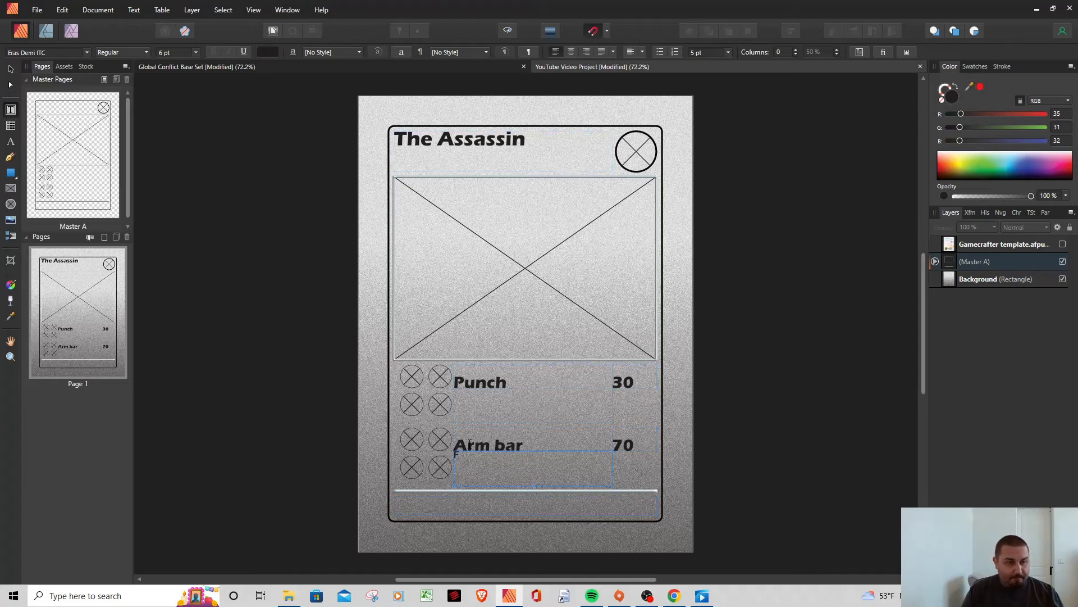
text(Flip a)
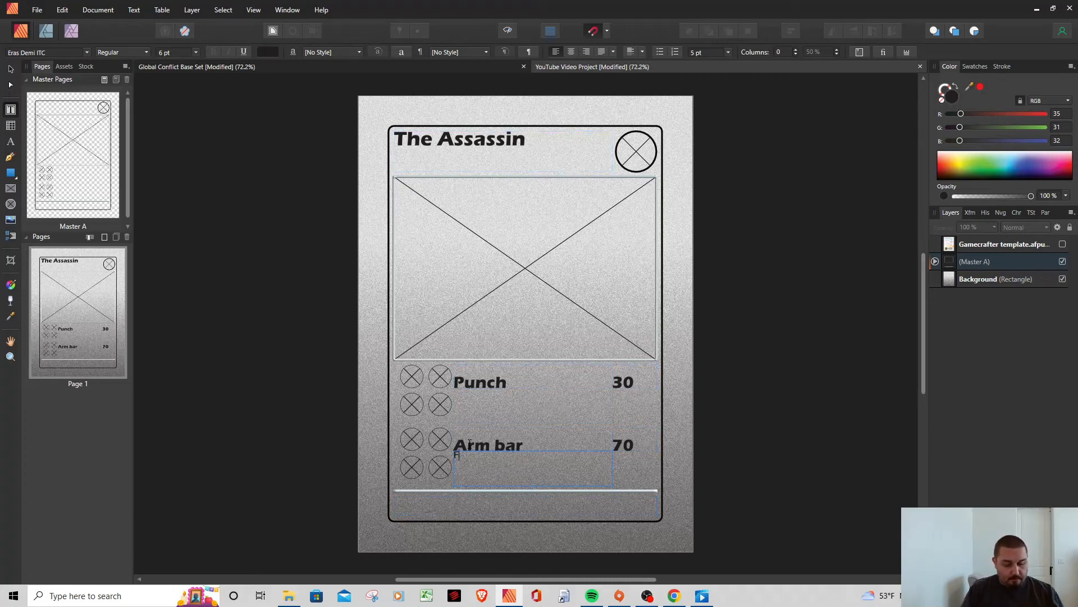
text( co)
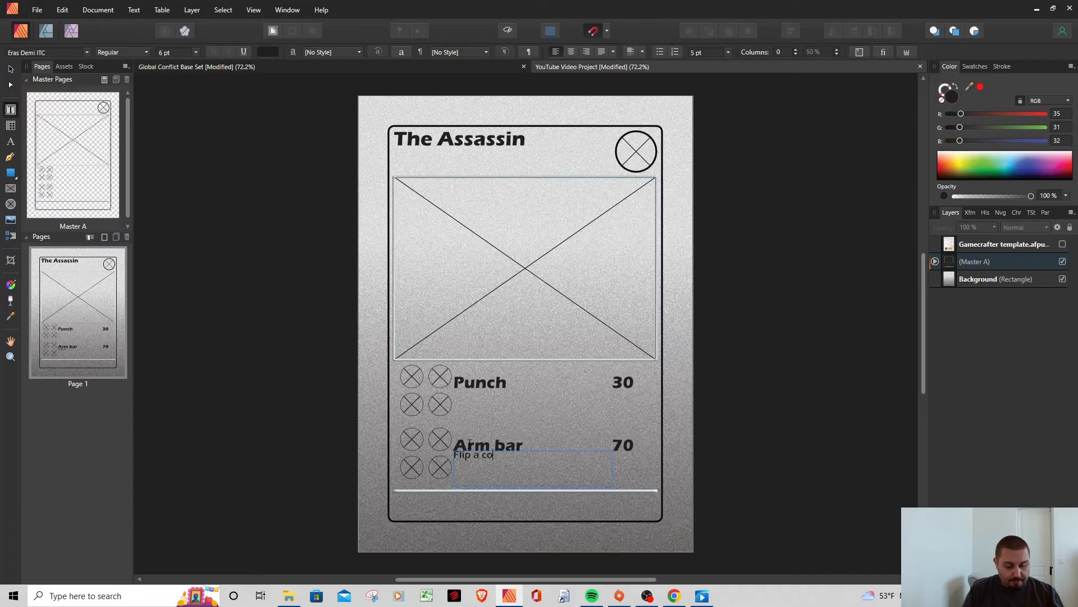
text(in. If heads )
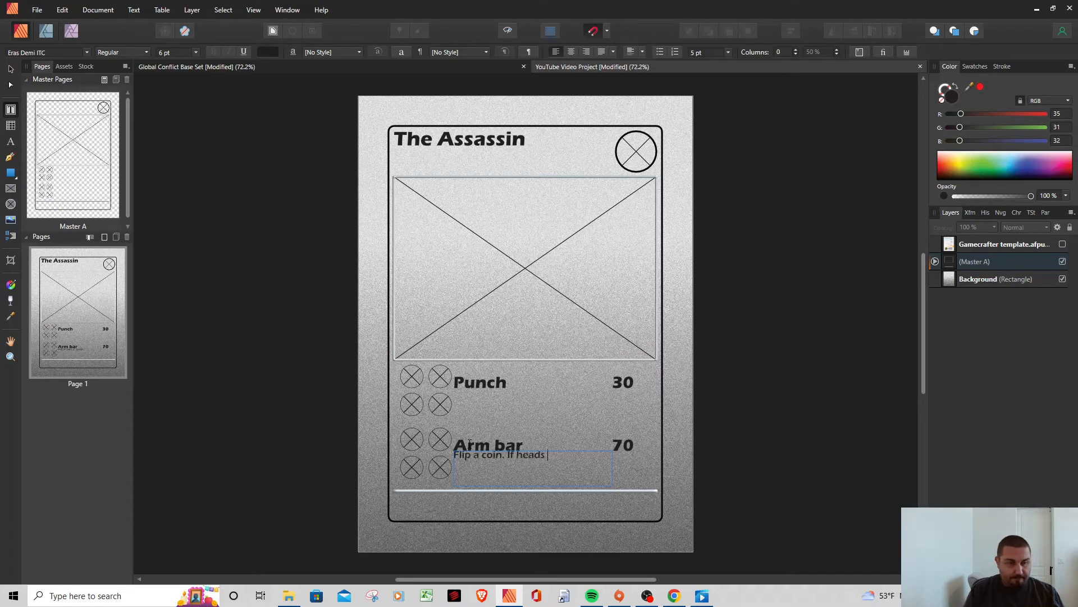
text(your)
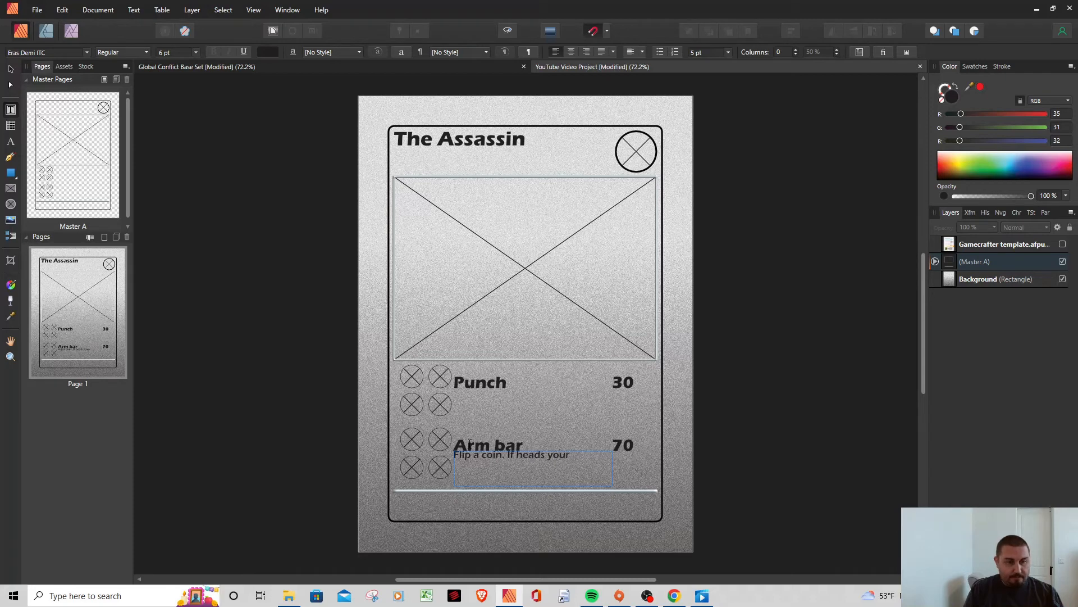
key(BackSpace)
key(BackSpace)
key(BackSpace)
key(BackSpace)
key(BackSpace)
key(BackSpace)
text(, your opponent)
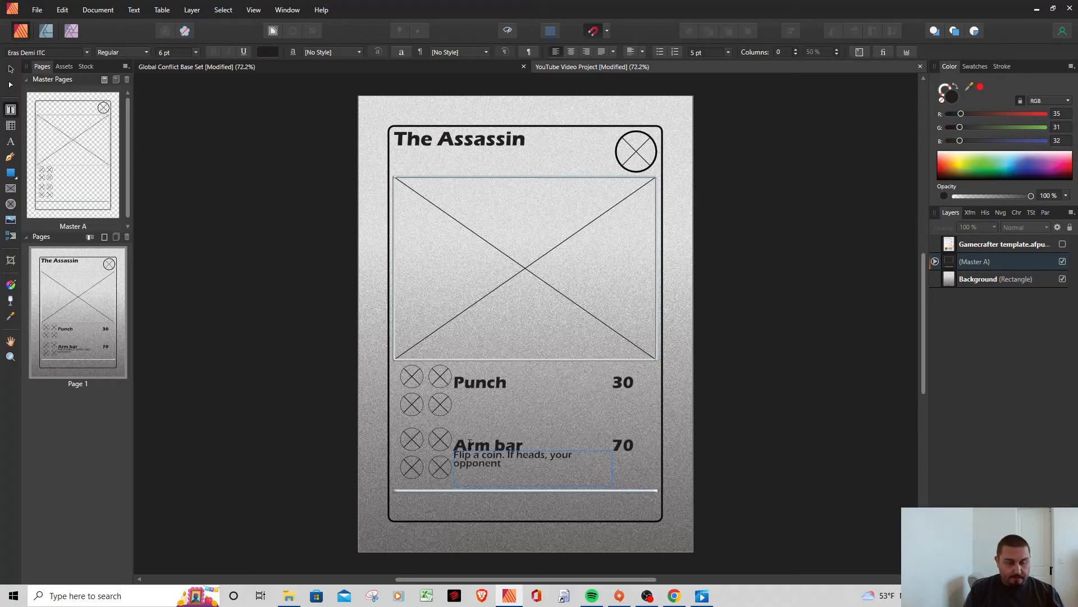
text('s )
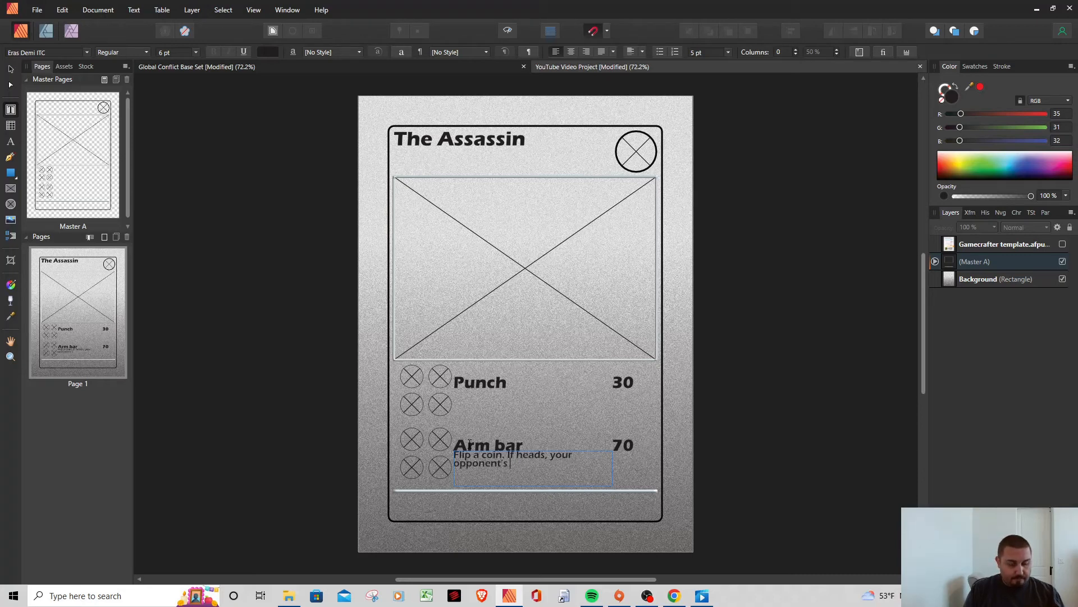
text(unit is now )
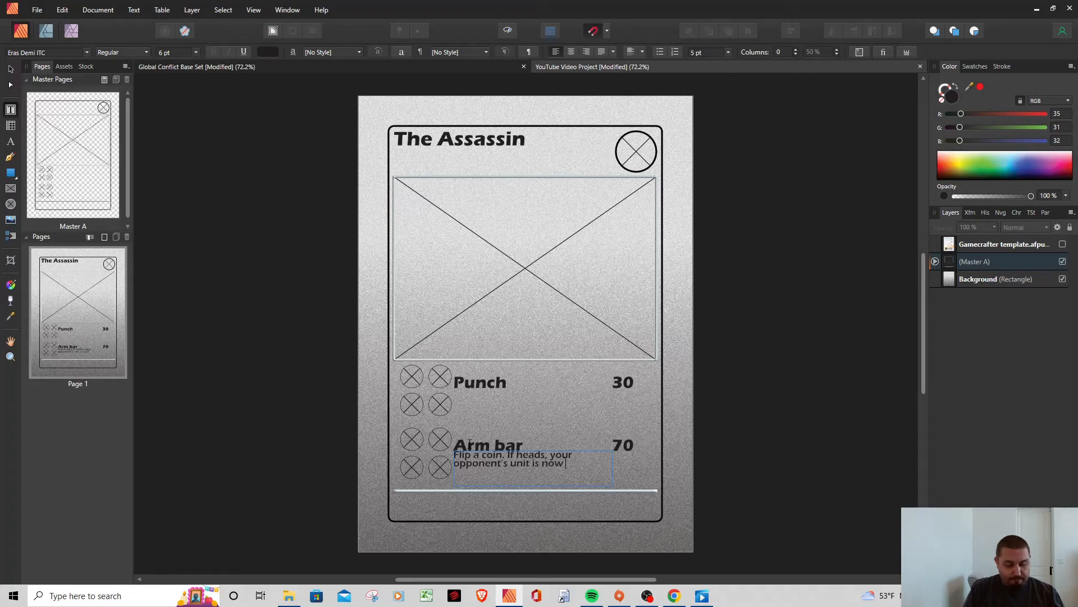
text(disable)
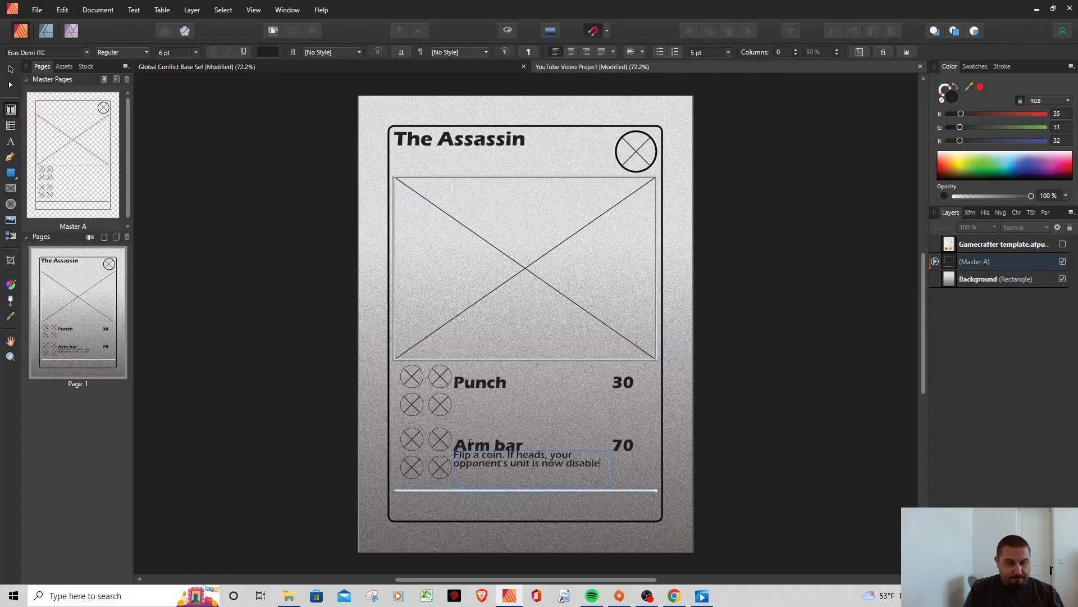
text(d.)
key(Escape)
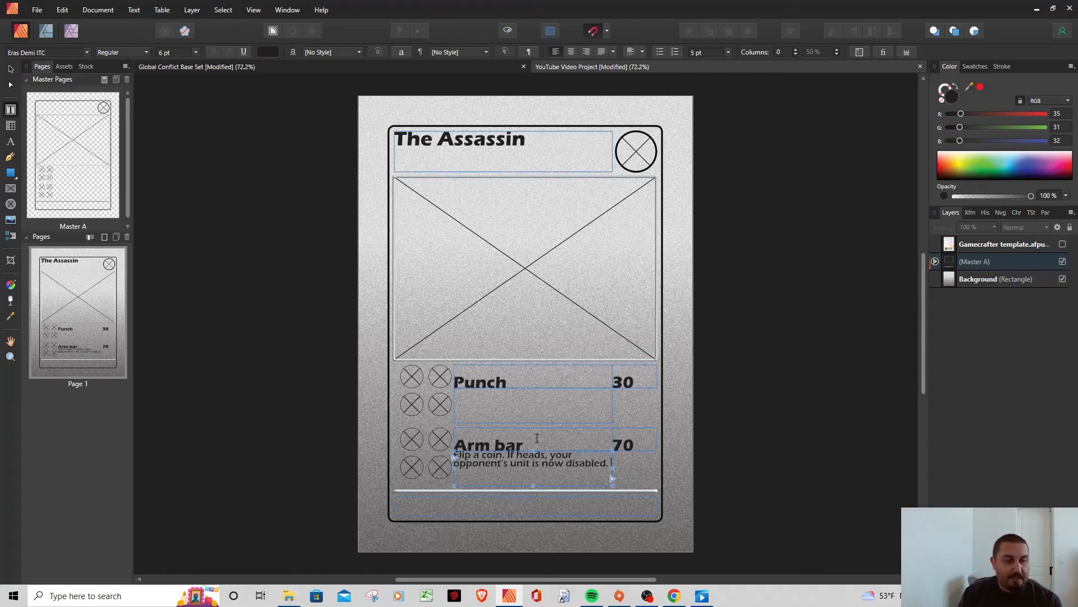
Open Master A and set the lower attack group's name frame to center vertical alignment
click(10, 69)
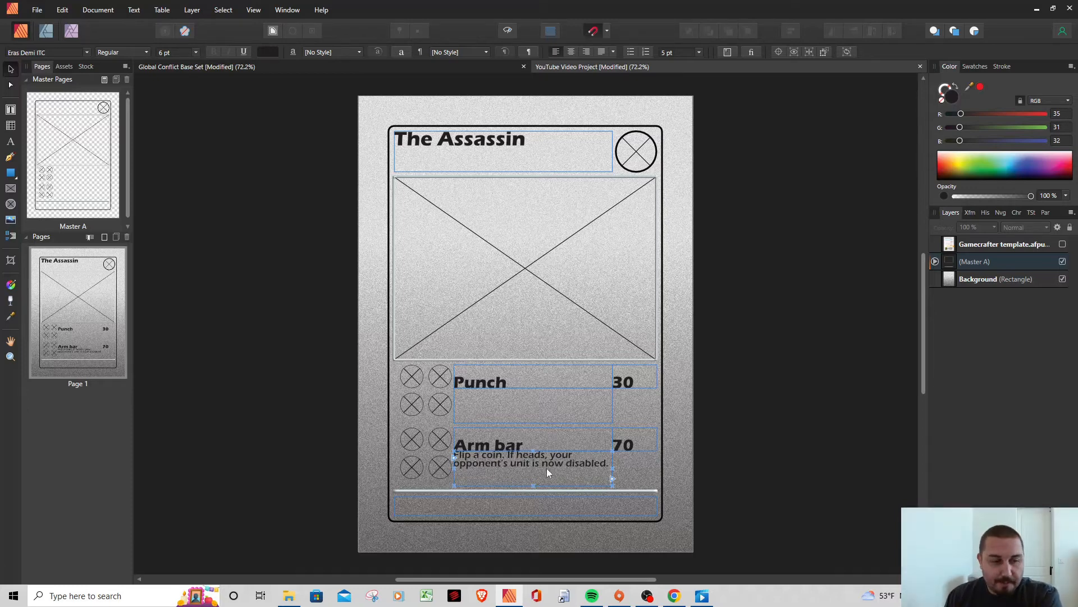
double_click(79, 178)
click(475, 445)
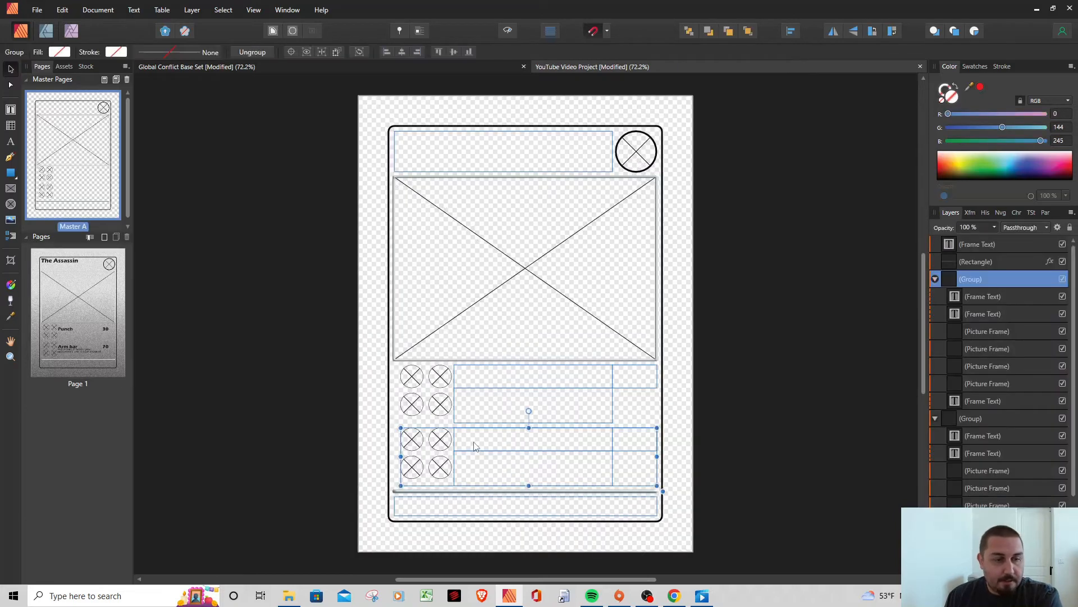
click(985, 299)
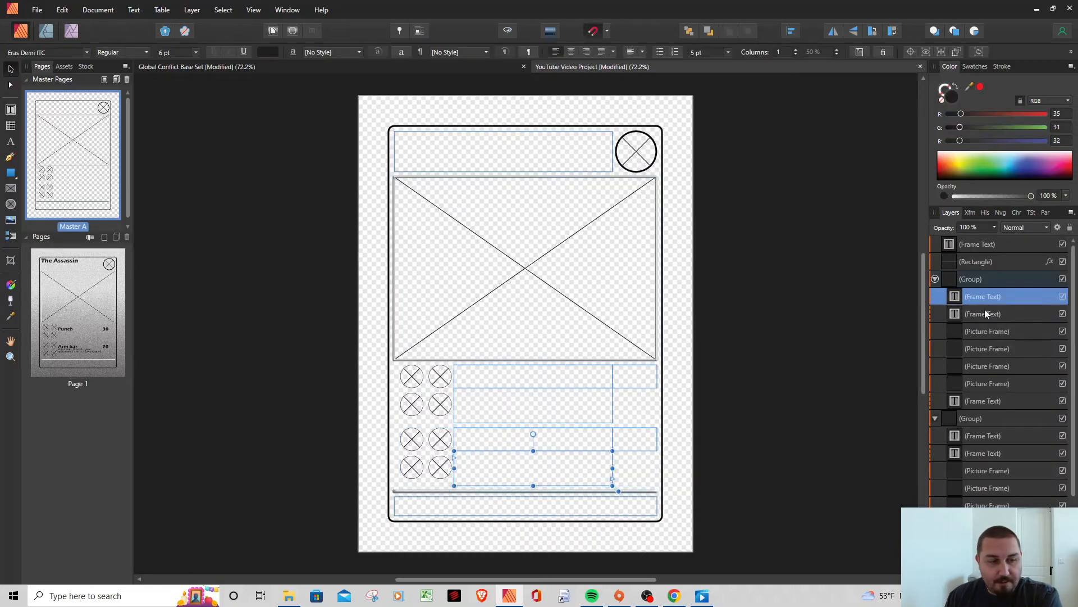
click(583, 438)
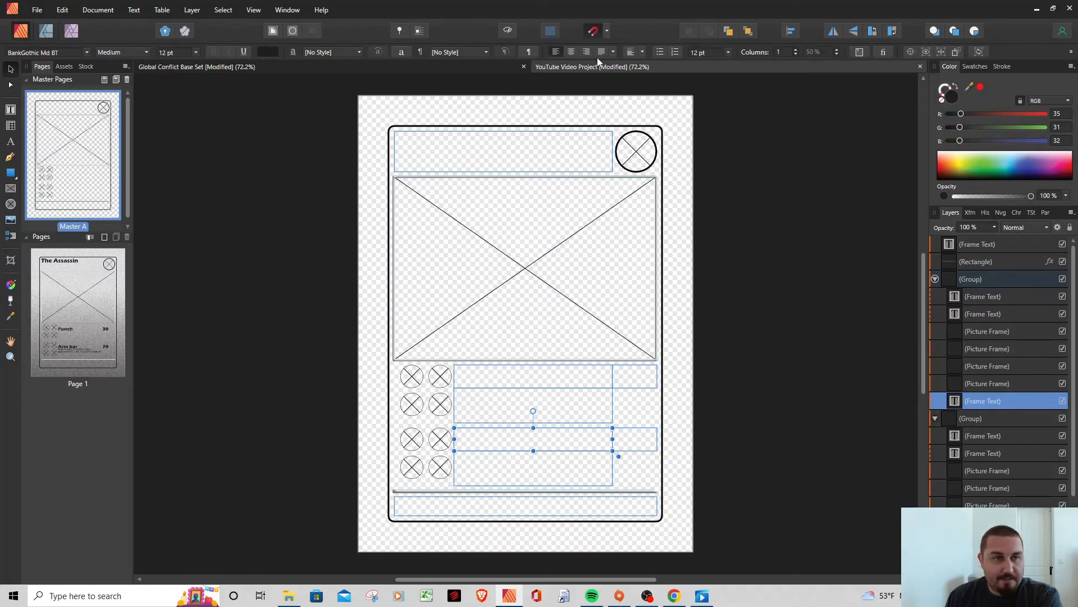
click(631, 52)
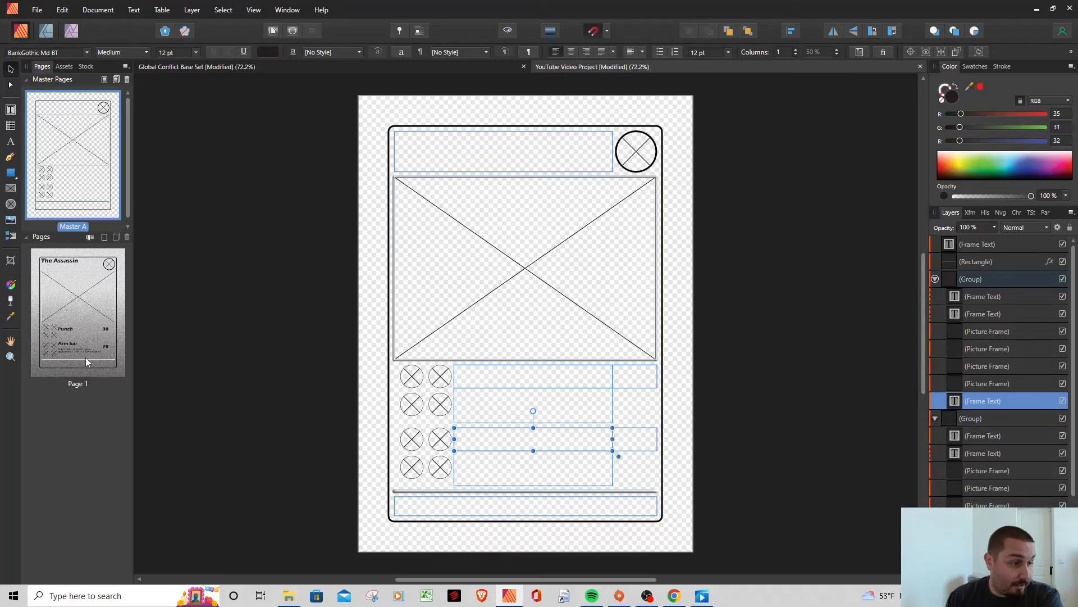
click(632, 53)
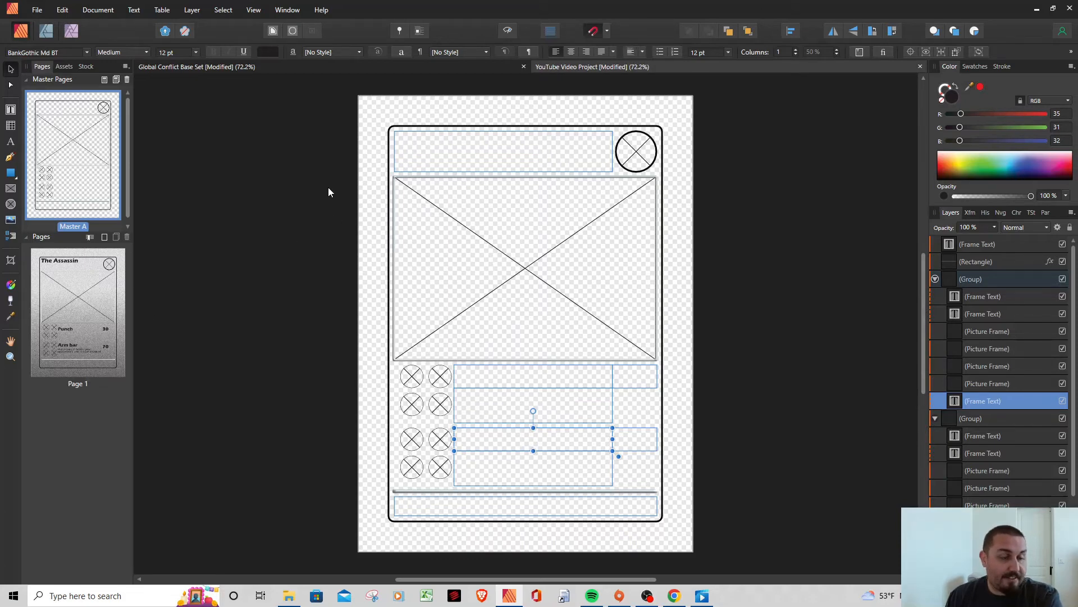
Set the upper attack group's name frame to center vertical alignment and view the result on page 1
click(511, 376)
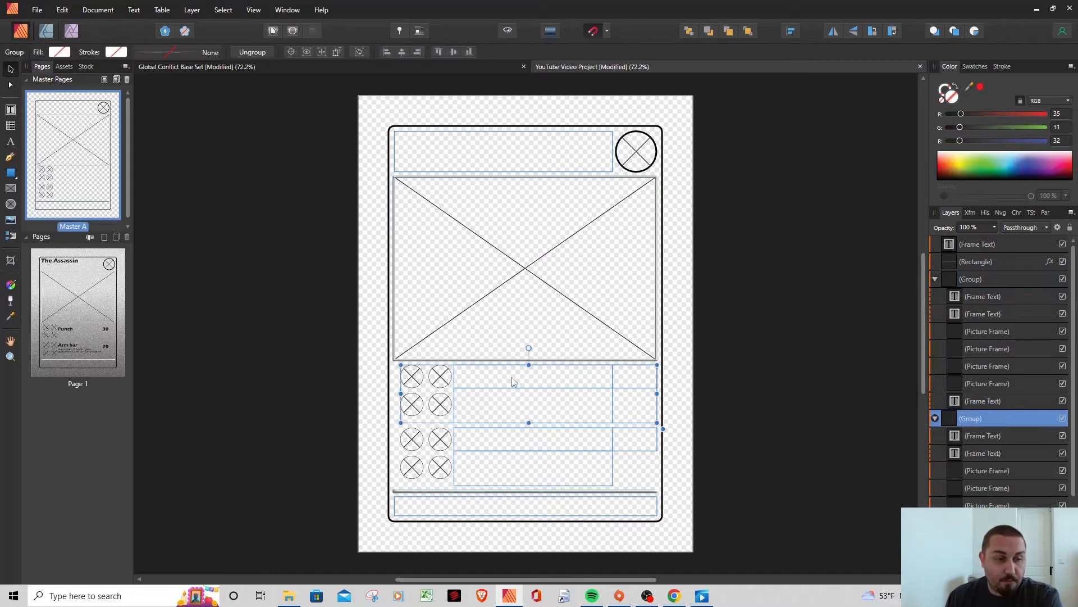
click(511, 376)
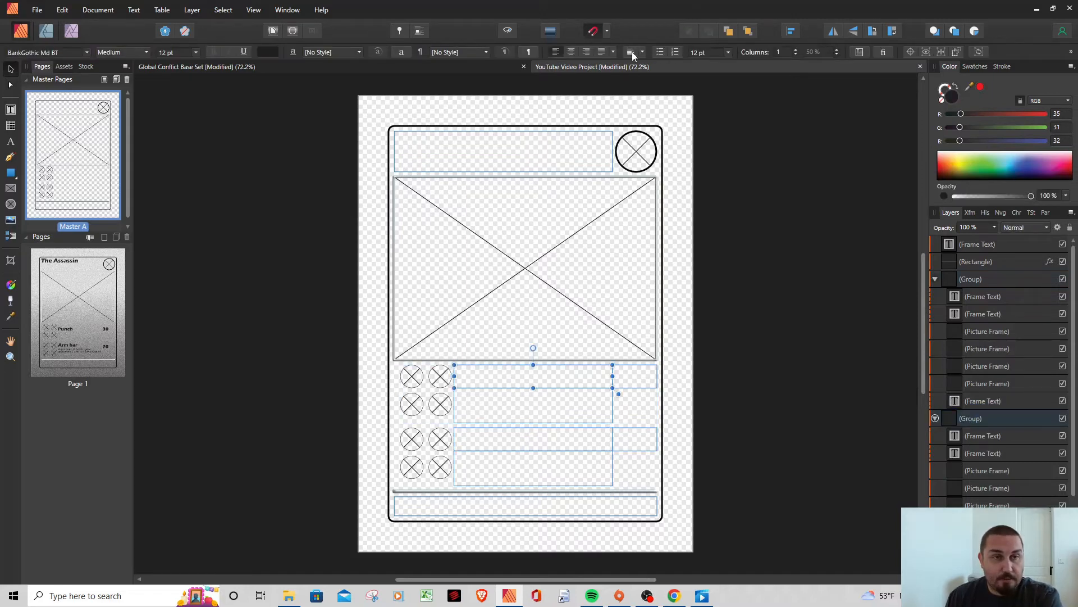
click(632, 53)
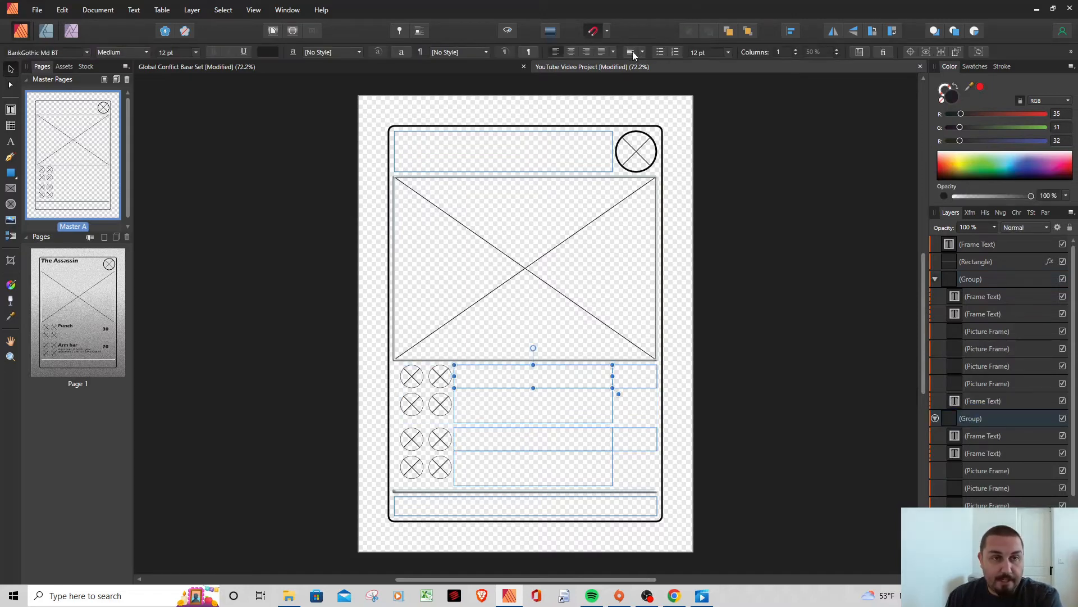
click(633, 52)
click(774, 97)
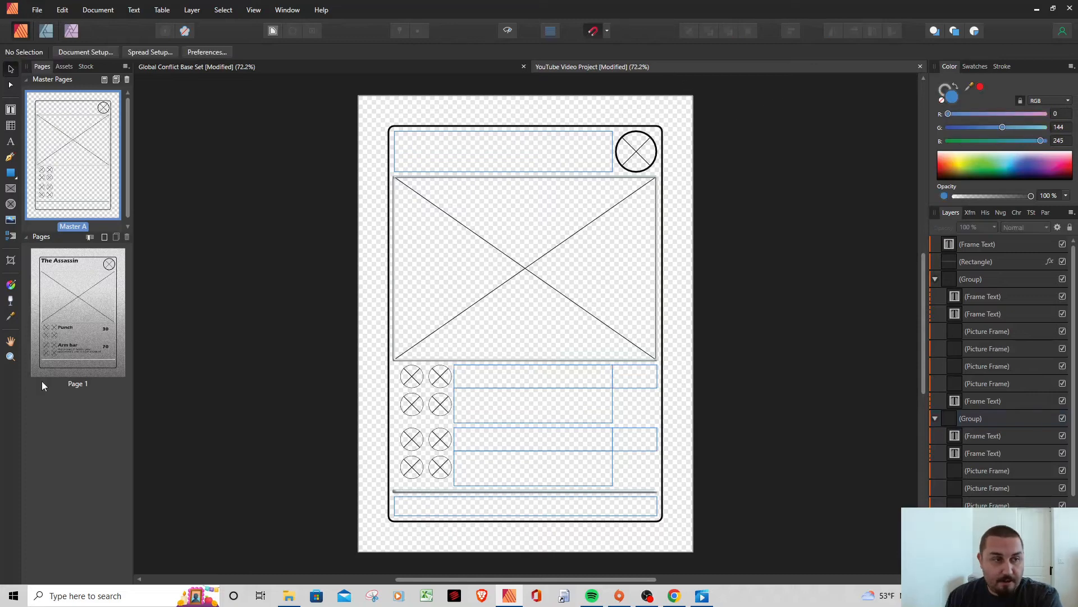
double_click(81, 334)
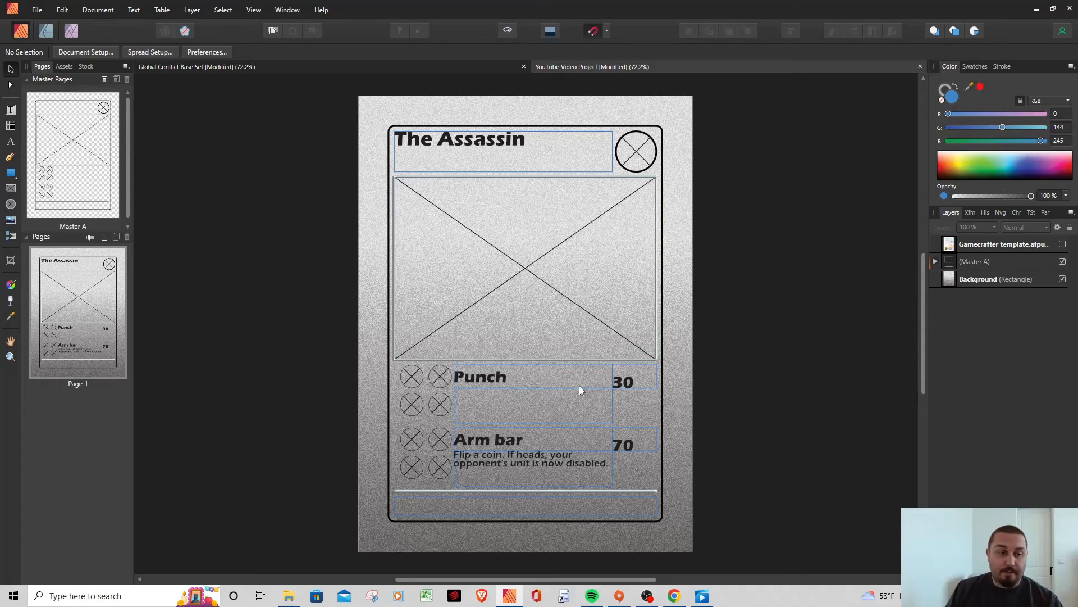
Return to Master A and set the small number frames in both attack groups to center vertical alignment
double_click(112, 173)
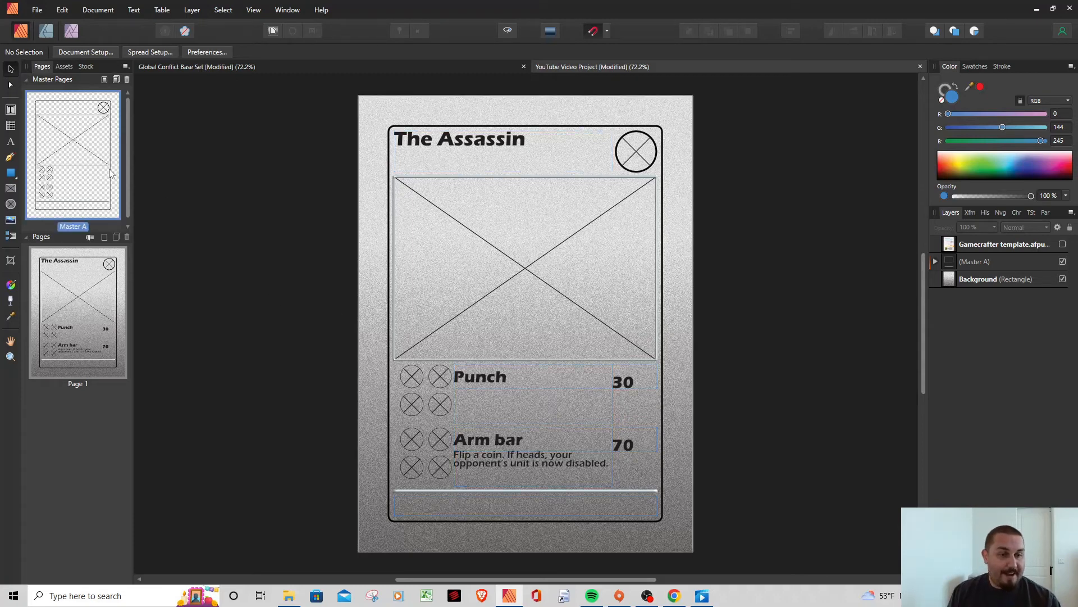
click(641, 382)
click(641, 381)
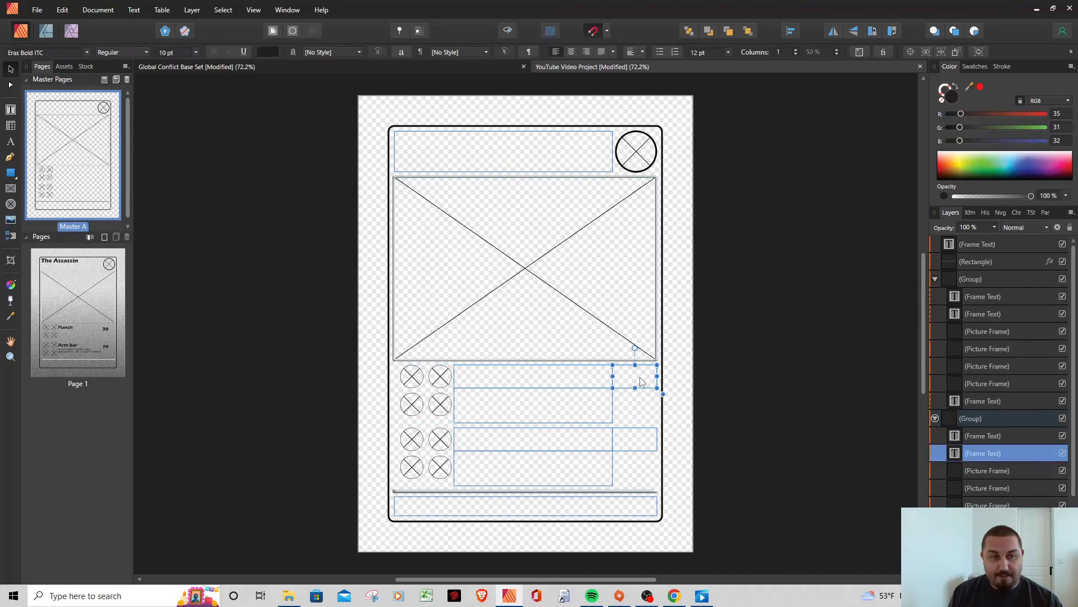
click(631, 53)
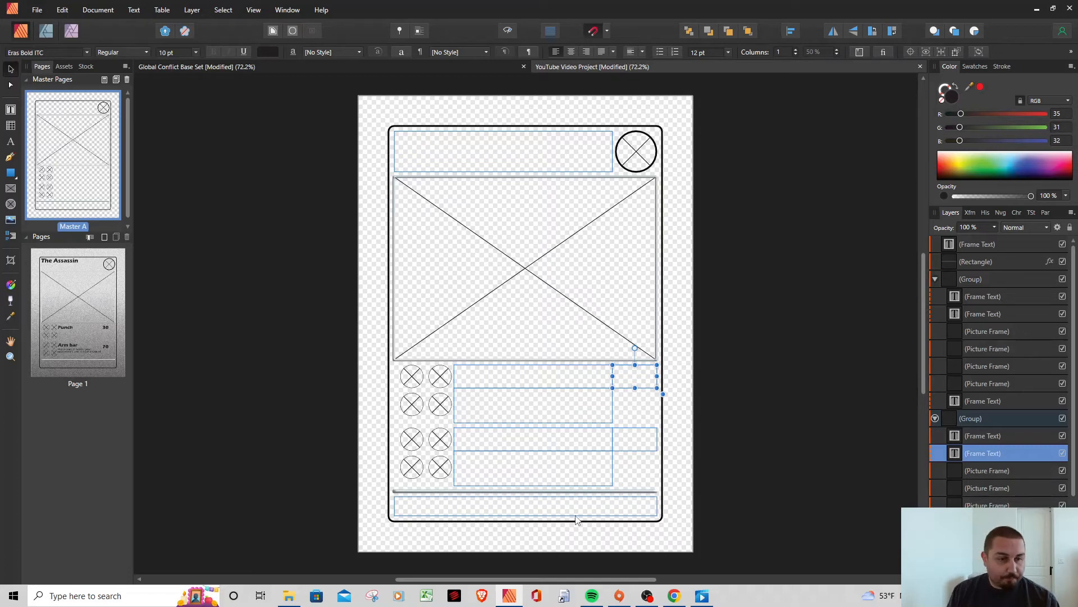
click(638, 446)
click(638, 446)
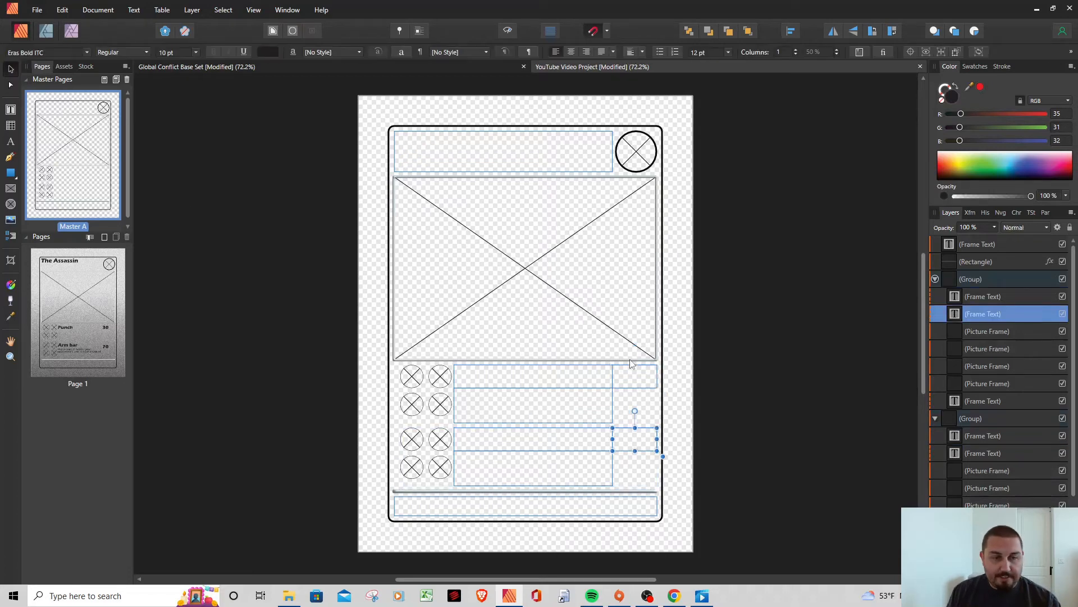
click(629, 50)
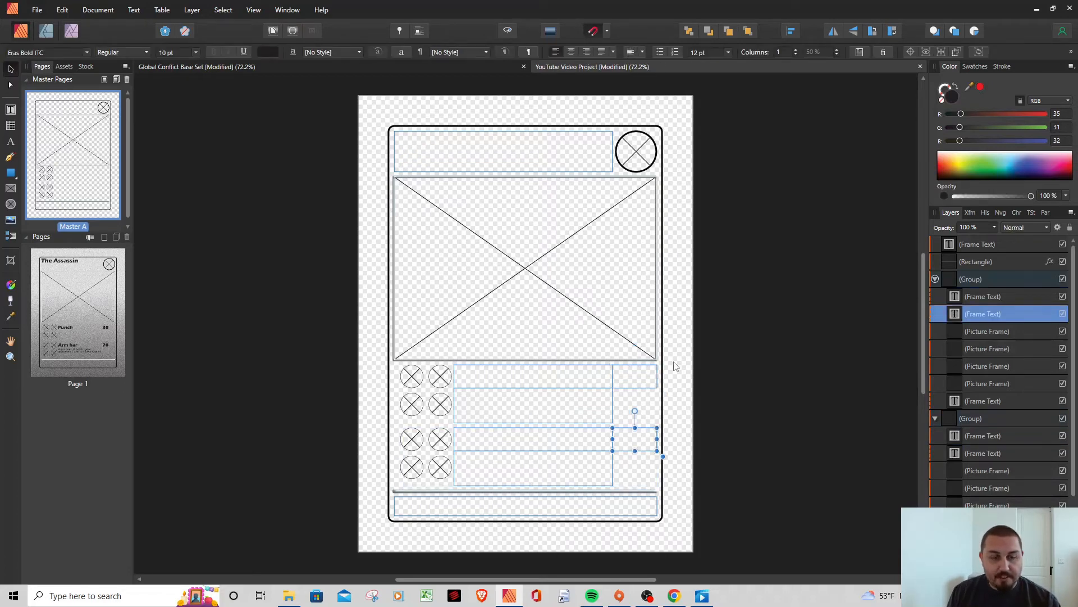
click(589, 480)
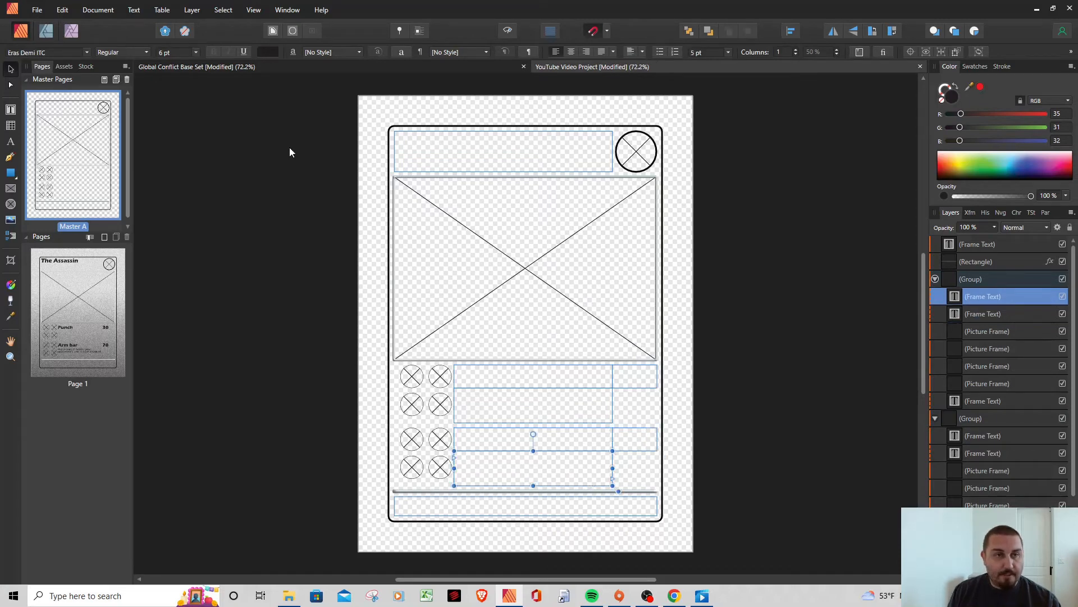
Open page 1 and turn on Preview Mode to view the card without frame outlines
click(66, 336)
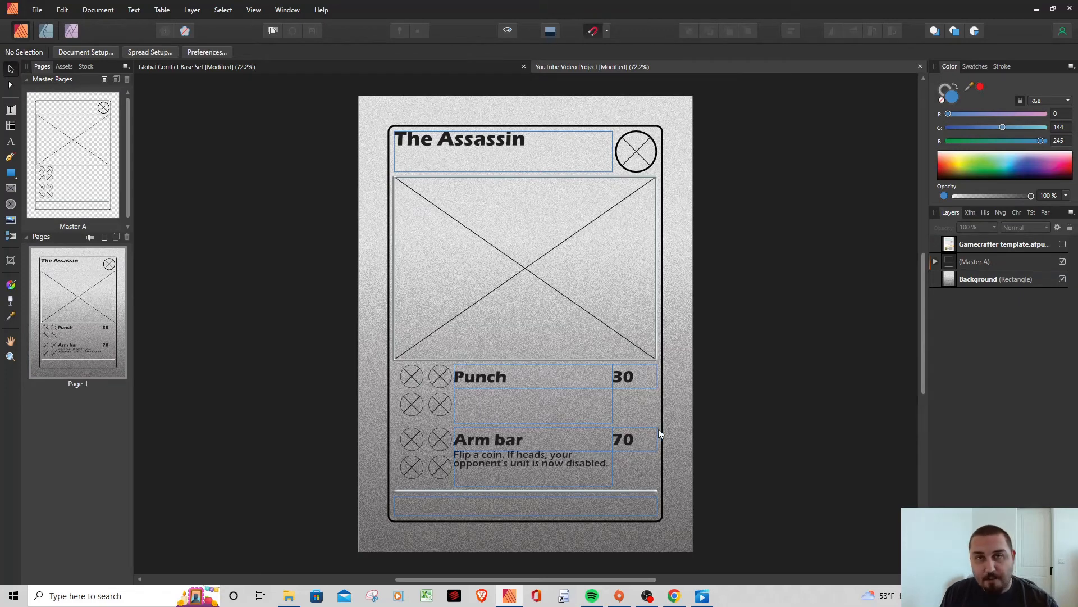
click(254, 11)
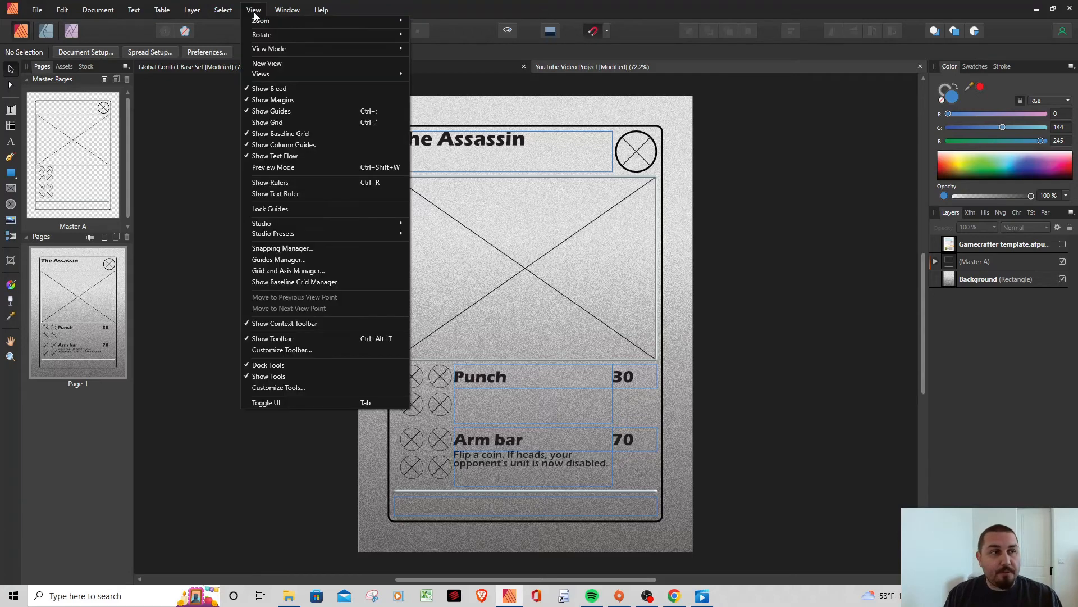
click(274, 167)
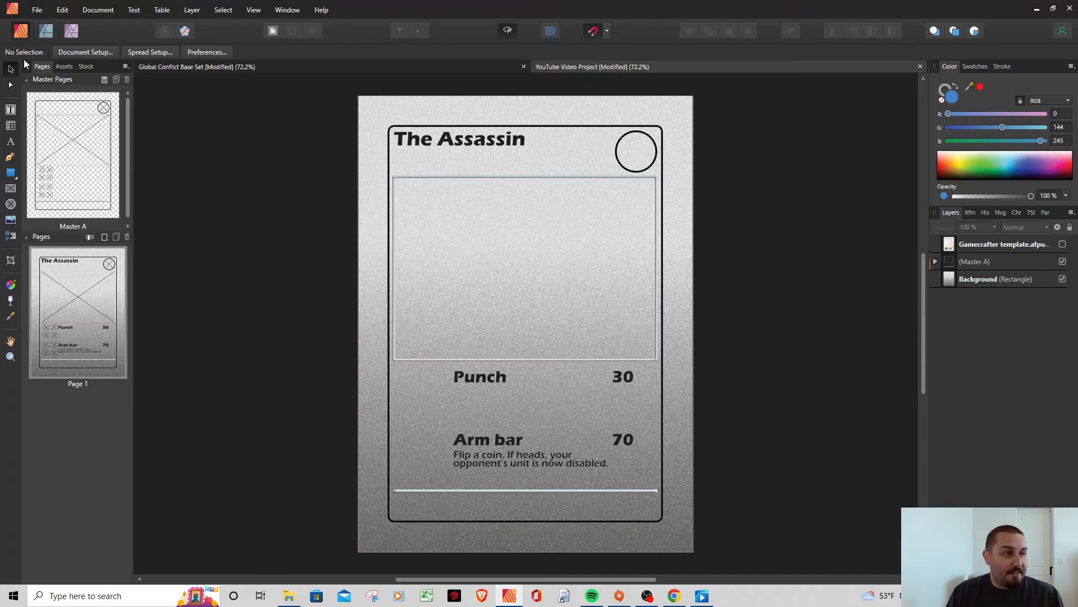
Turn off Preview Mode and place the Alt Mercenary Emblems image from Trading card assets into the round frame beside the card title
click(254, 10)
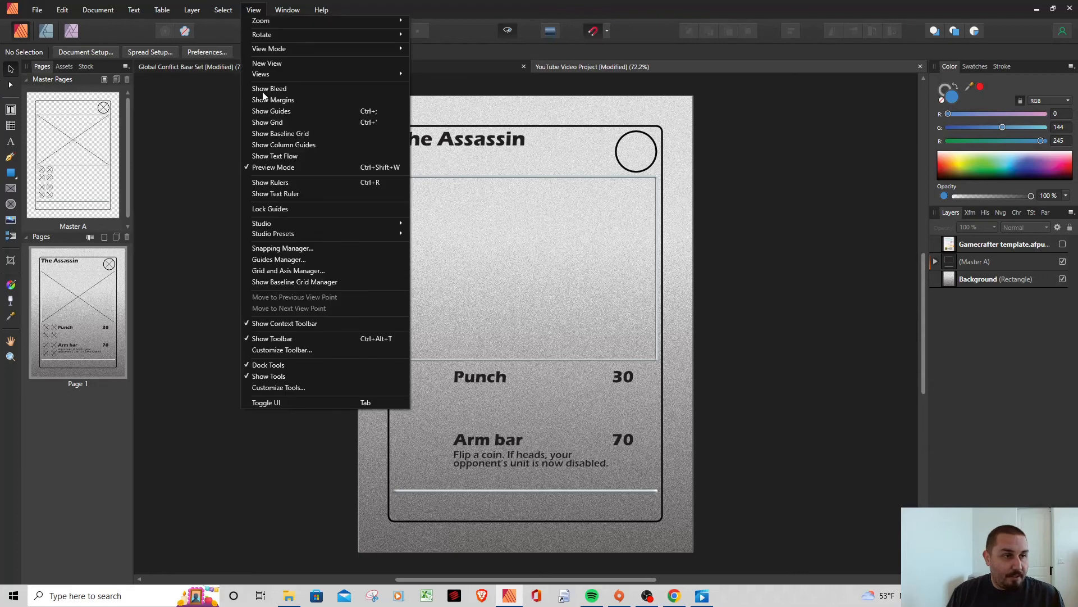
click(274, 167)
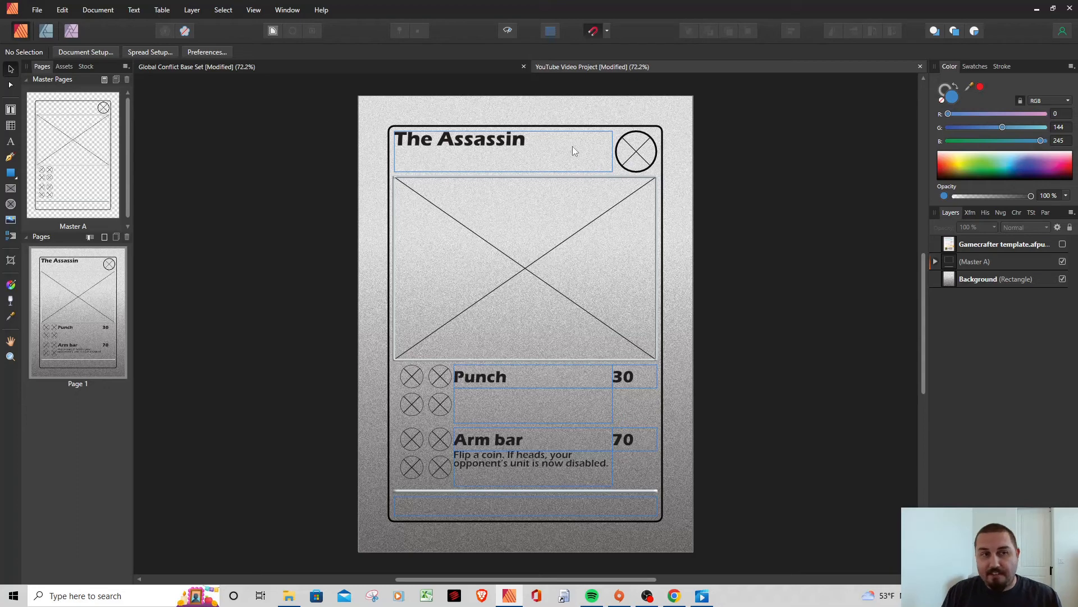
click(13, 223)
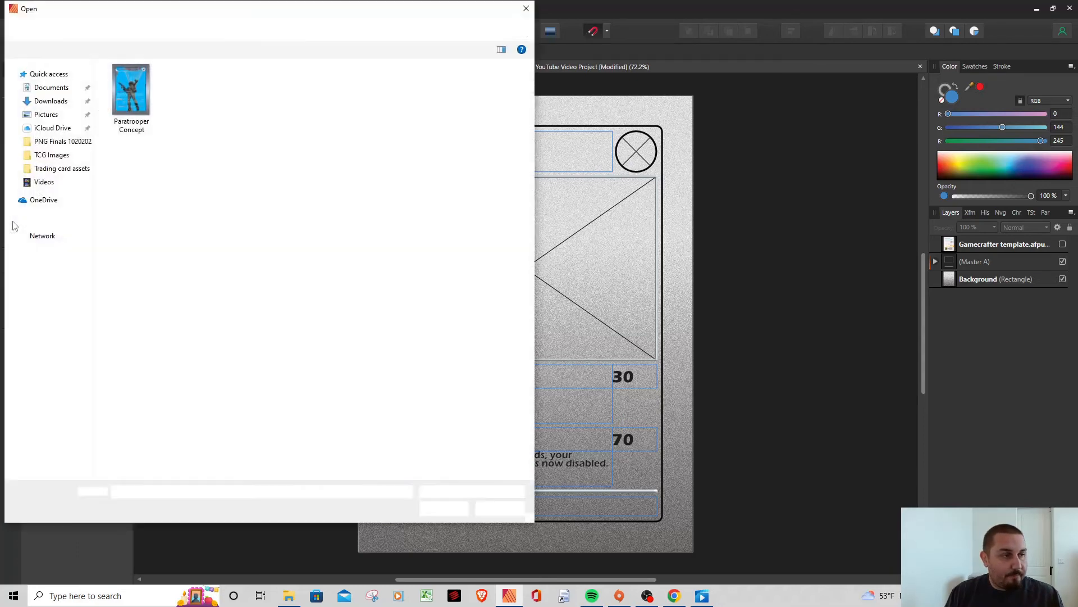
click(55, 31)
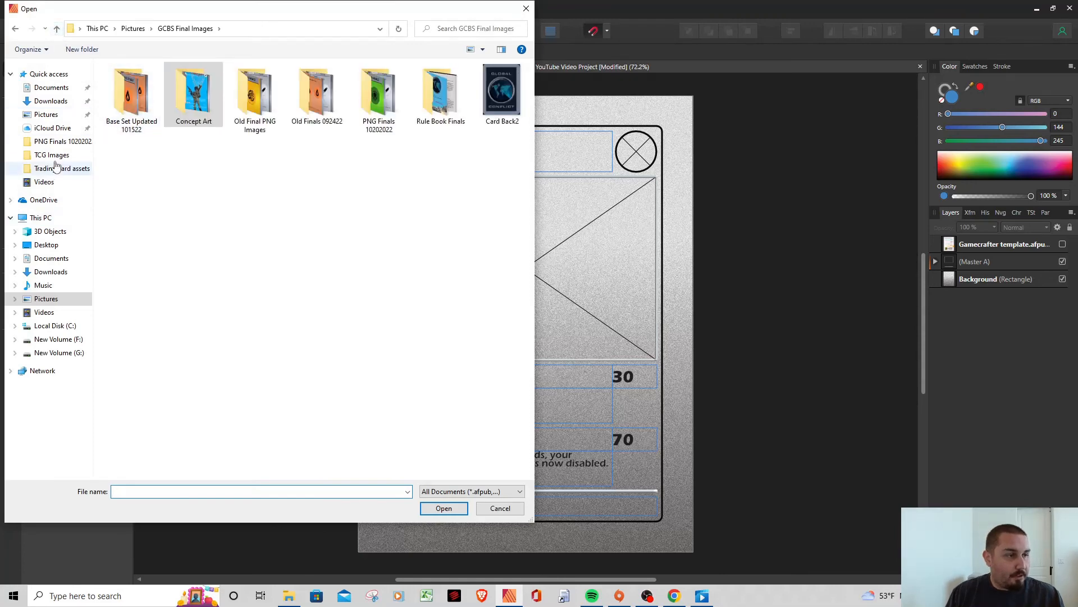
click(46, 300)
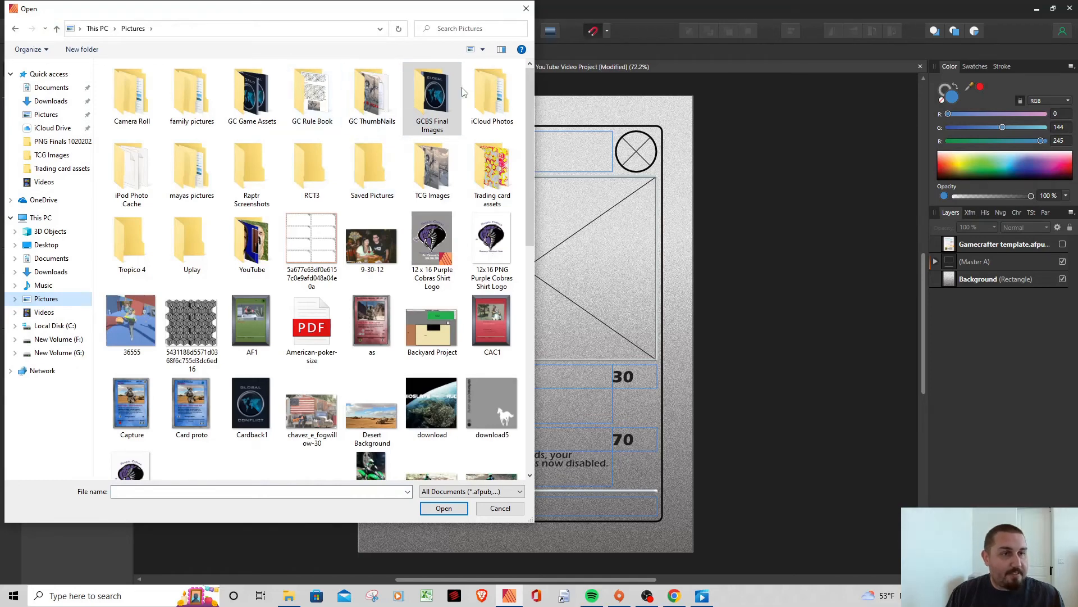
double_click(492, 170)
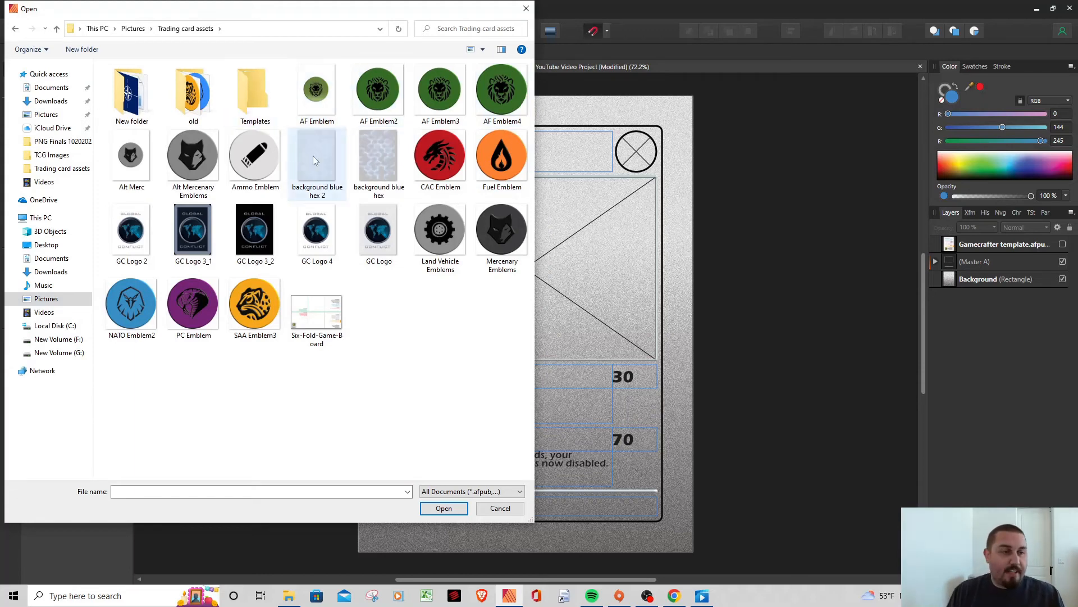
double_click(199, 162)
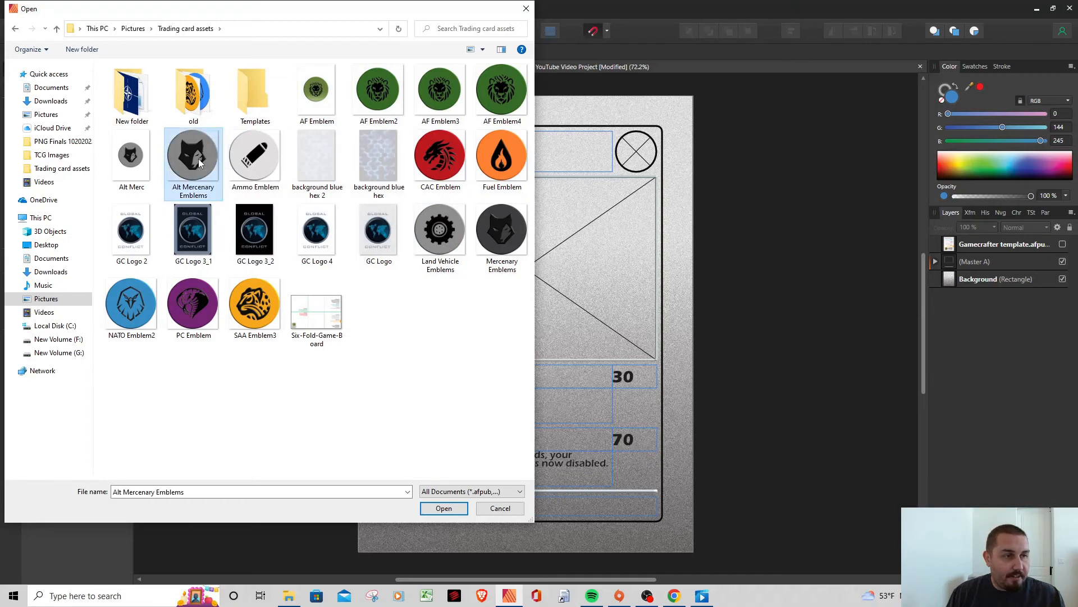
click(637, 155)
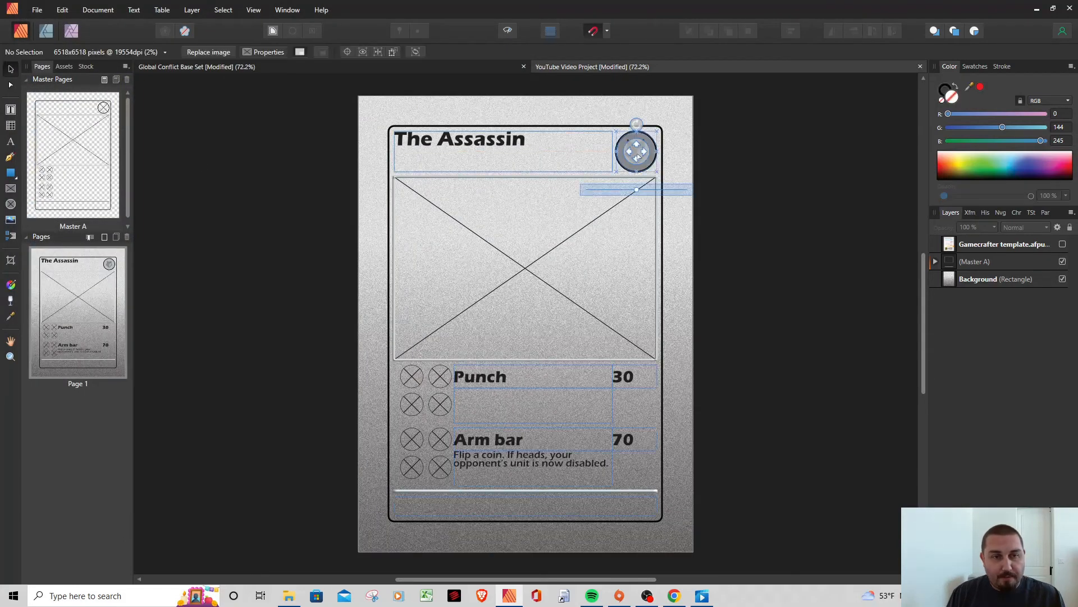
click(729, 160)
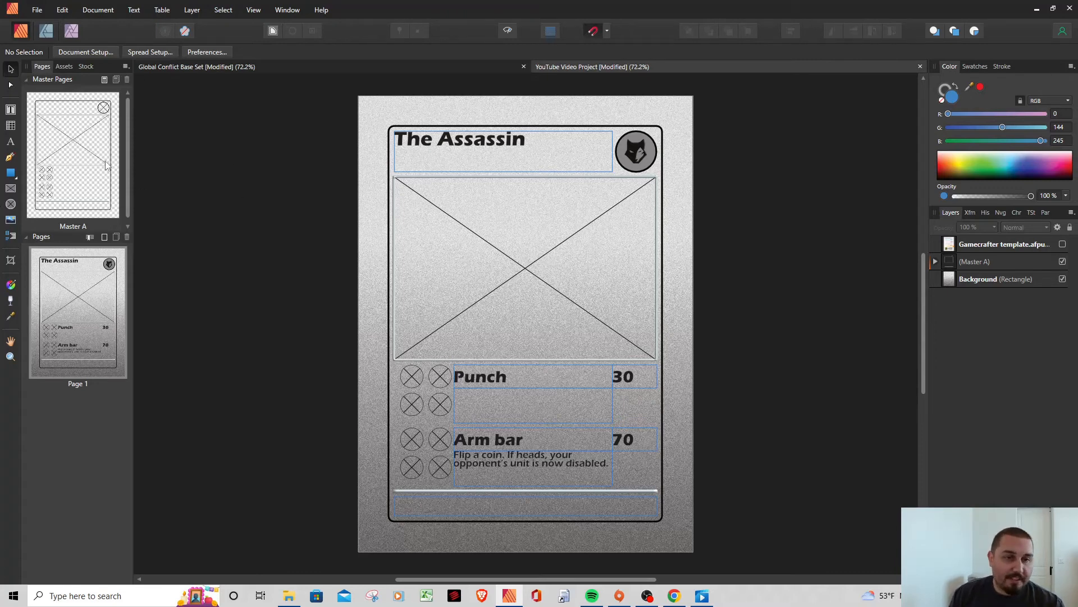
Open Master A, remove the stroke from the round emblem picture frame beside the title frame, and return to page 1
click(83, 152)
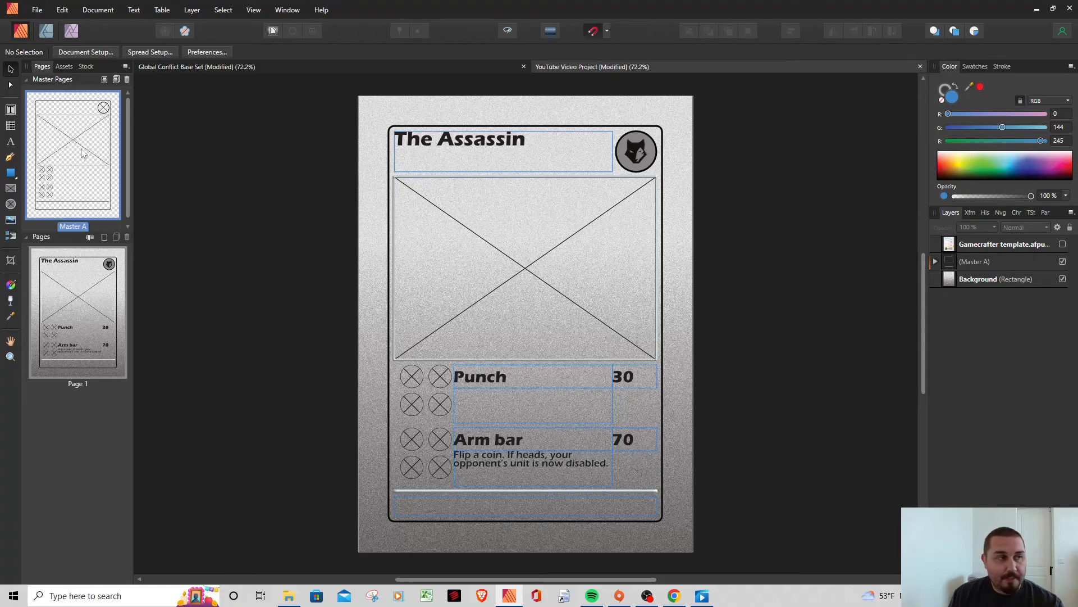
double_click(83, 152)
click(636, 151)
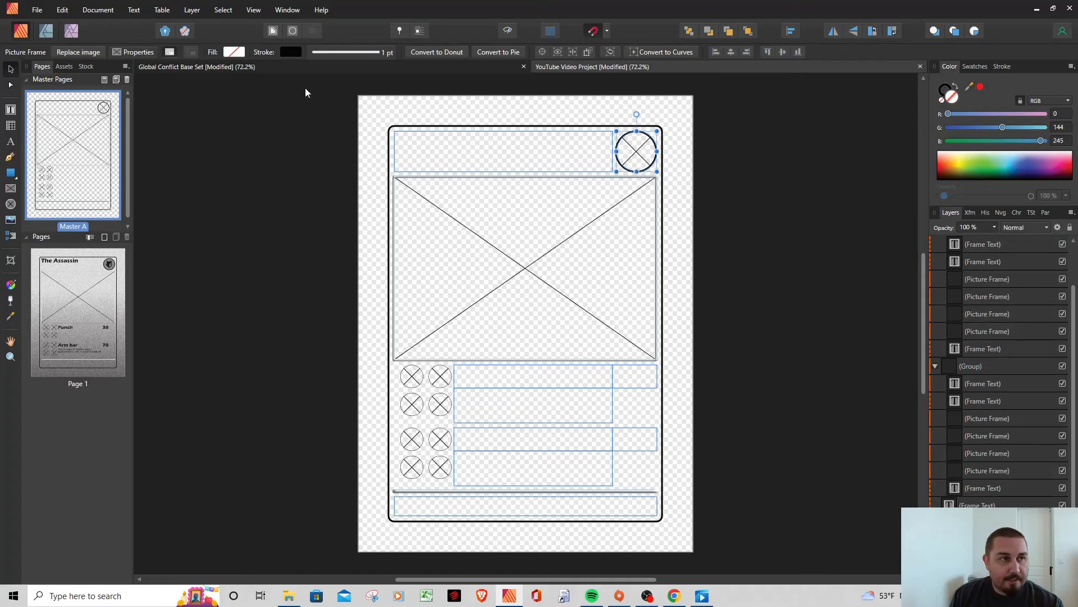
mouse_move(331, 53)
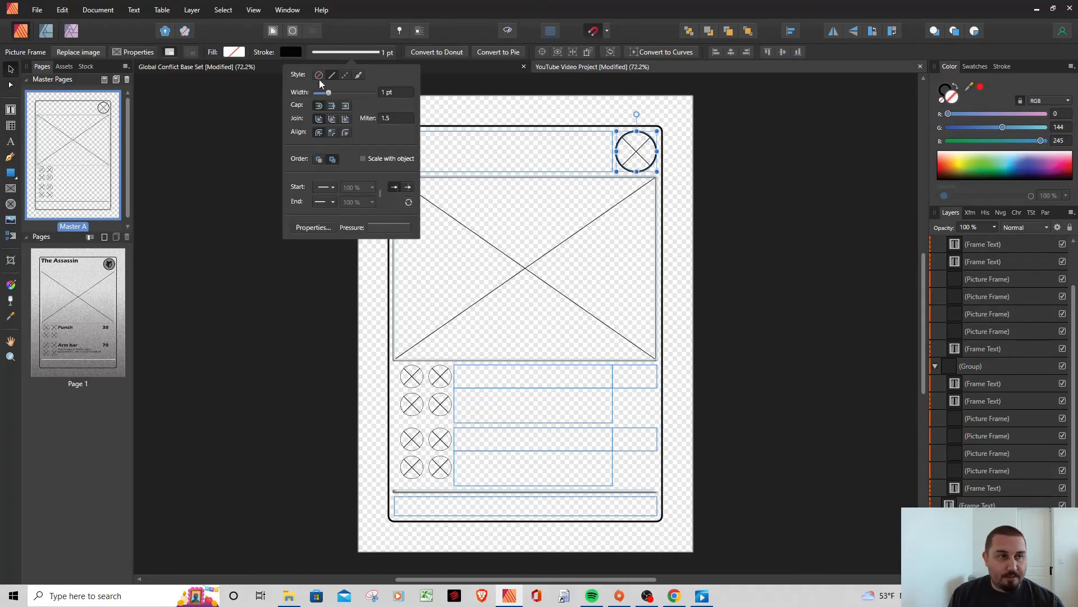
click(319, 75)
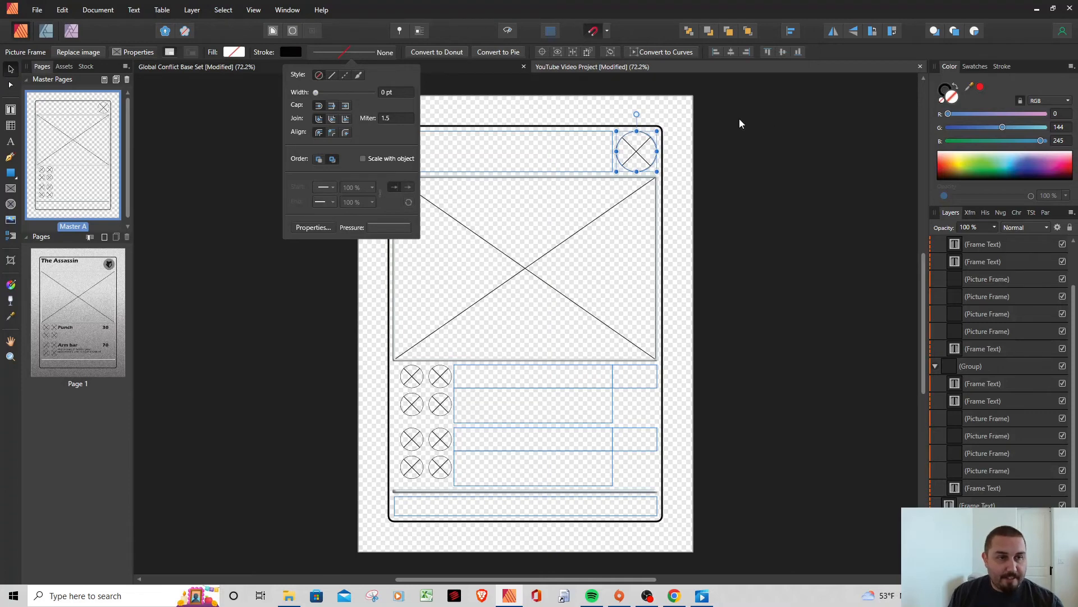
click(707, 158)
click(110, 312)
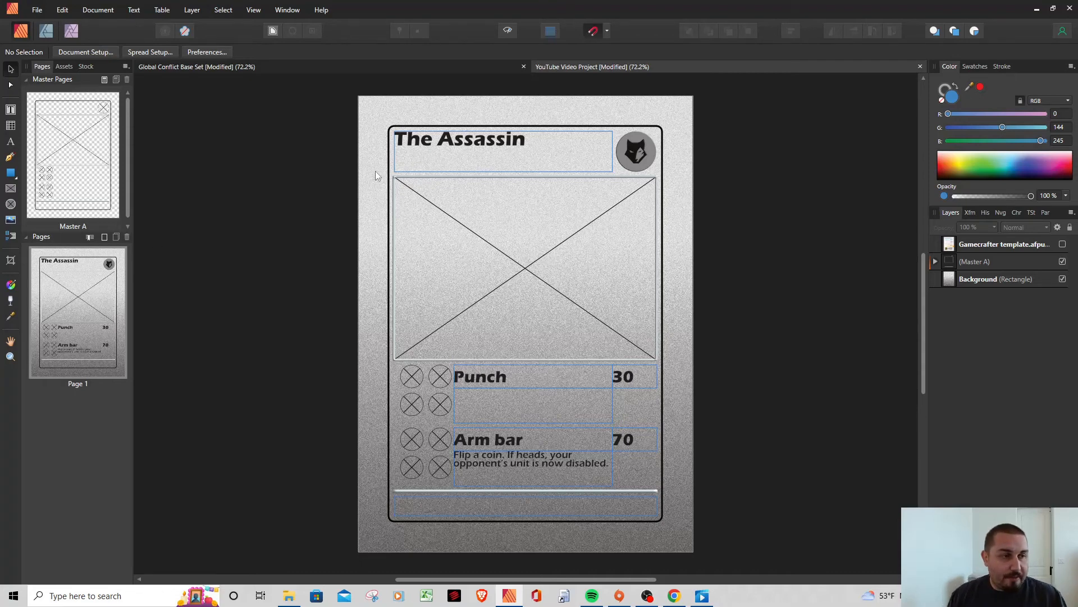
Apply a 3D layer effect with a 5 px radius to Master A's round emblem frame in the Designer persona, and view it on page 1
double_click(66, 171)
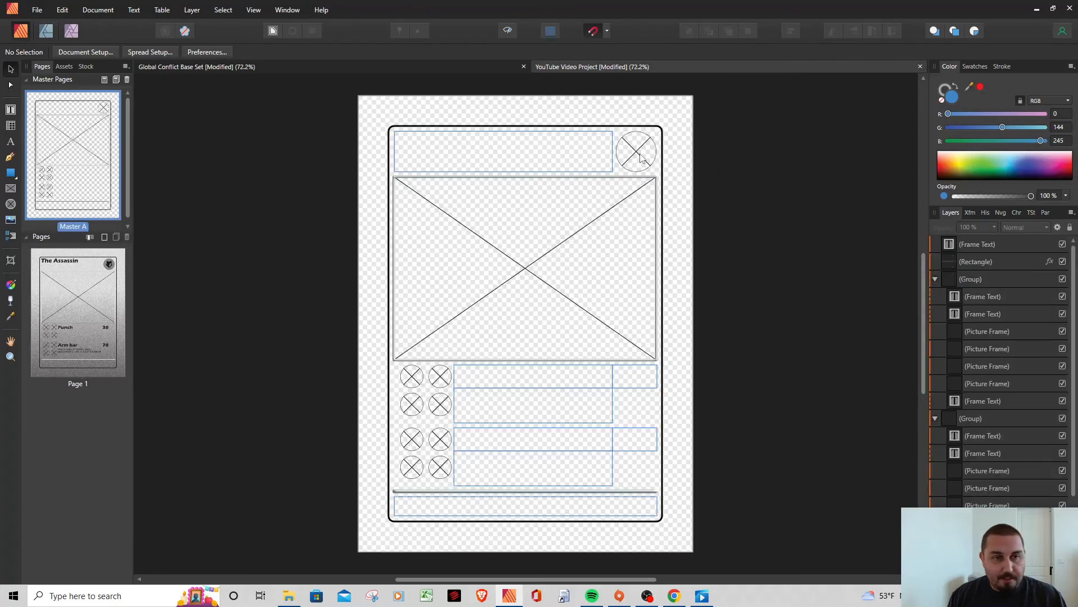
click(641, 157)
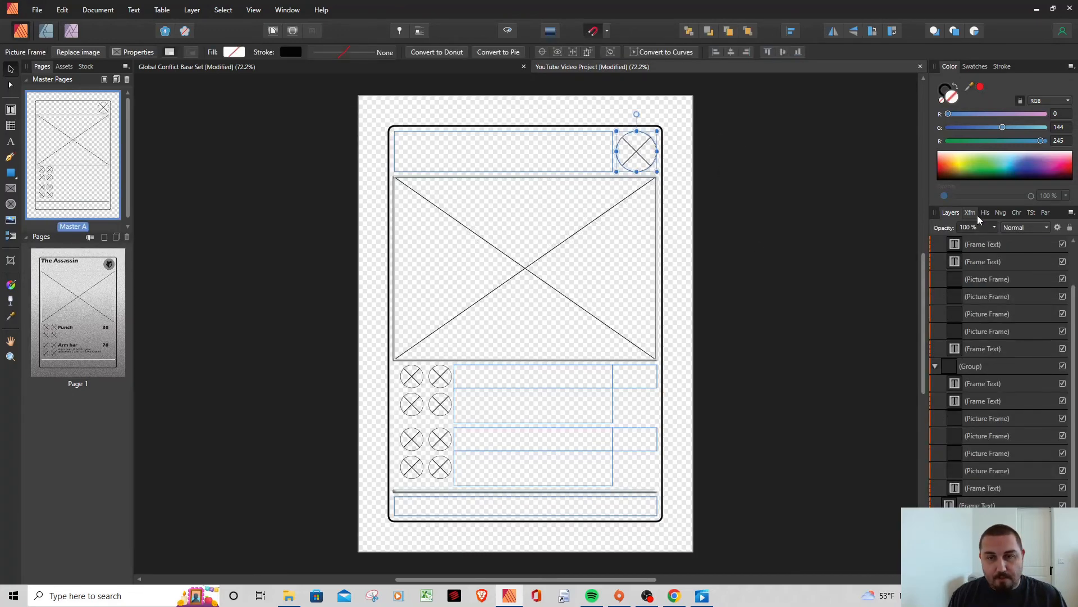
click(46, 32)
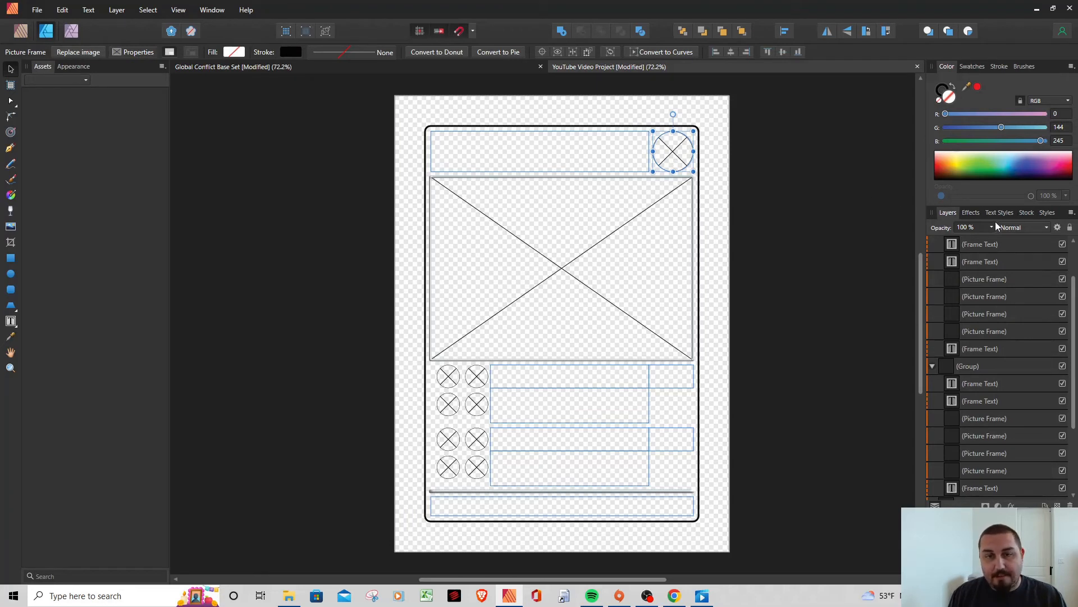
click(971, 212)
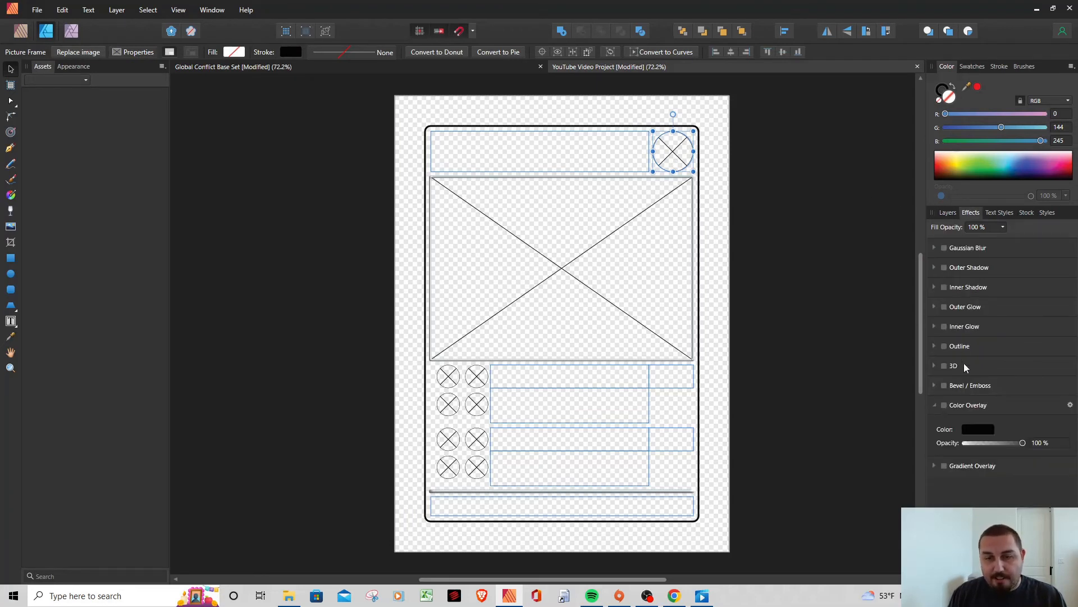
click(944, 366)
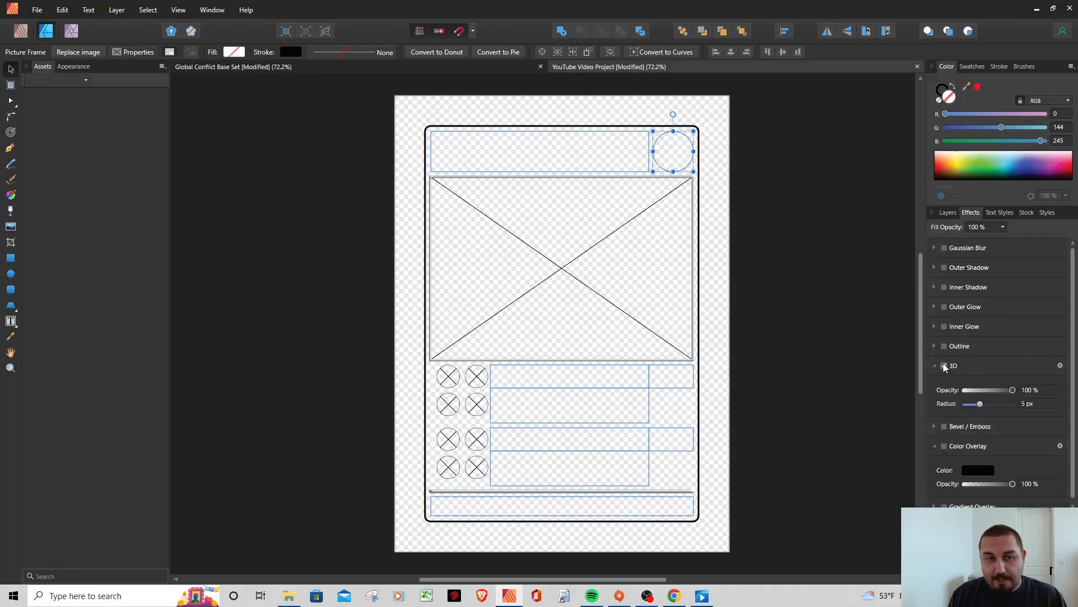
click(1060, 365)
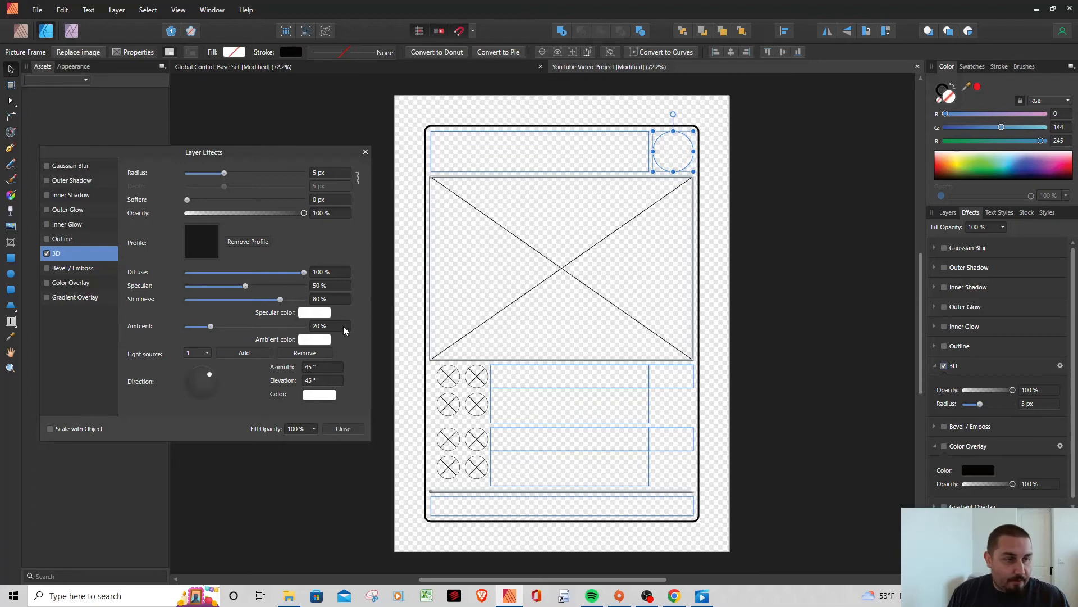
click(342, 430)
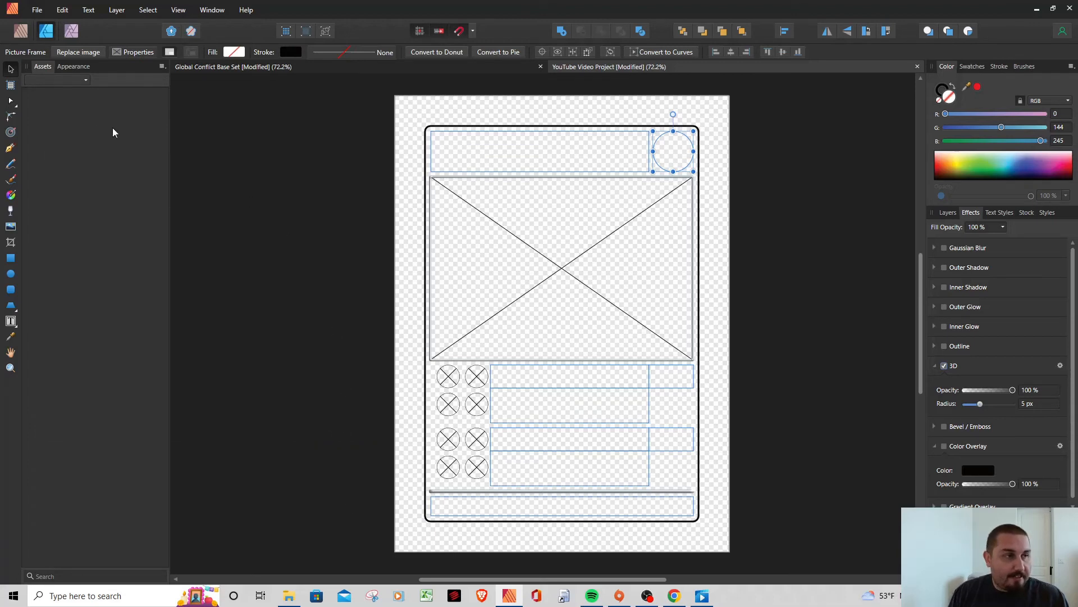
click(21, 30)
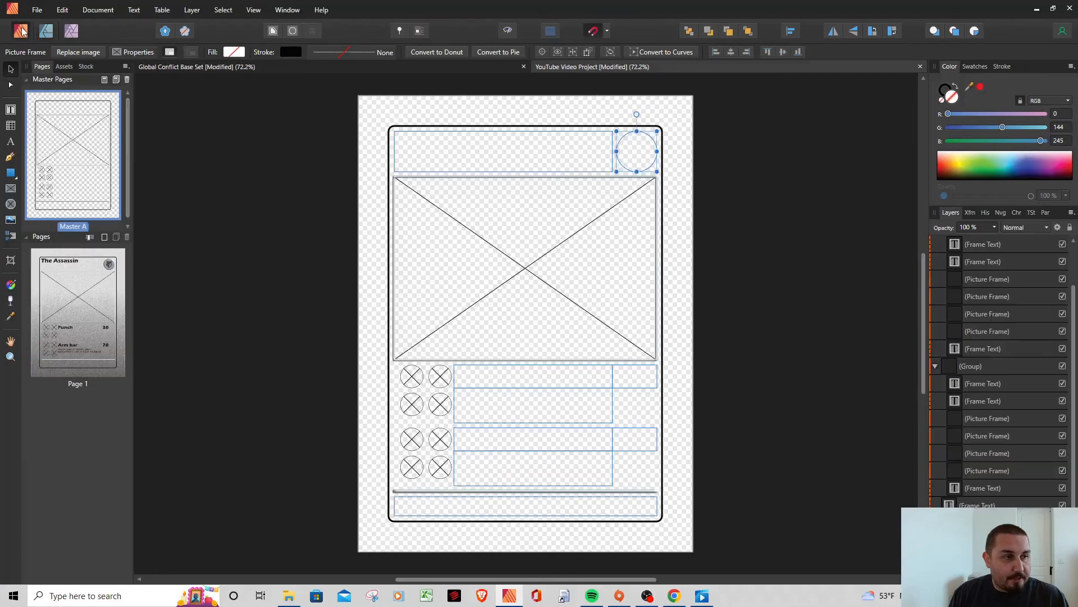
double_click(97, 300)
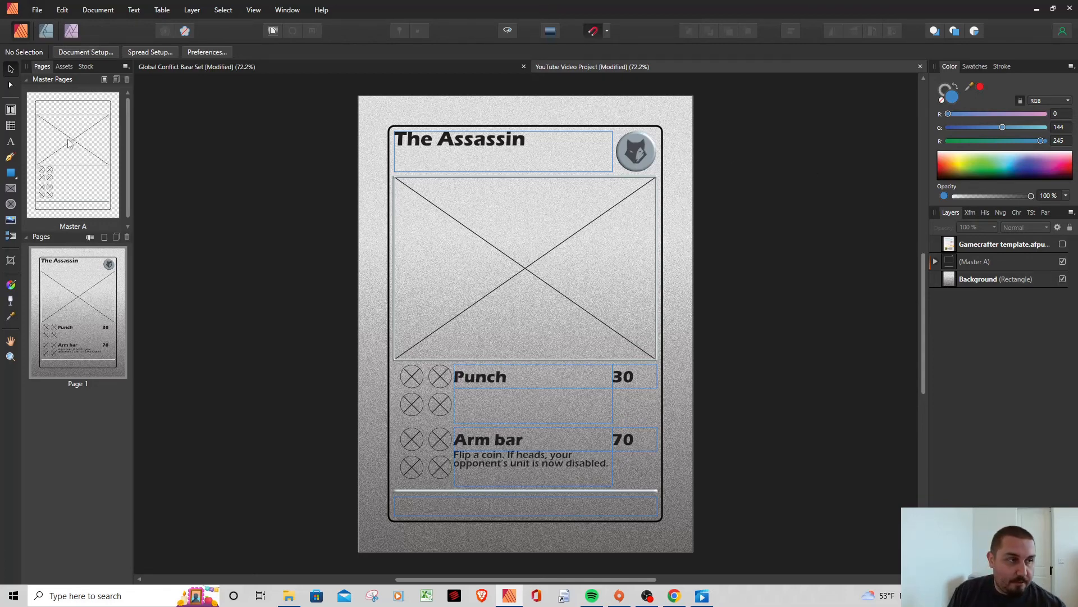
Change the 3D effect's light direction on Master A's emblem frame to about 91.5° azimuth and 47.7° elevation, and reopen page 1
double_click(68, 144)
click(641, 161)
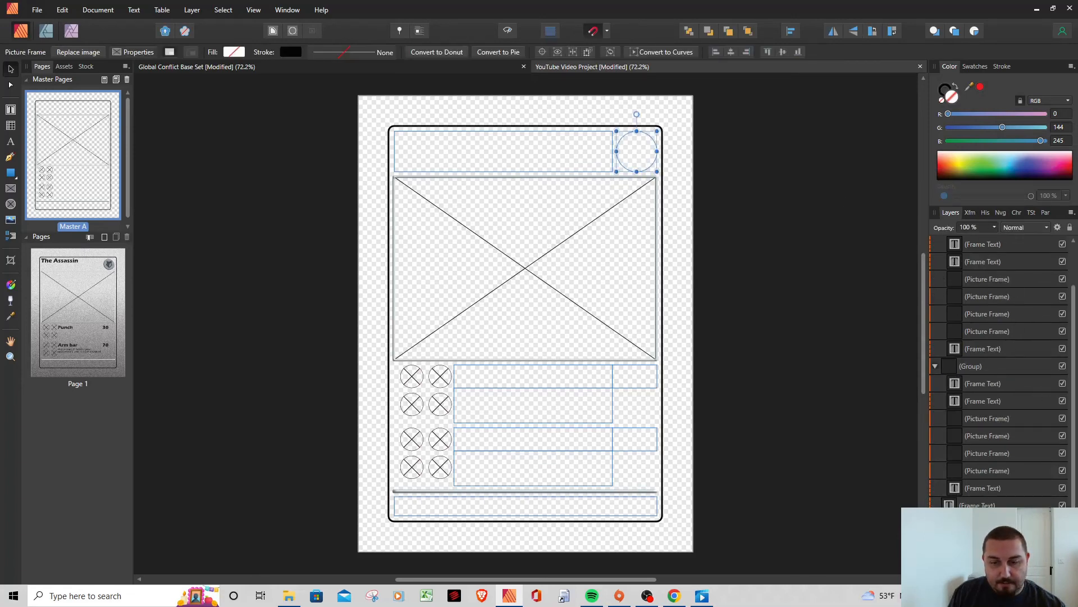
click(997, 578)
drag(209, 374, 202, 372)
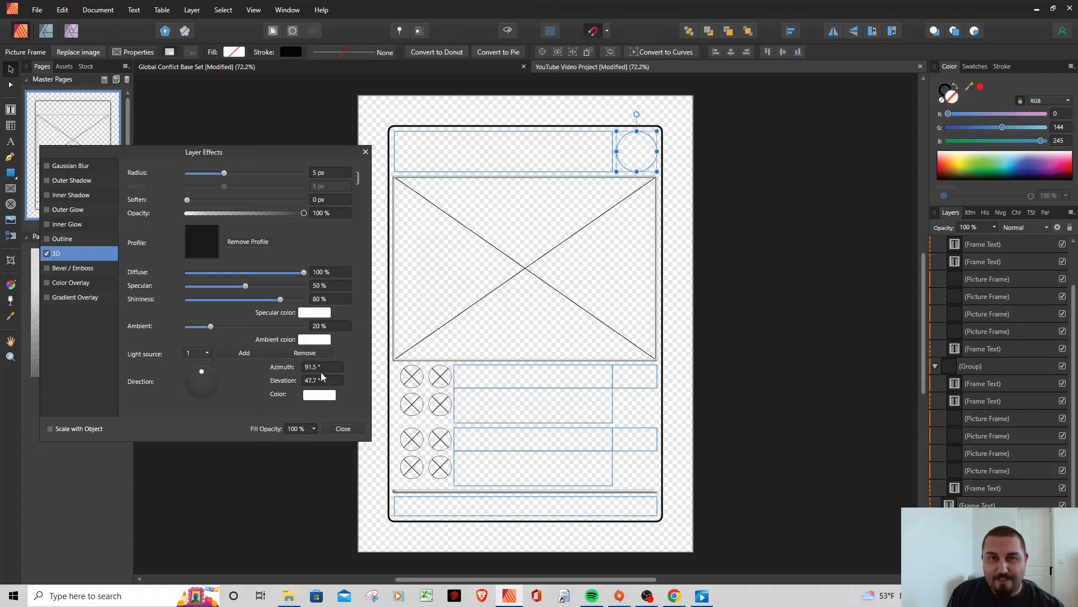
click(340, 428)
double_click(97, 302)
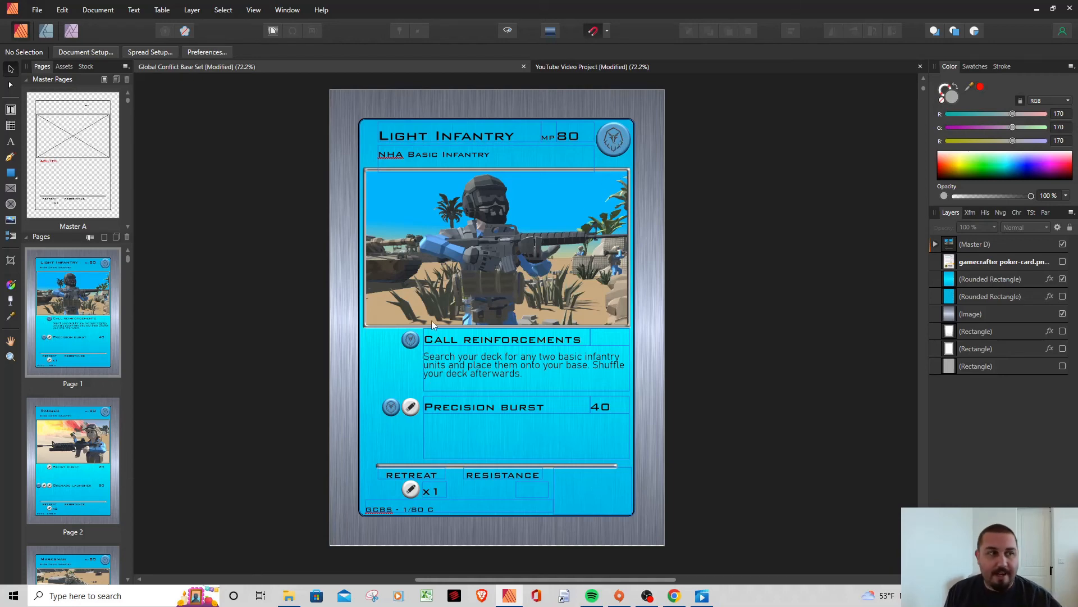
Return to the YouTube Video Project document and place the Ammo Emblem image in both upper cost circles beside Punch
click(597, 67)
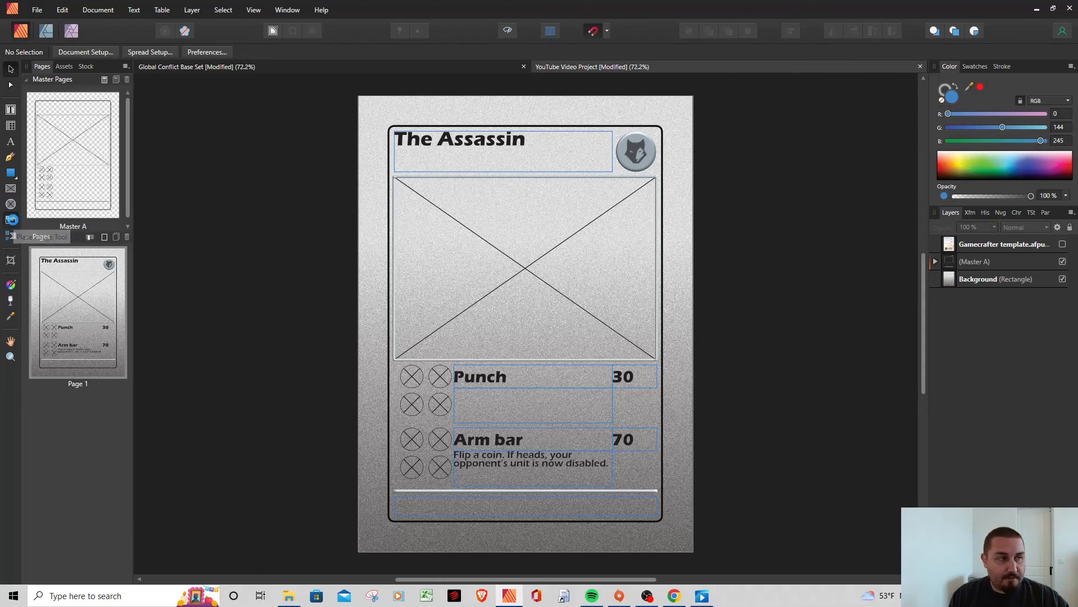
click(11, 220)
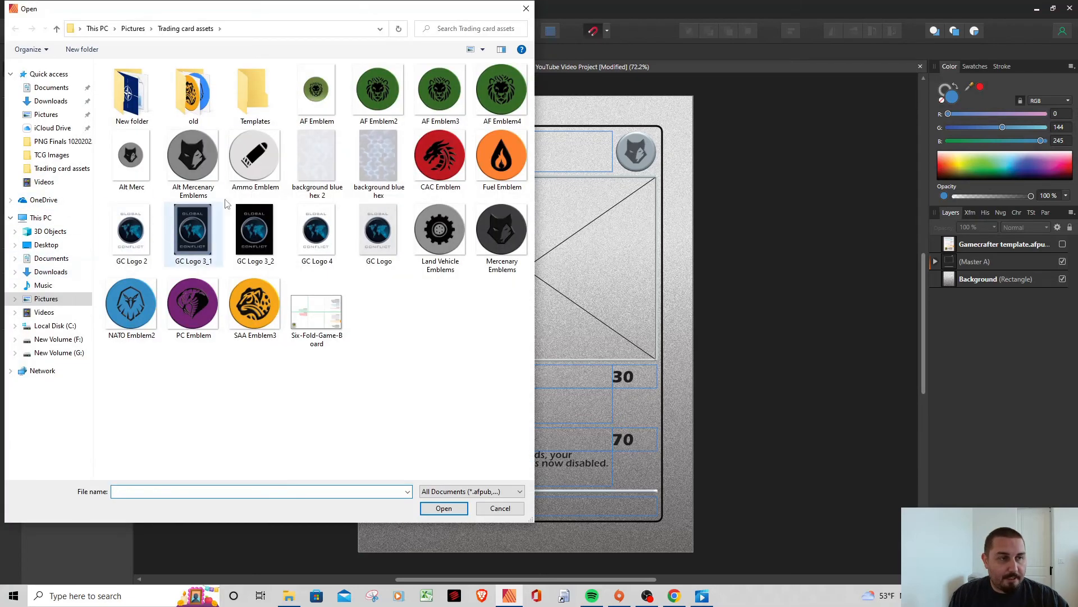
double_click(256, 157)
click(441, 383)
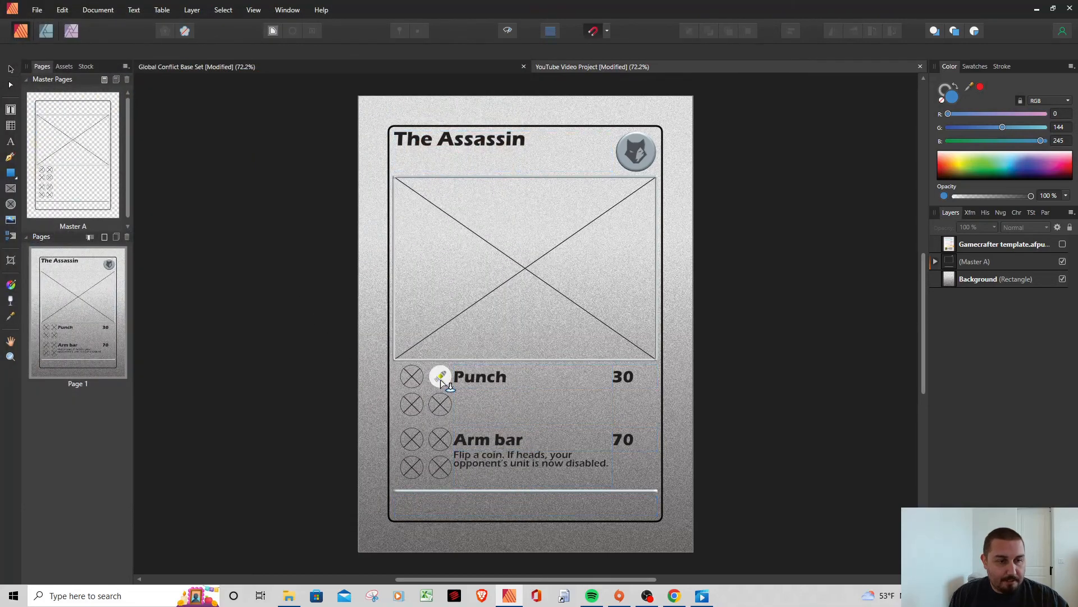
click(225, 335)
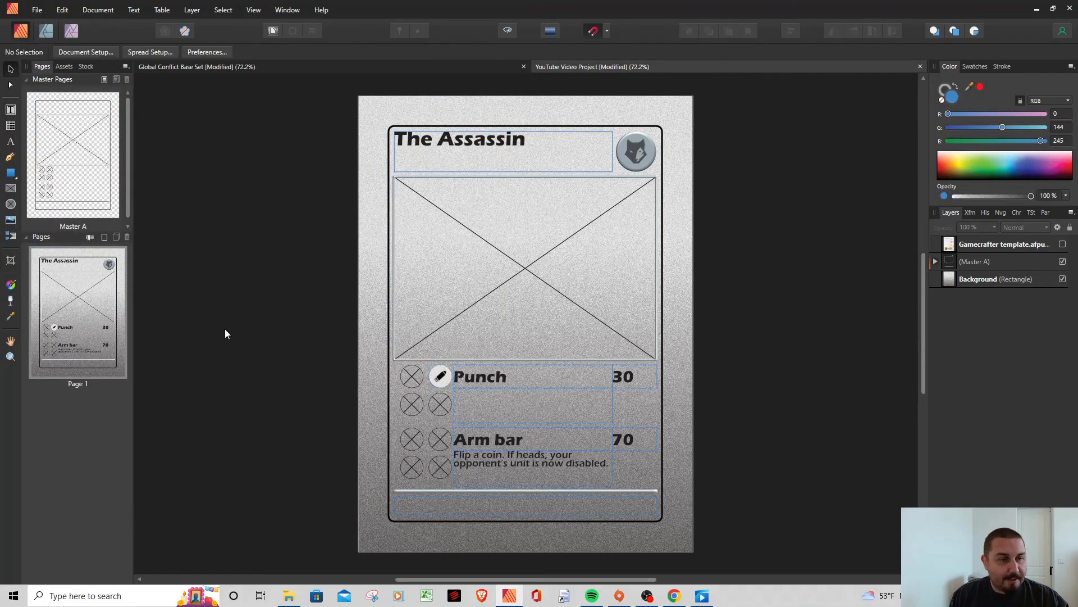
click(11, 221)
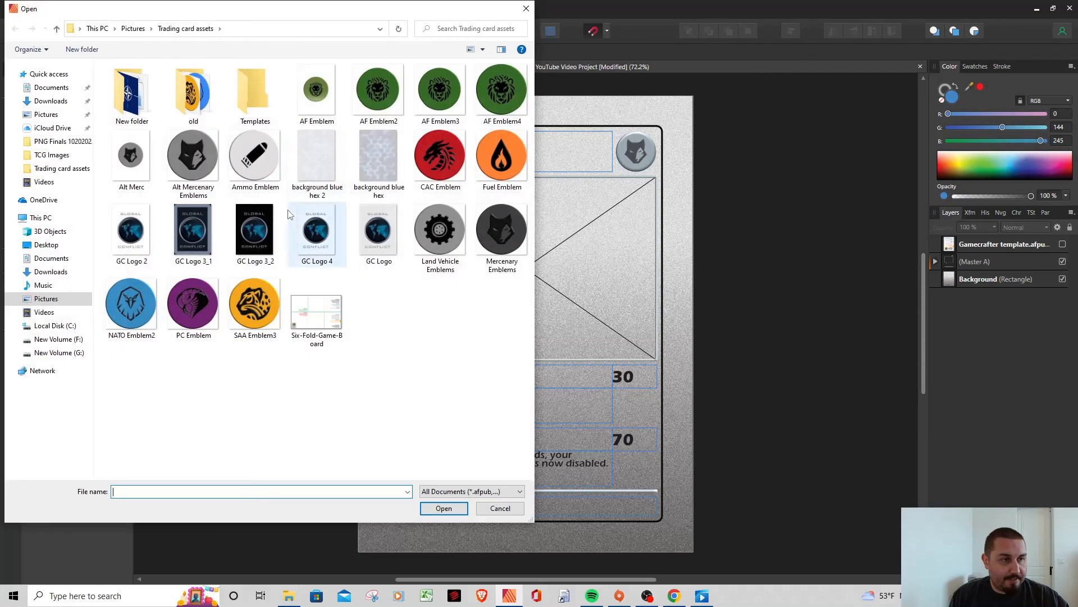
double_click(254, 161)
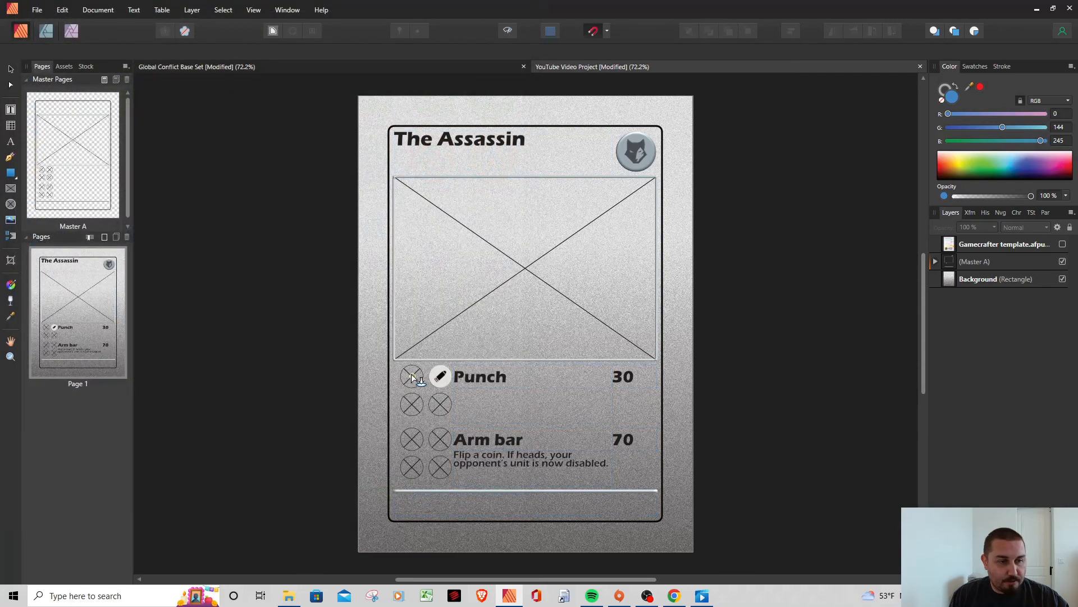
click(412, 377)
click(288, 323)
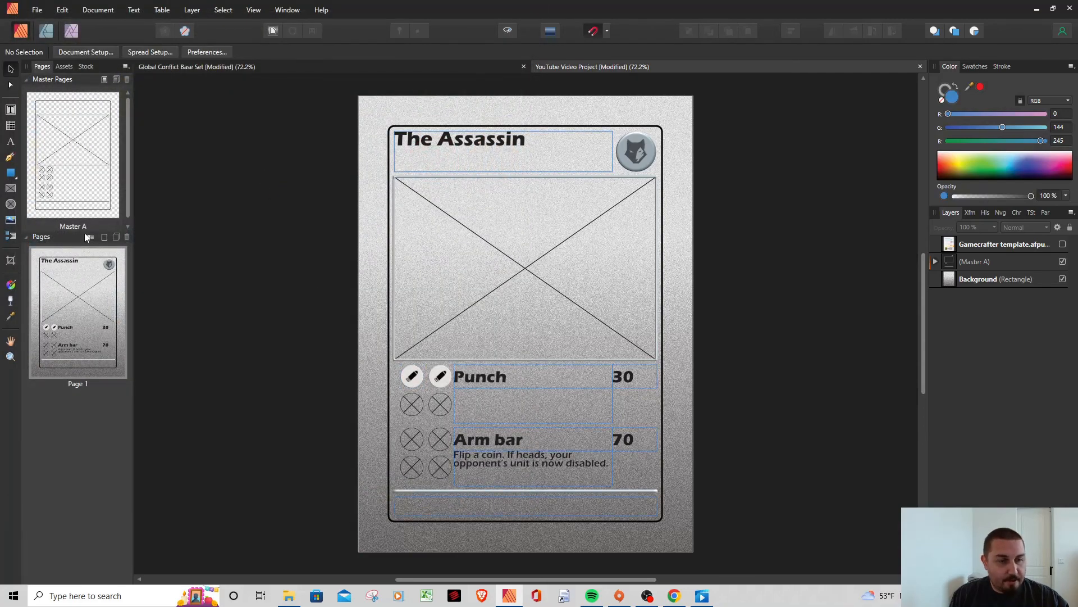
Place the Ammo Emblem image in the upper cost circle nearest the Arm bar name
click(12, 220)
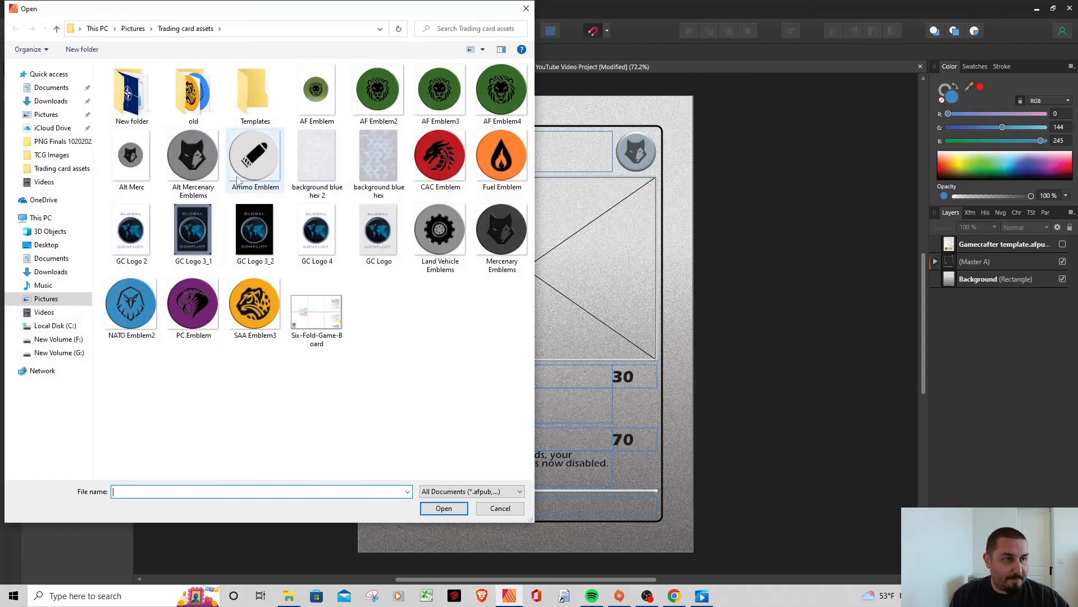
double_click(244, 166)
click(444, 439)
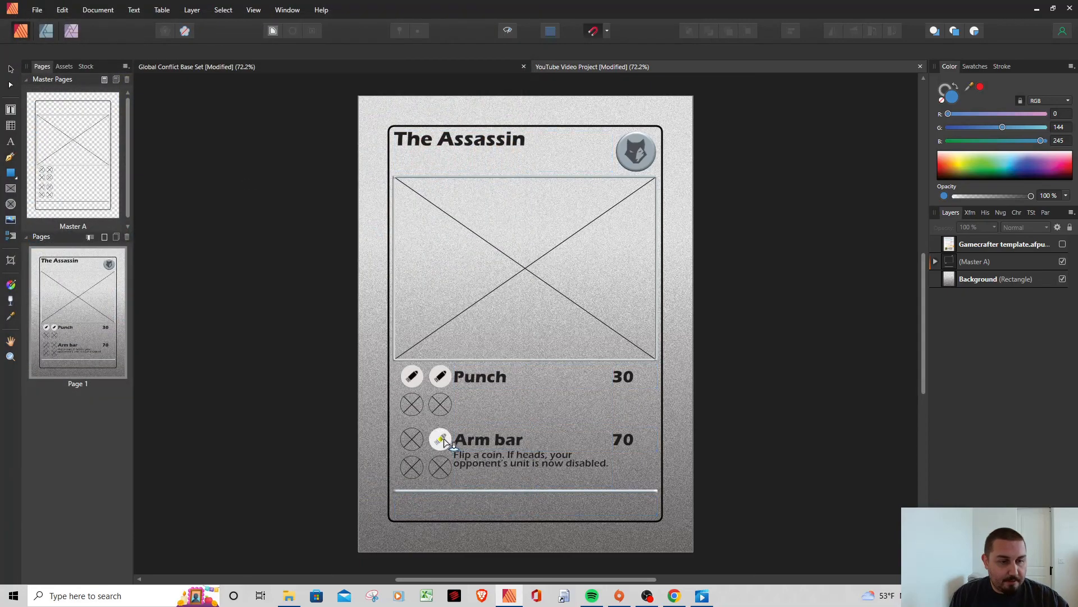
click(10, 220)
double_click(250, 164)
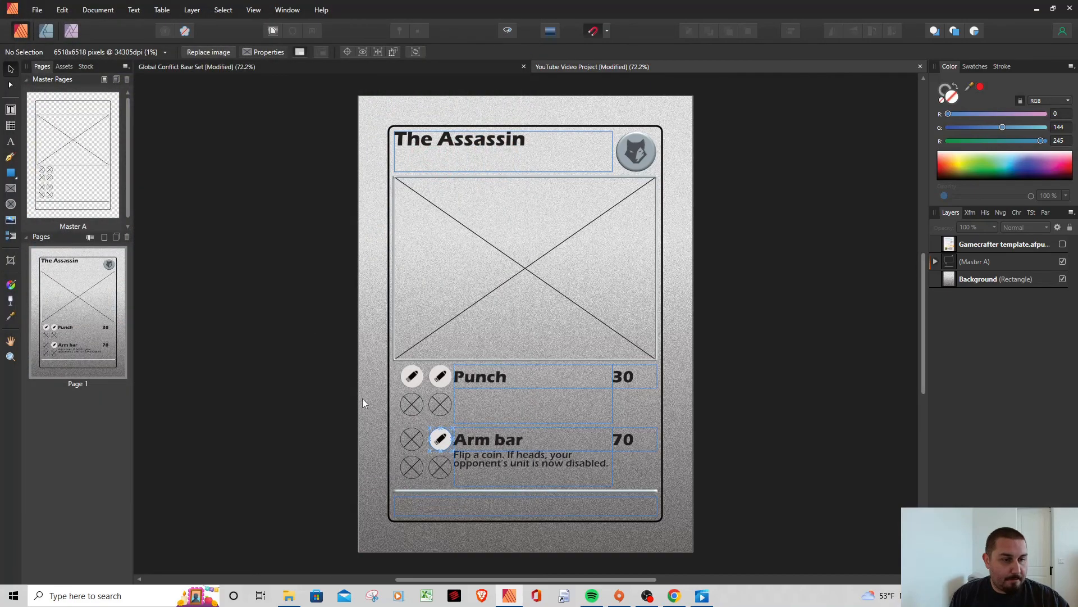
click(348, 403)
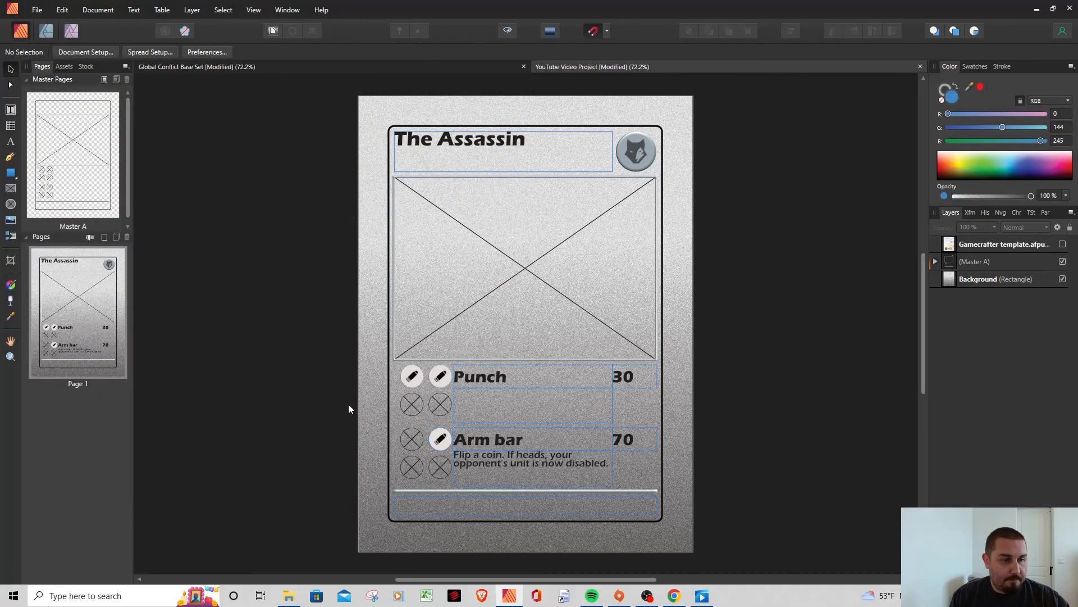
click(62, 10)
click(77, 24)
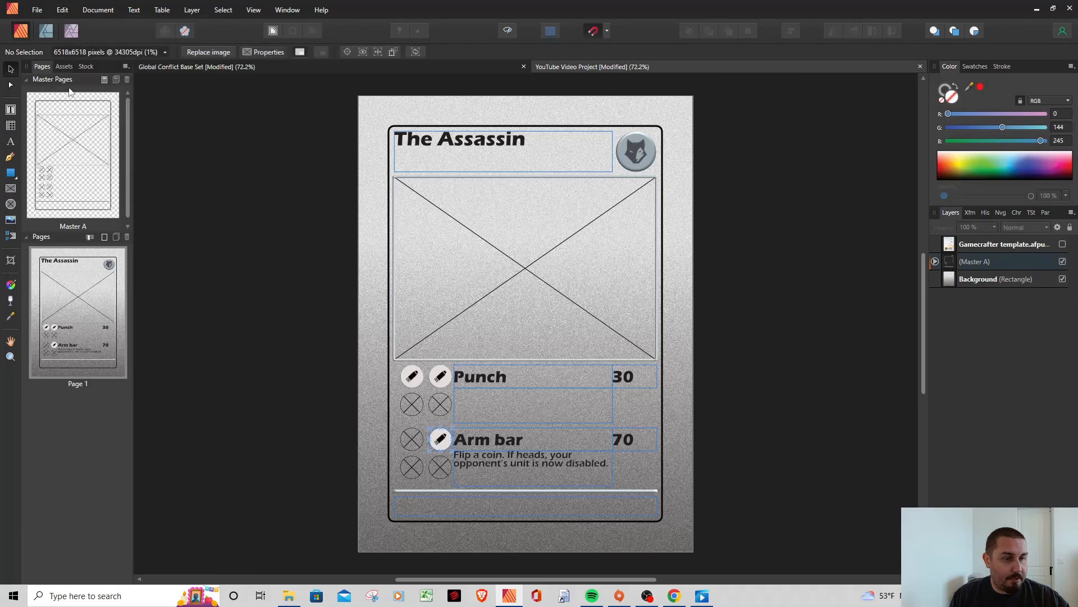
click(169, 270)
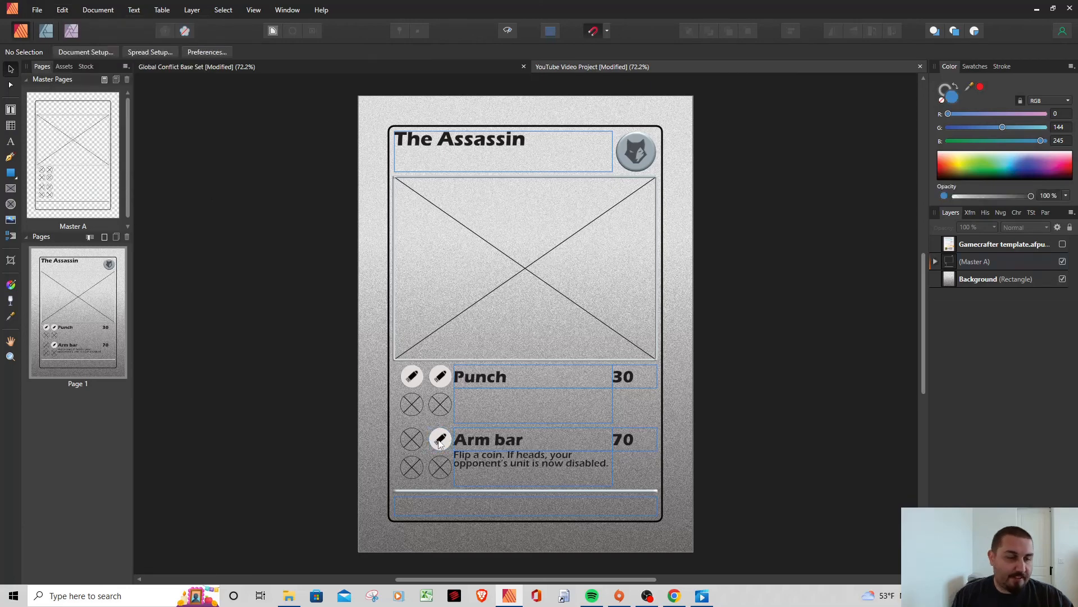
Place the Ammo Emblem image in the upper-left and lower-right cost circles beside Arm bar
click(10, 220)
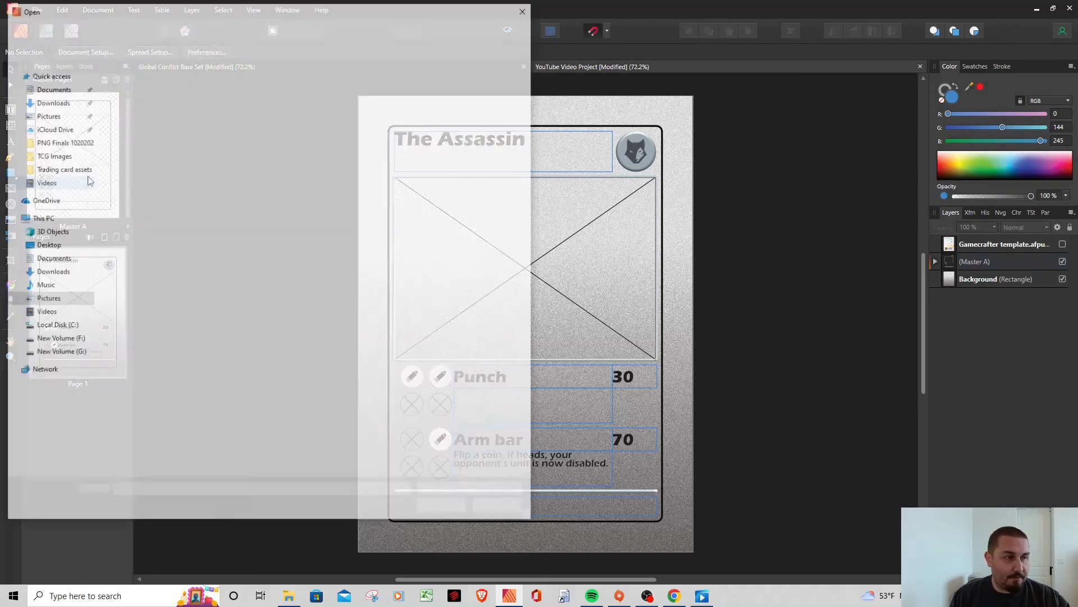
double_click(241, 160)
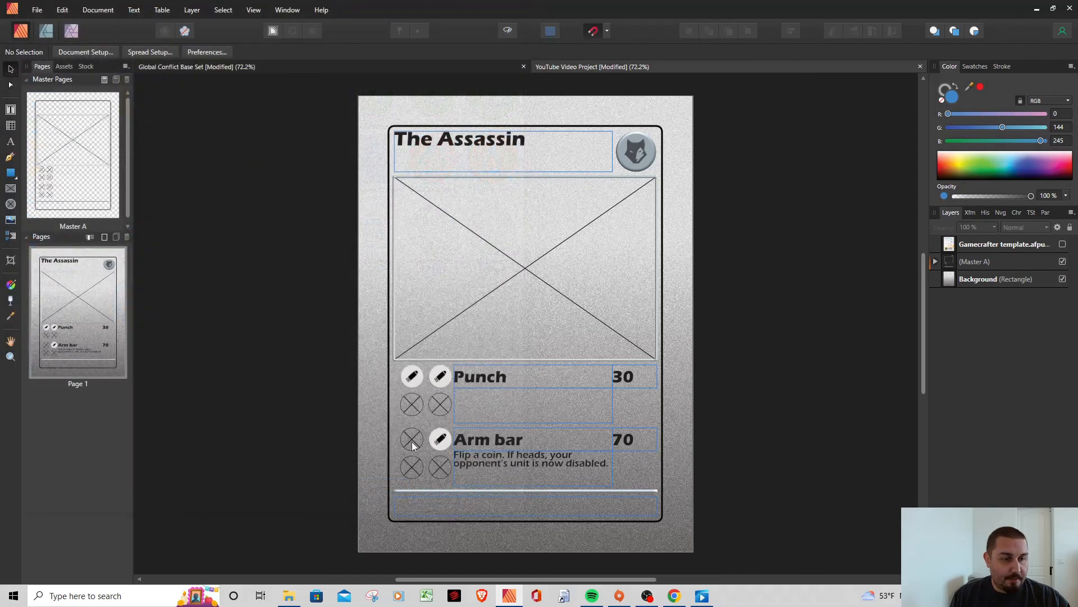
click(411, 441)
click(213, 290)
click(13, 221)
double_click(269, 152)
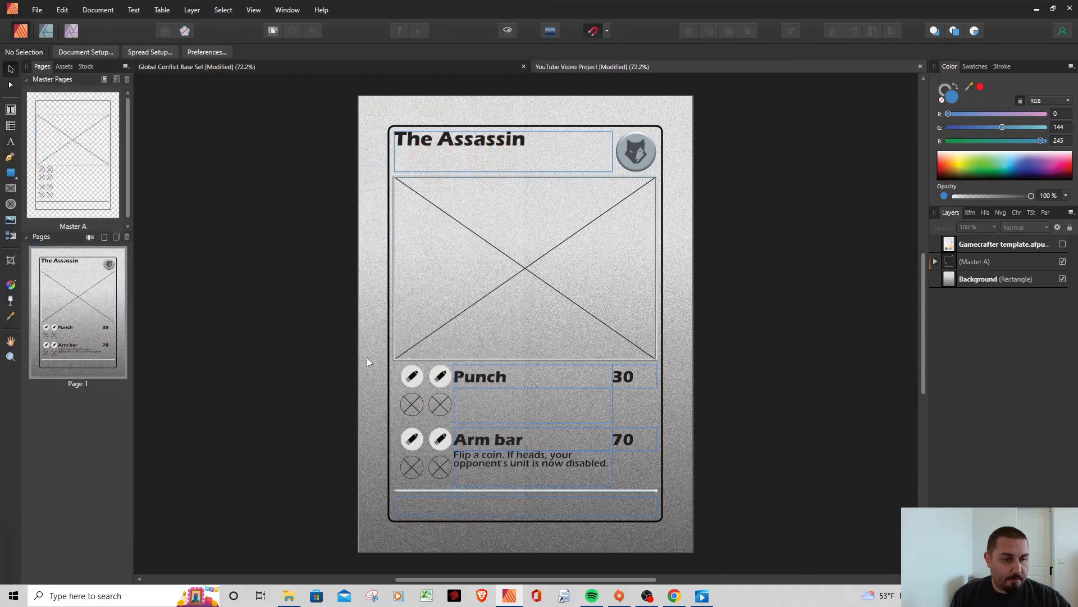
click(441, 460)
click(297, 373)
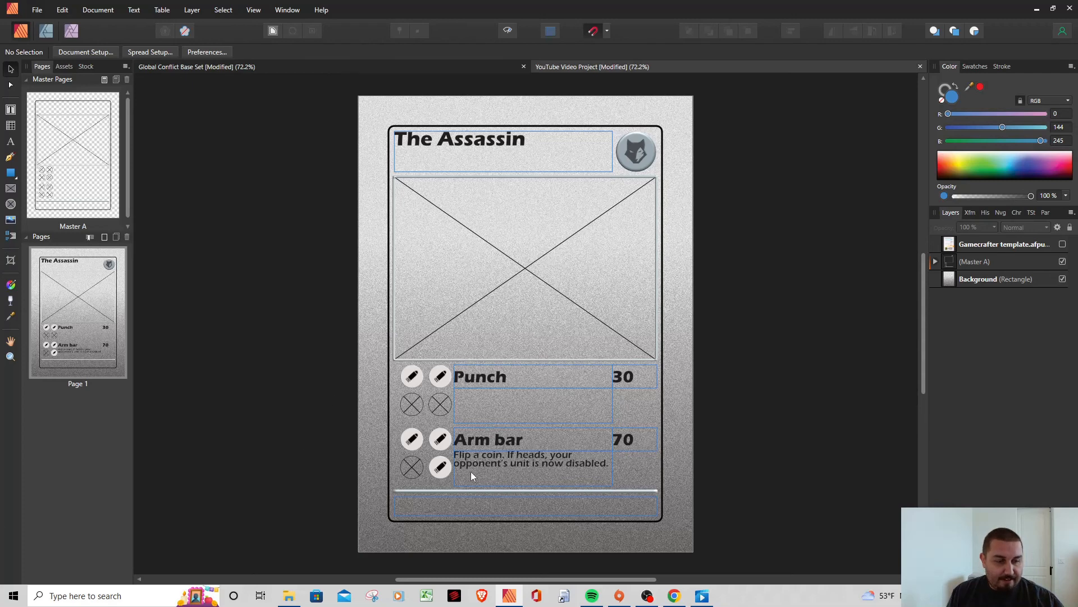
Enter "Base Set 1/100 - Rare" in the empty text frame under the card's lower divider line
double_click(415, 509)
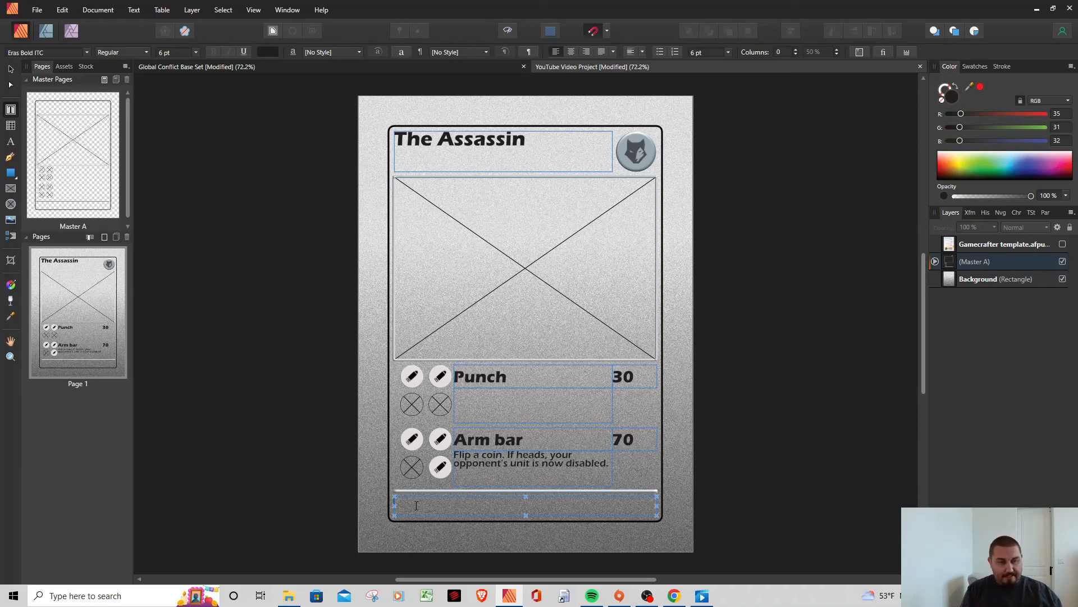
text(Base)
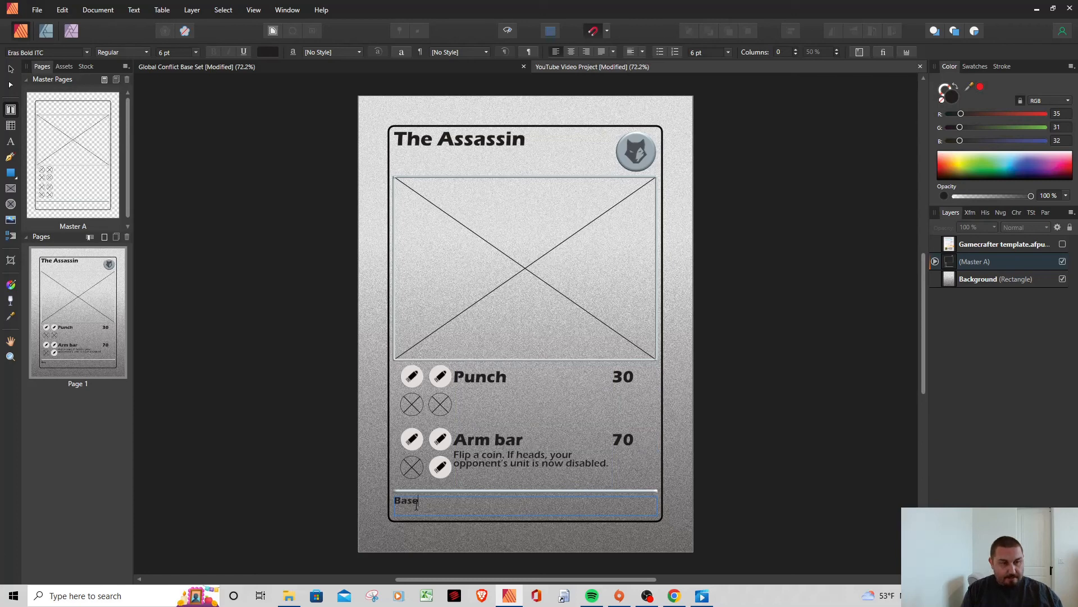
text( Set)
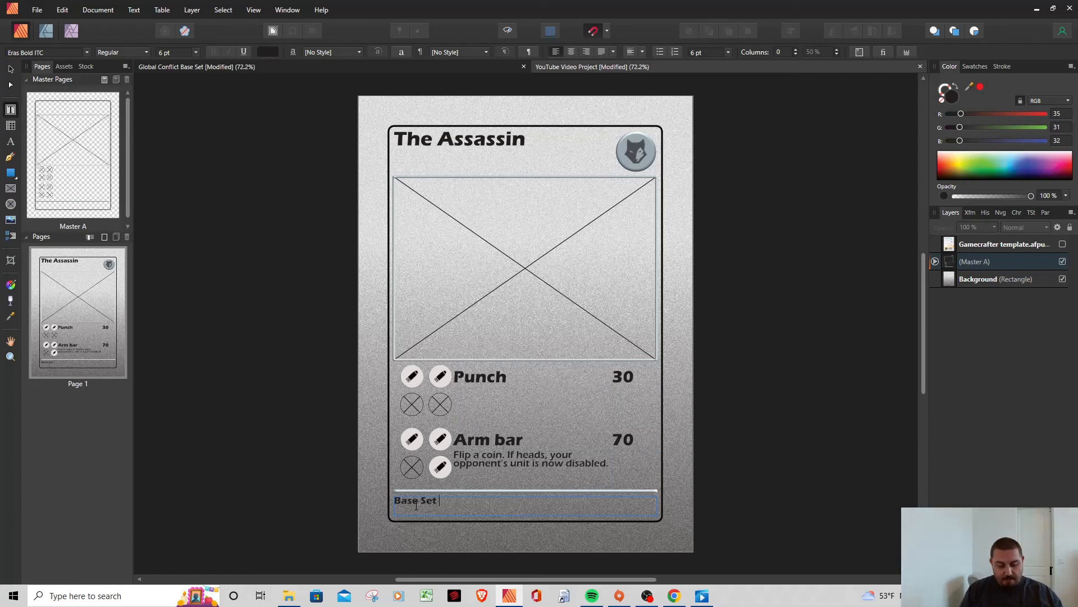
text( 1/1)
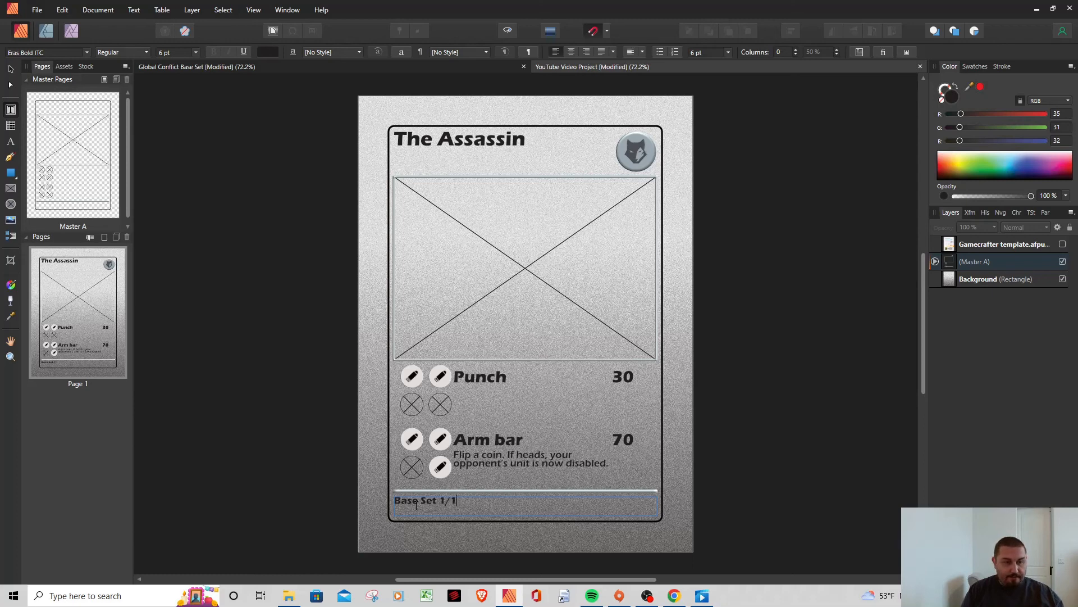
text(00)
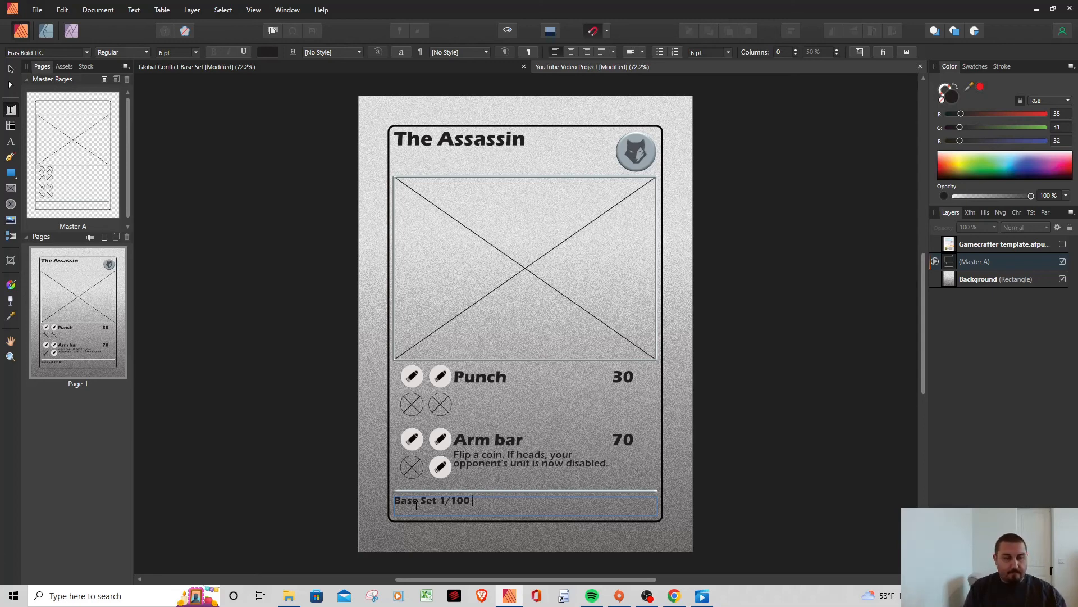
text(- Rare)
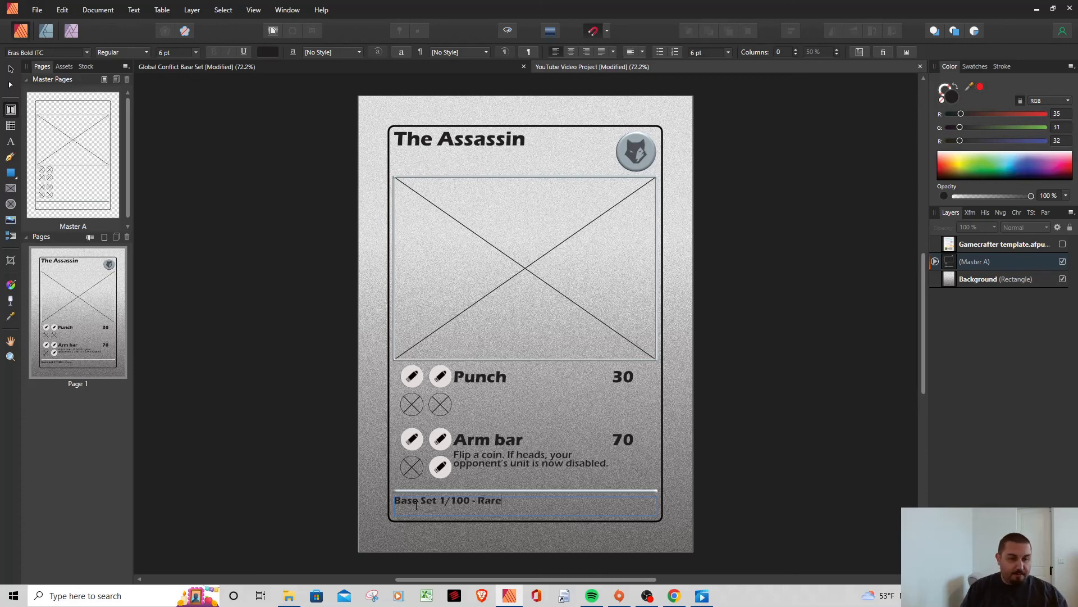
key(Escape)
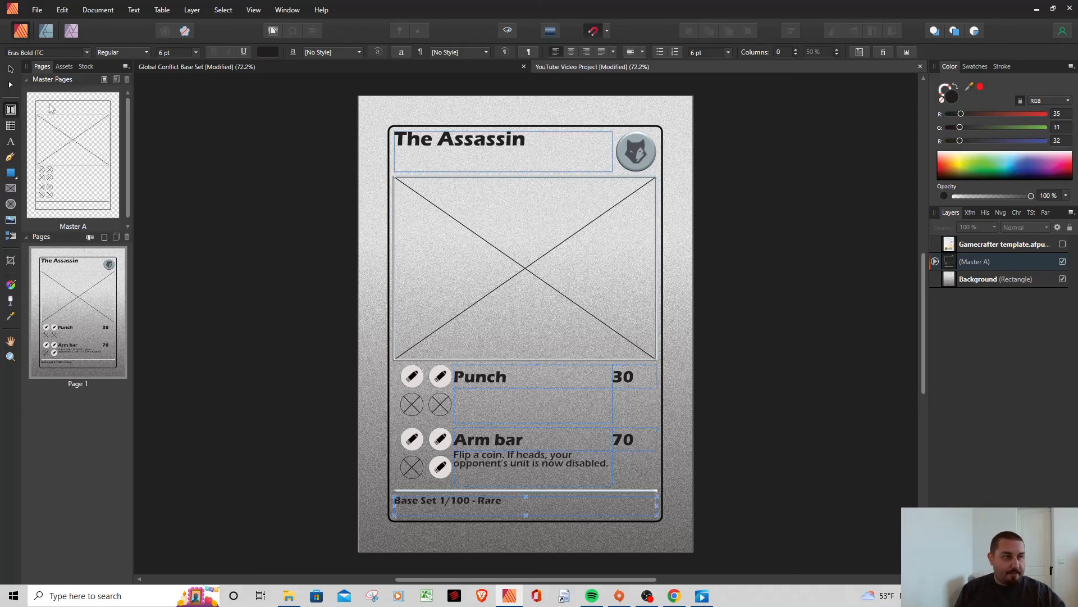
click(10, 69)
click(771, 387)
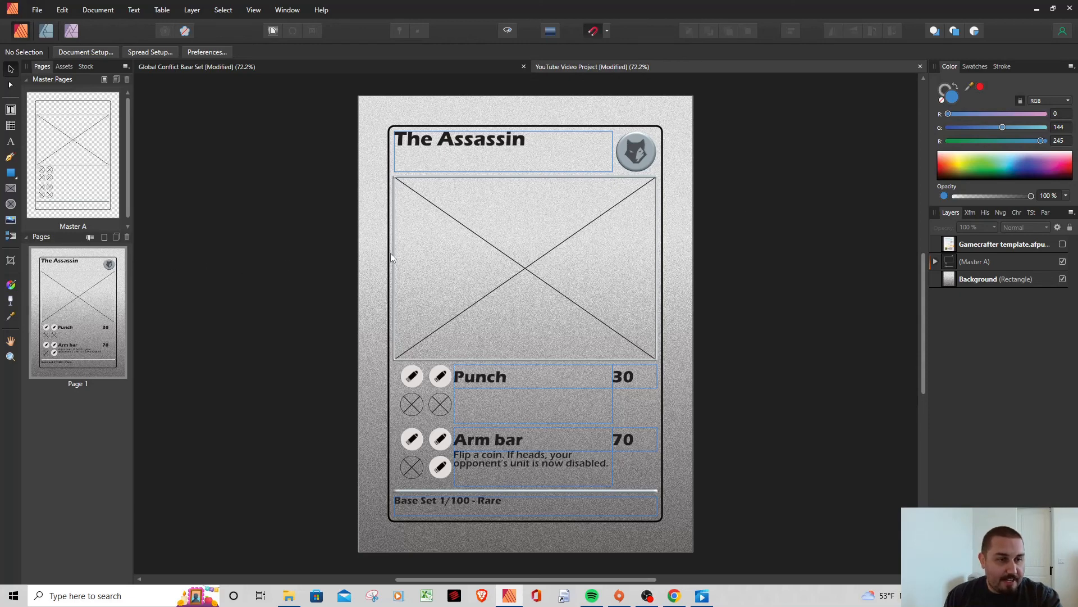
Place the Merc Armbar6 image from the TCG Images folder in the card's large artwork frame
click(11, 219)
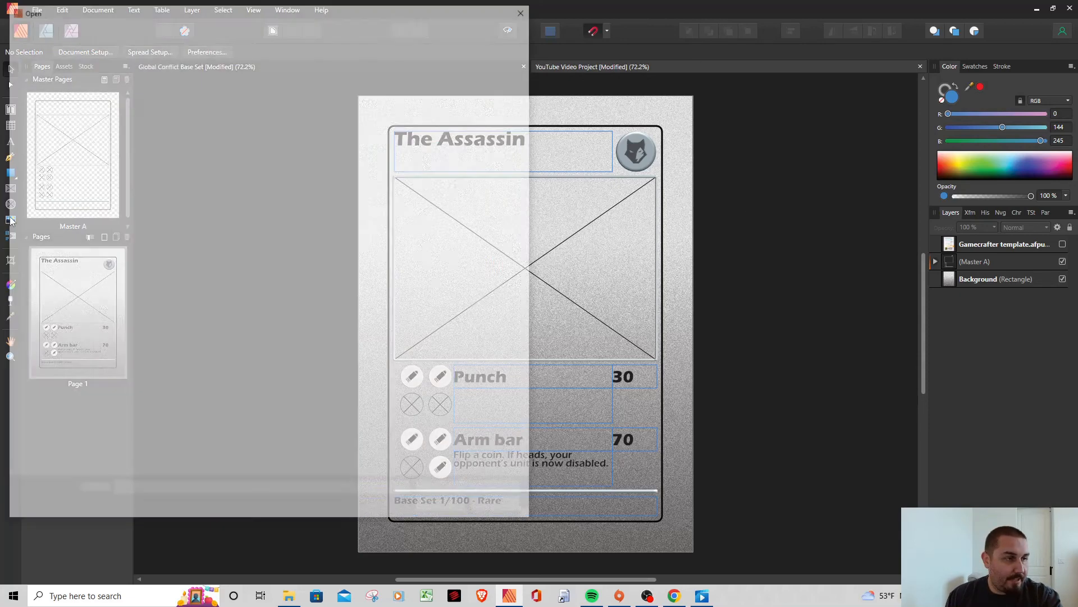
click(57, 29)
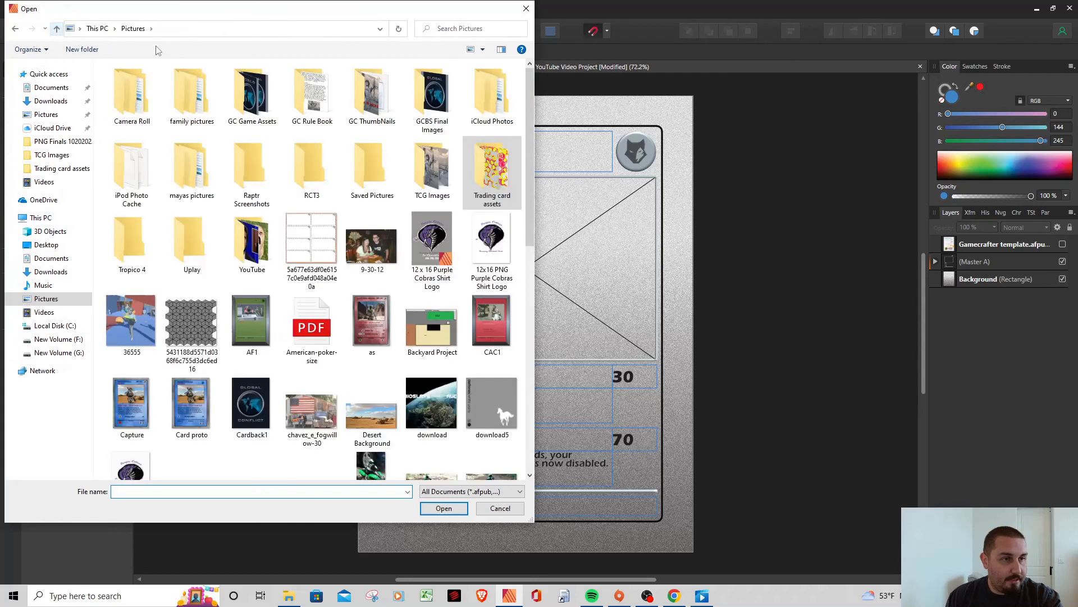
double_click(431, 168)
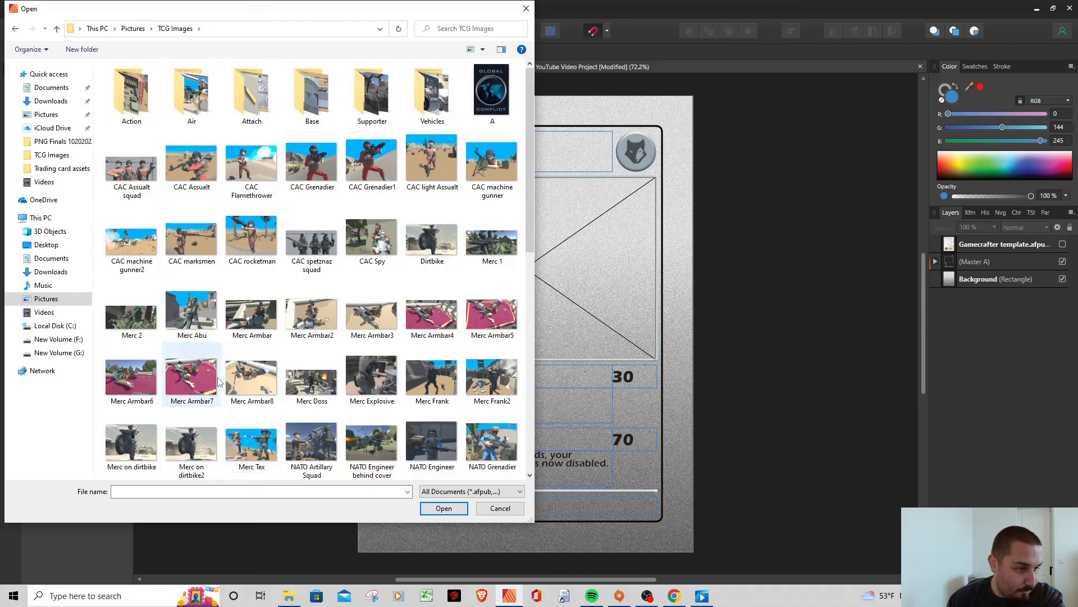
double_click(140, 380)
click(473, 306)
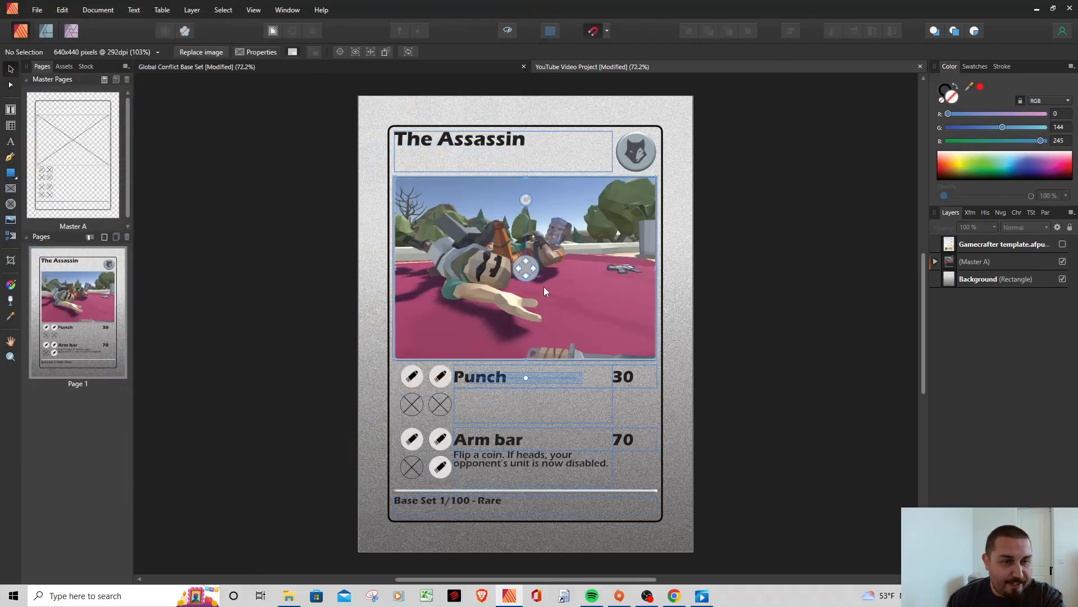
click(737, 256)
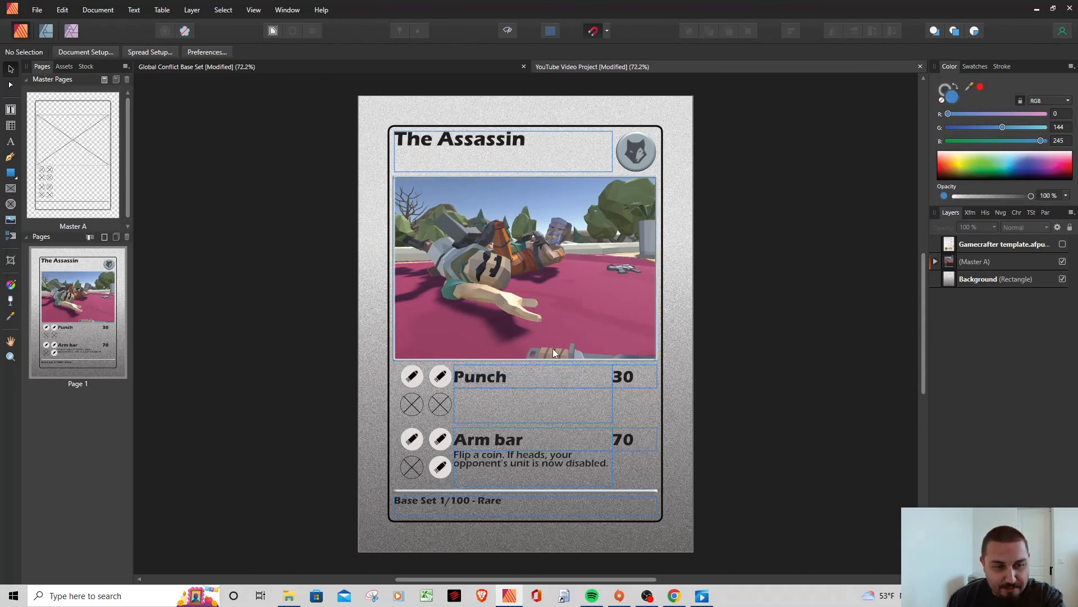
Scale the Merc Armbar6 artwork to 109% and shift it slightly down and right within its frame
click(551, 290)
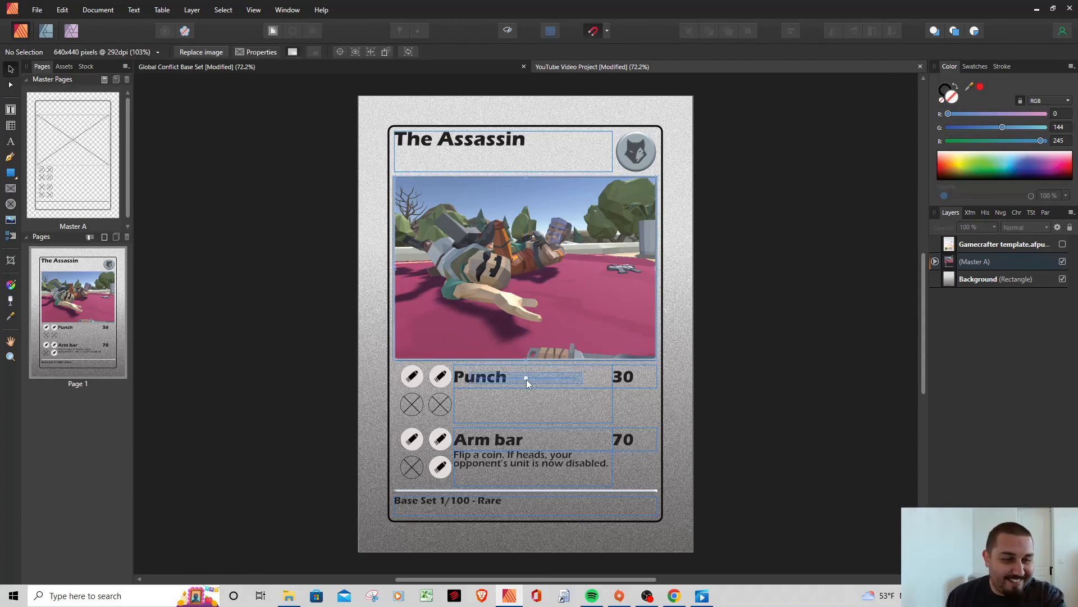
drag(526, 380, 527, 378)
drag(536, 380, 526, 377)
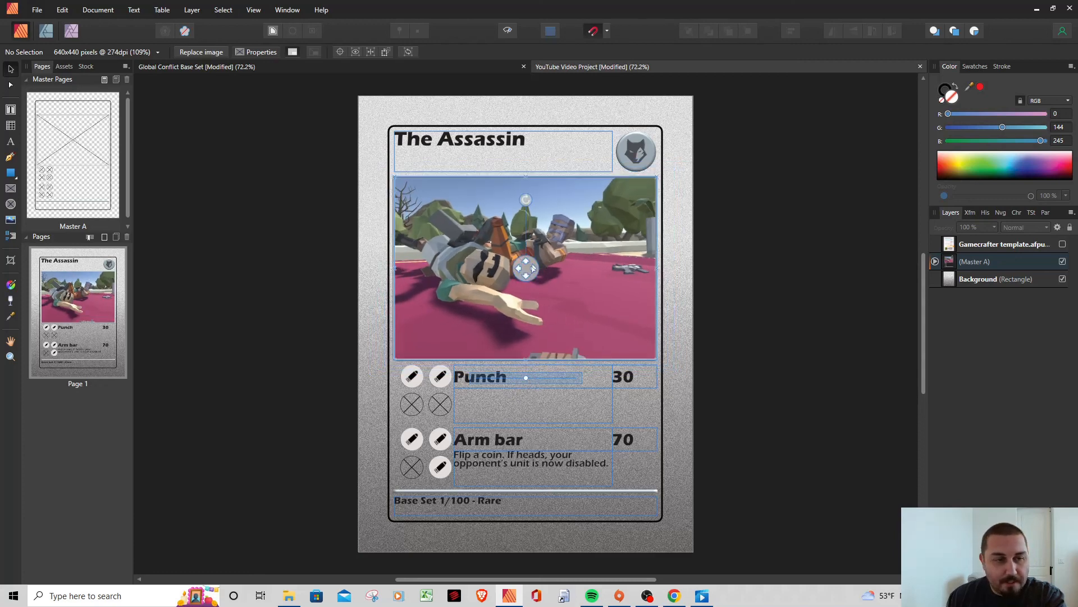
drag(529, 268, 540, 275)
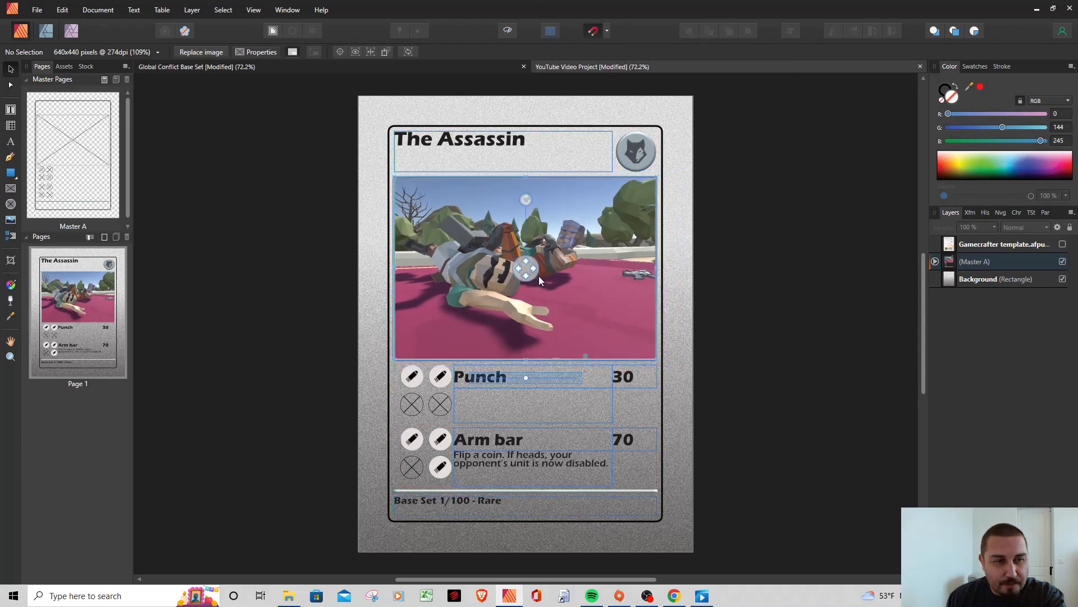
click(742, 262)
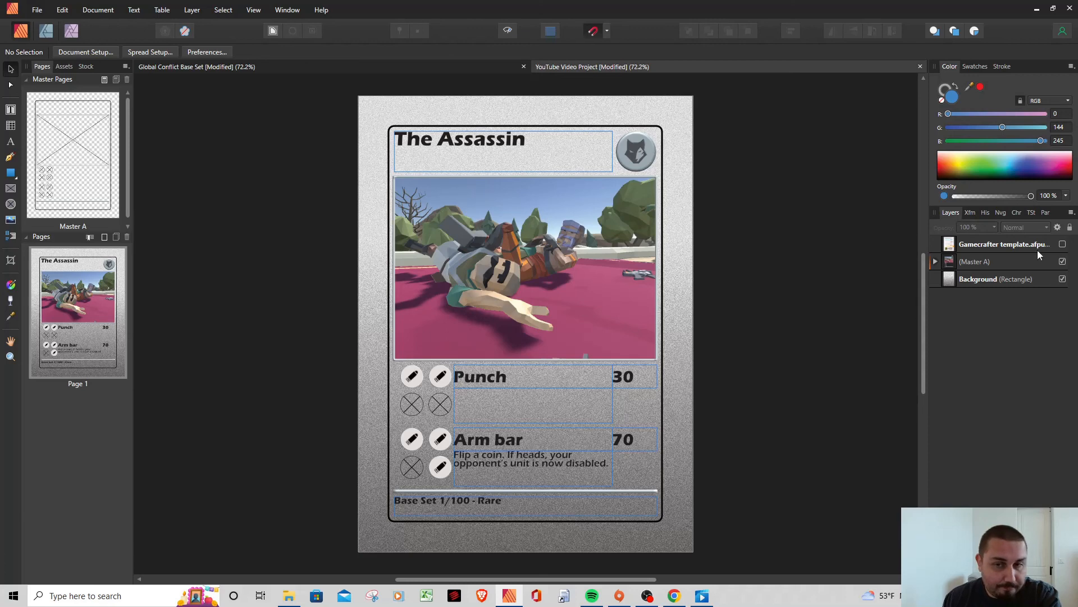
Delete the Merc Armbar6 image from the artwork picture frame inside Master A's layers
click(931, 261)
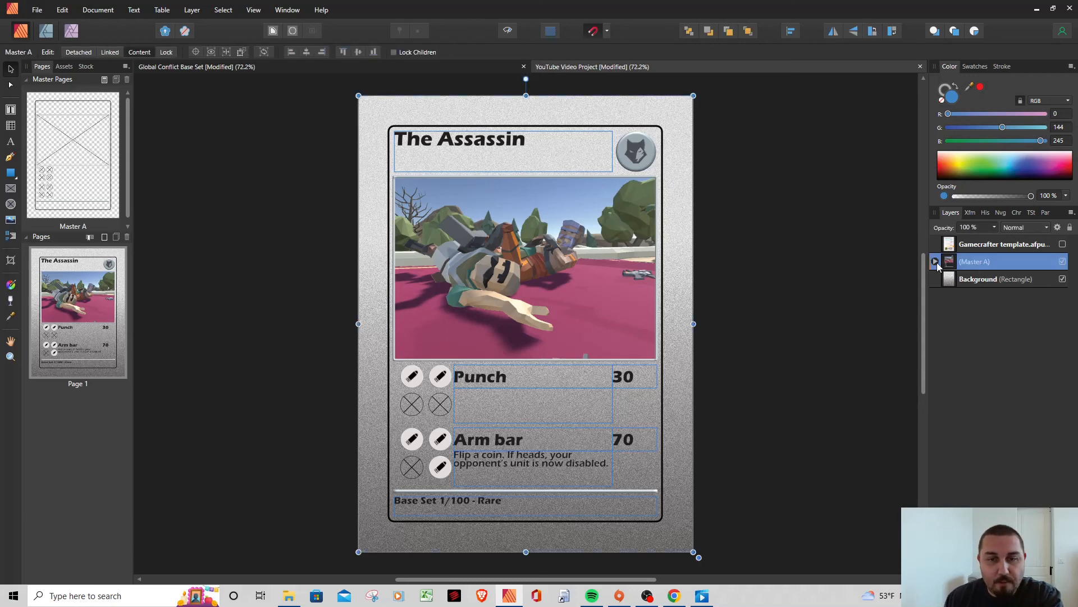
click(935, 261)
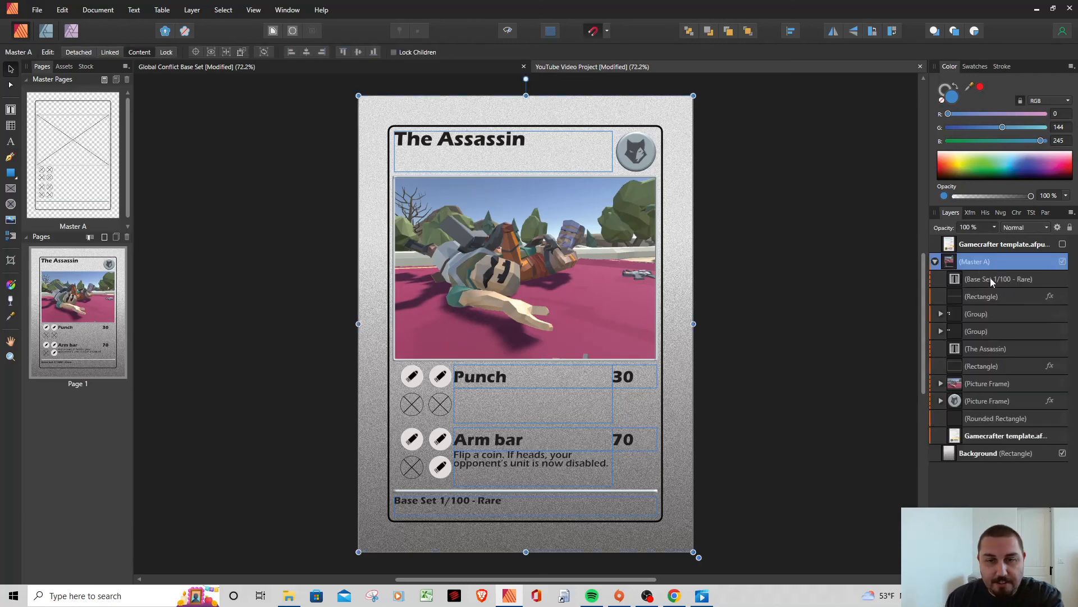
click(940, 383)
click(995, 401)
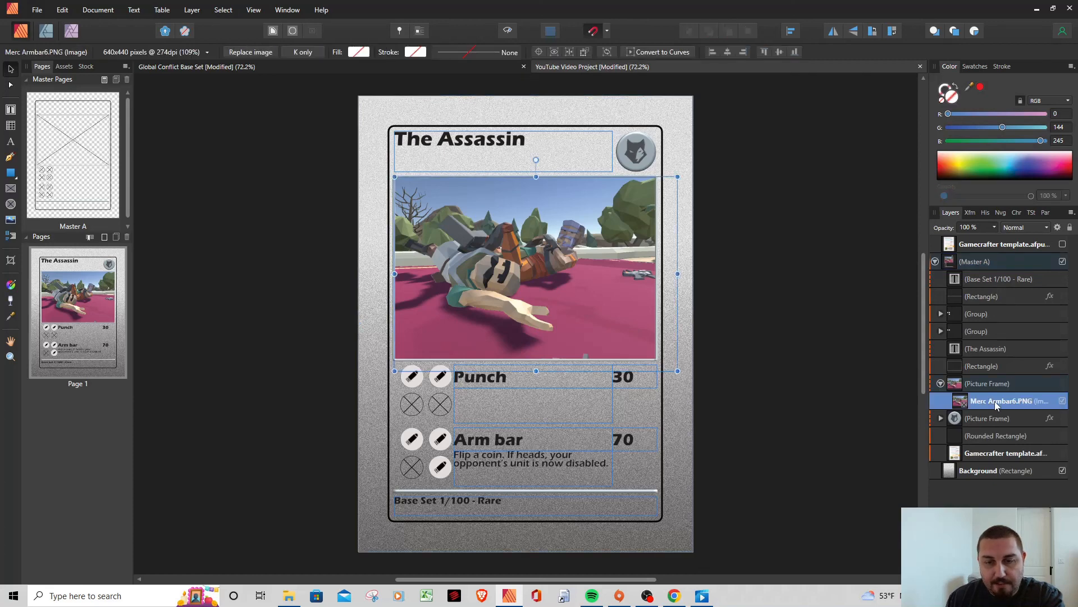
right_click(995, 401)
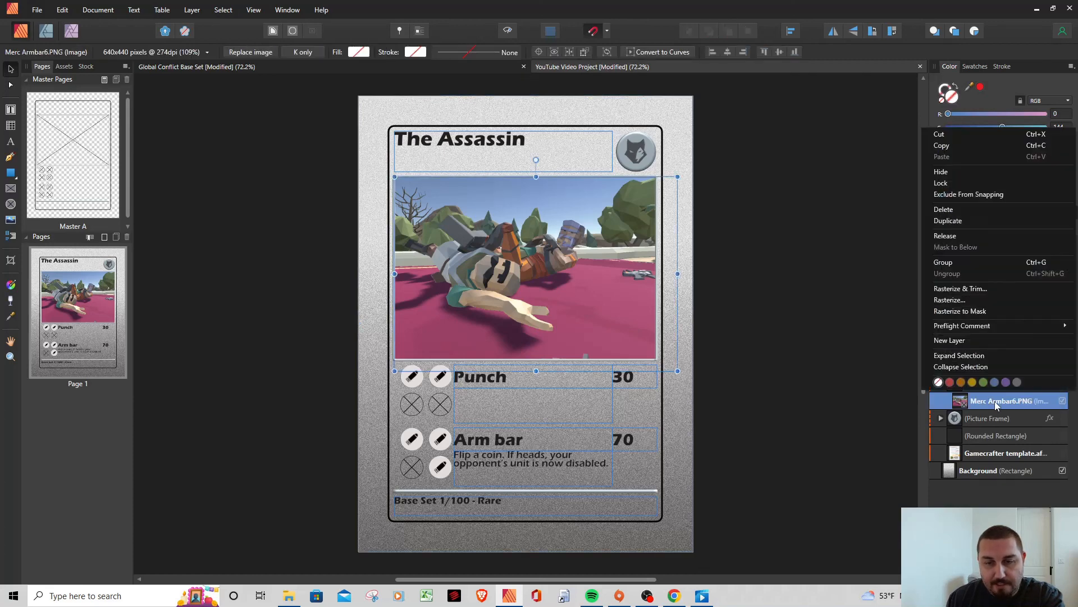
click(944, 209)
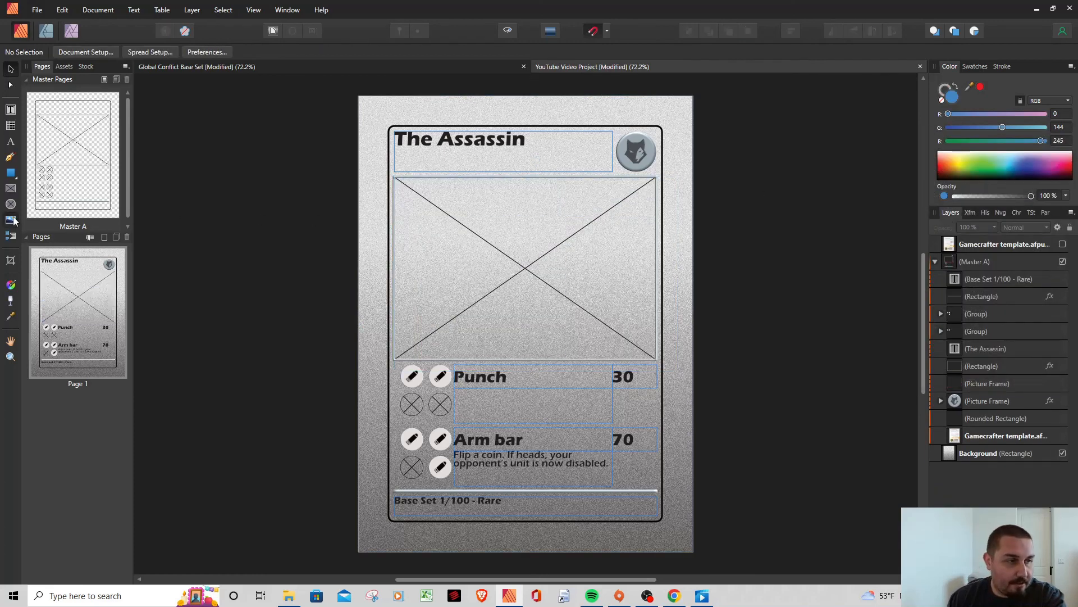
Place the Merc Armbar7 image in the artwork frame, enlarging and repositioning it so both fighters fill the frame
click(10, 219)
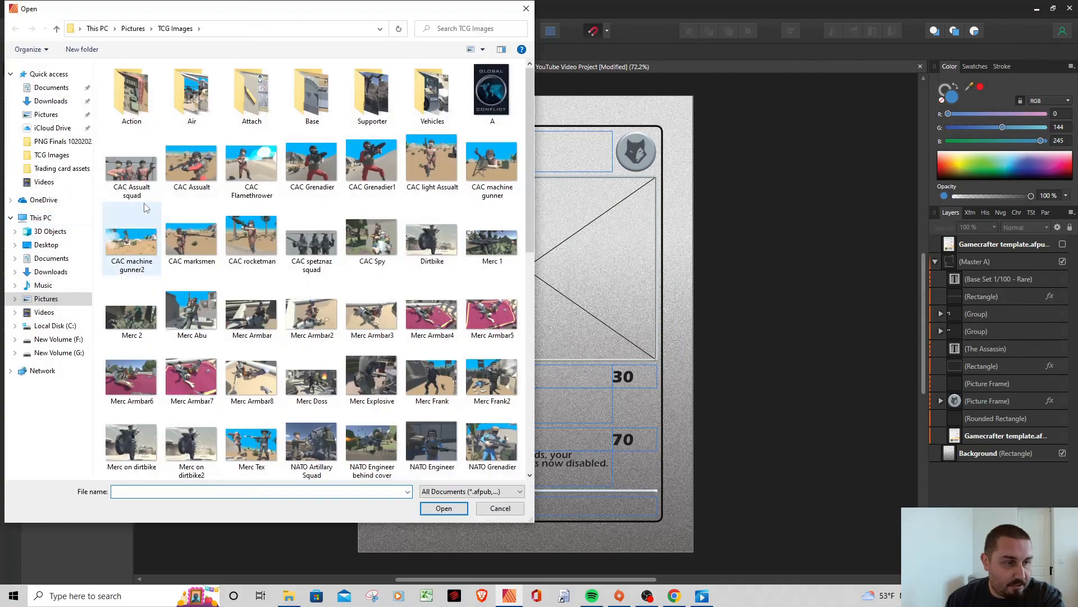
double_click(194, 374)
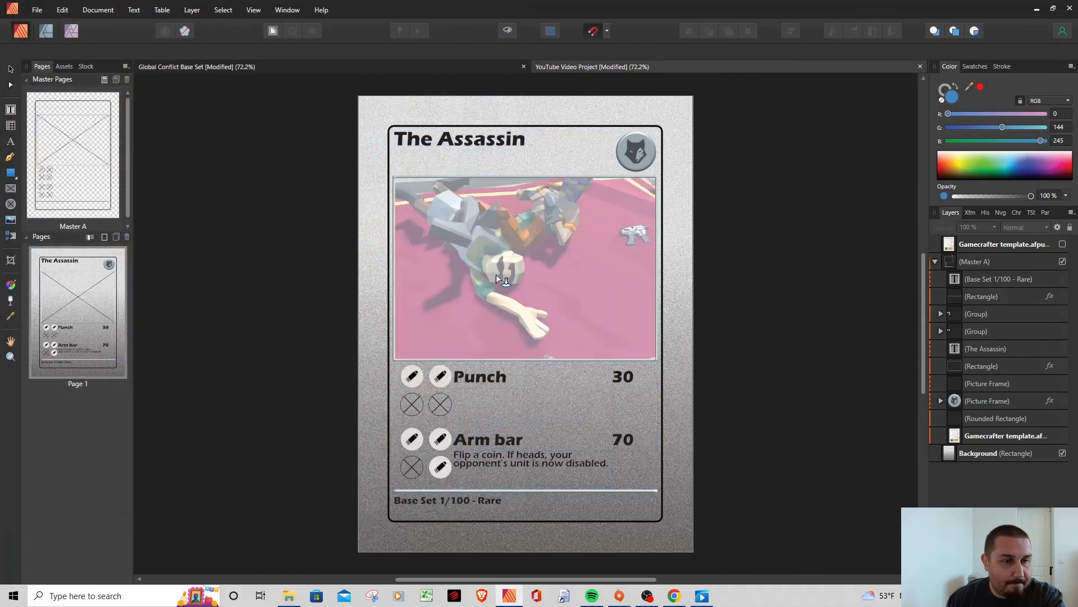
click(497, 274)
mouse_move(531, 265)
mouse_down()
mouse_move(531, 280)
mouse_move(537, 272)
mouse_up()
click(737, 255)
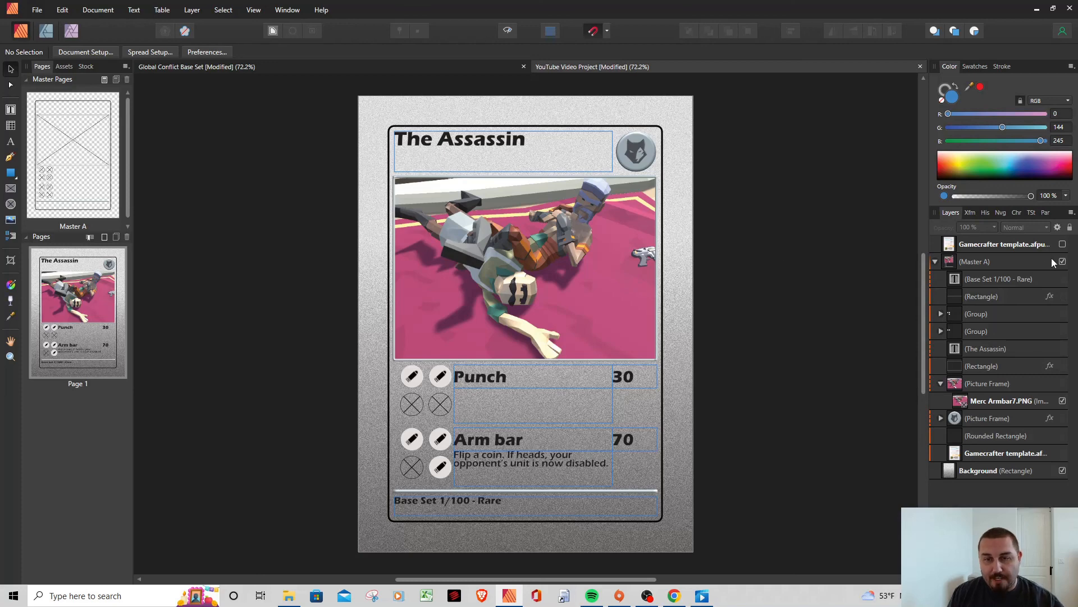
Show the top Gamecrafter template layer, lower its opacity to 36% to check the card against the guides, and hide it again
click(1062, 244)
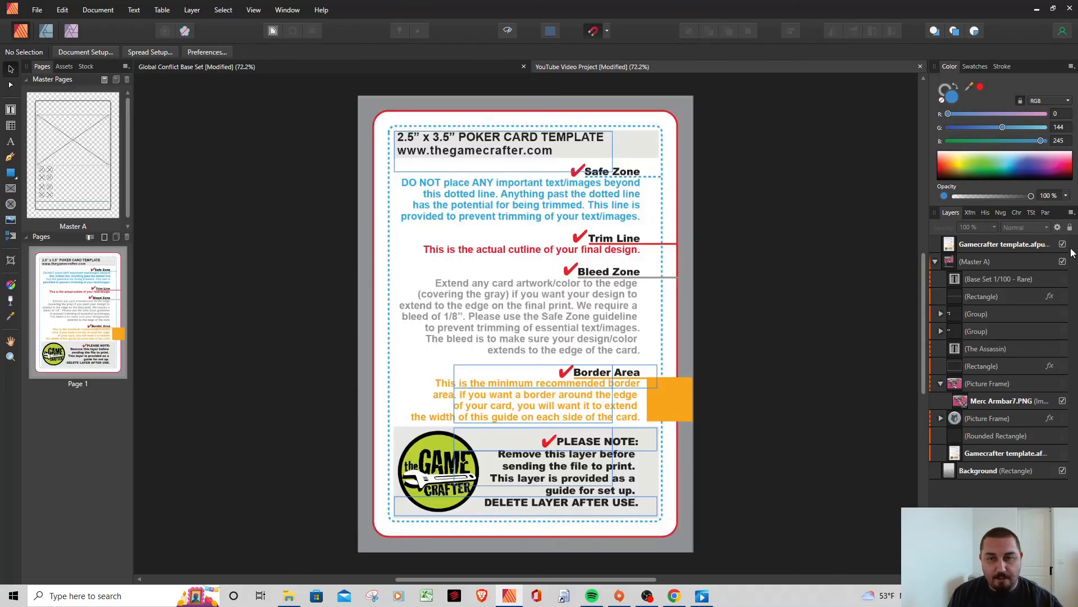
click(1029, 246)
click(994, 227)
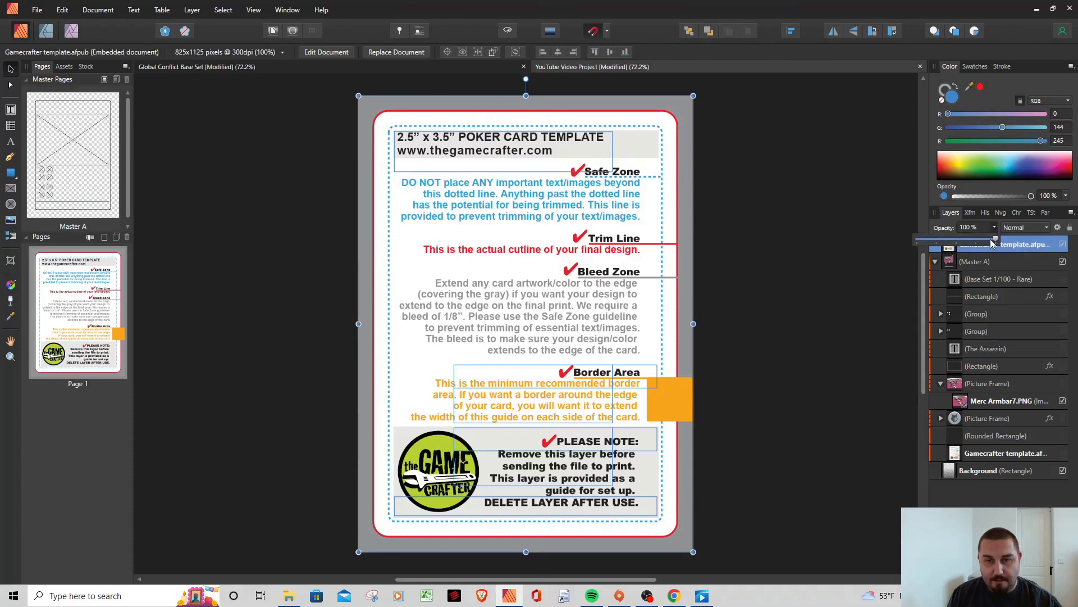
drag(995, 240, 947, 252)
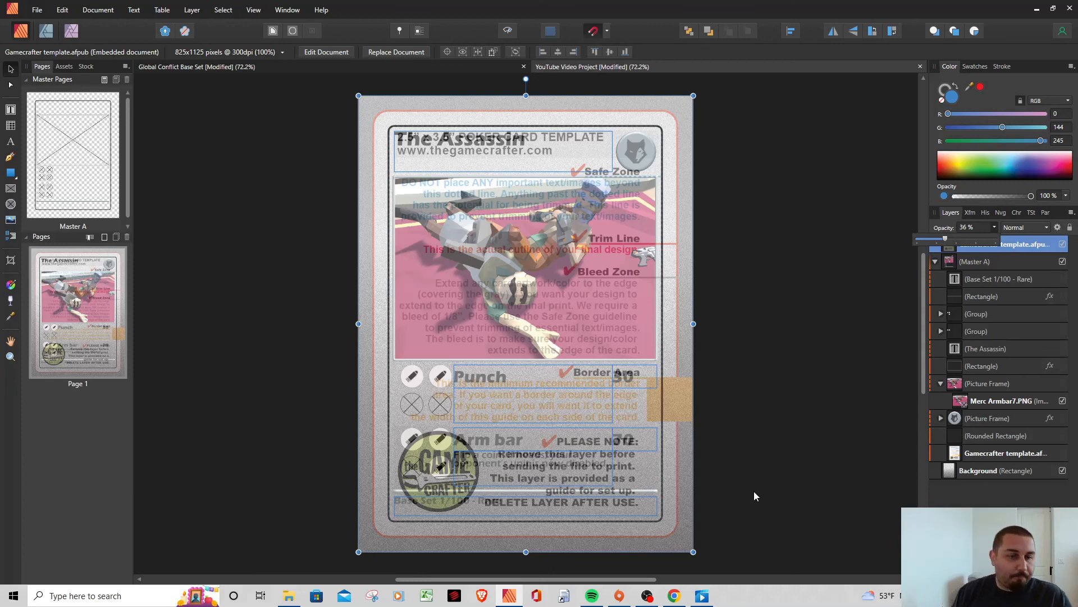
click(1062, 247)
click(1063, 245)
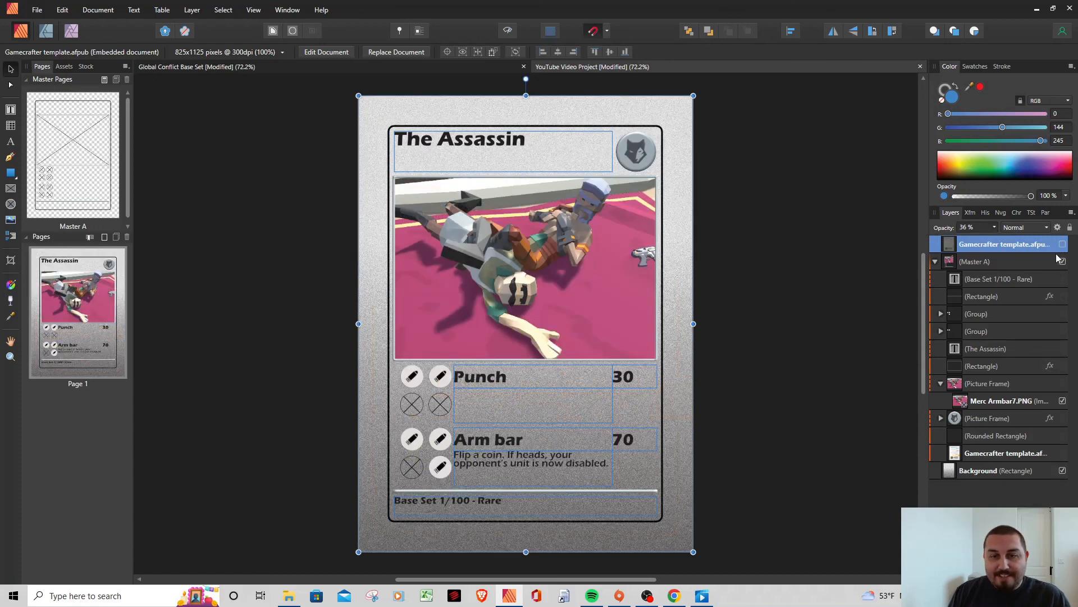